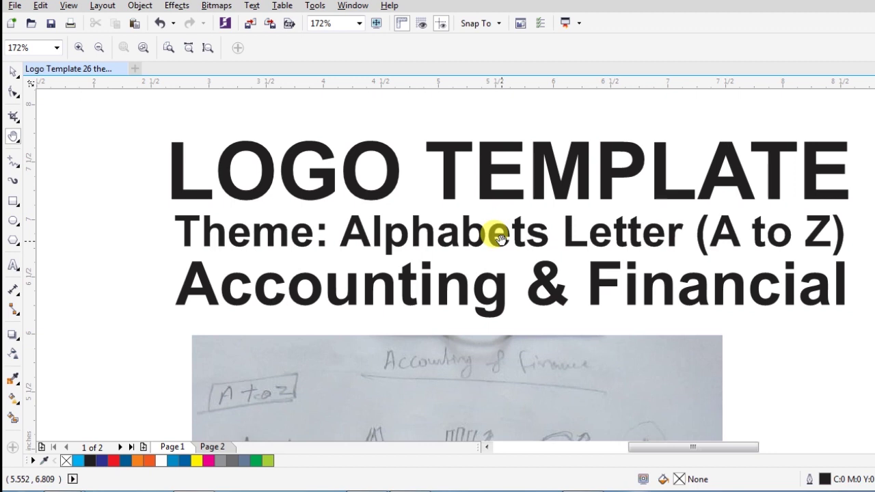
# - Examine the template heading and the hand-drawn logo sketches for letter A on the first page
pyautogui.moveTo(499, 236); pyautogui.dragTo(480, 309)
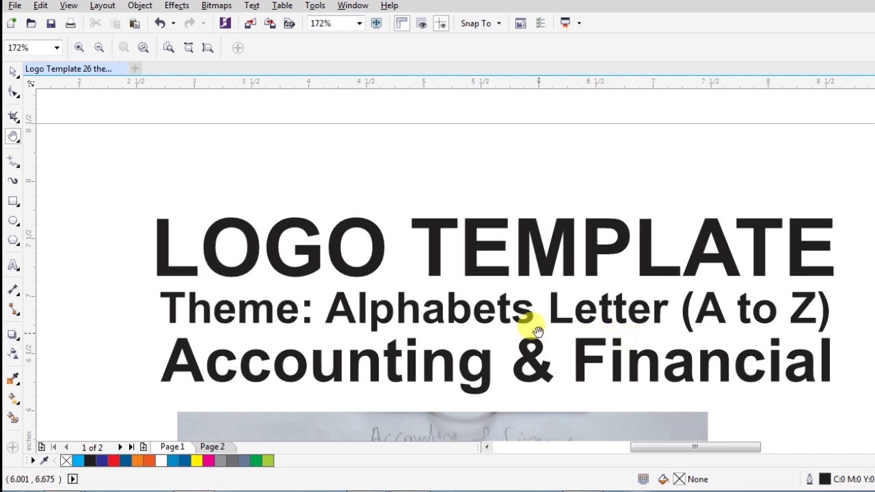
pyautogui.moveTo(539, 332); pyautogui.dragTo(504, 289)
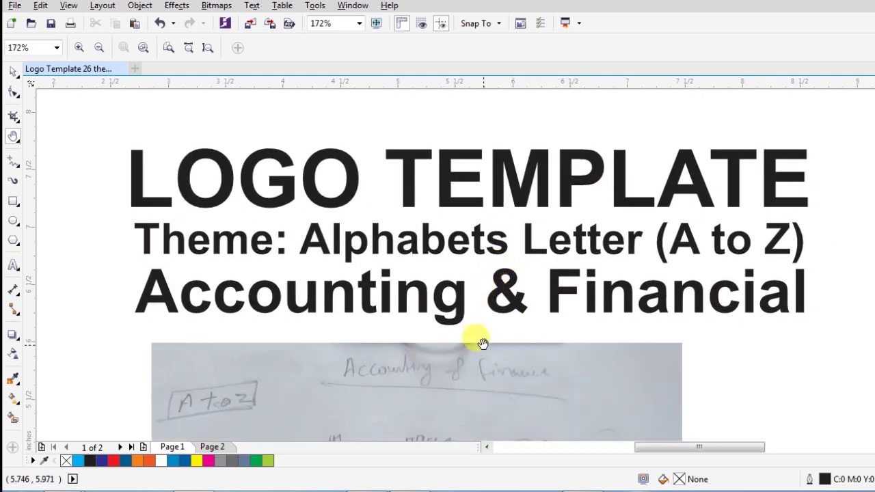
pyautogui.scroll(-5, 455, 344)
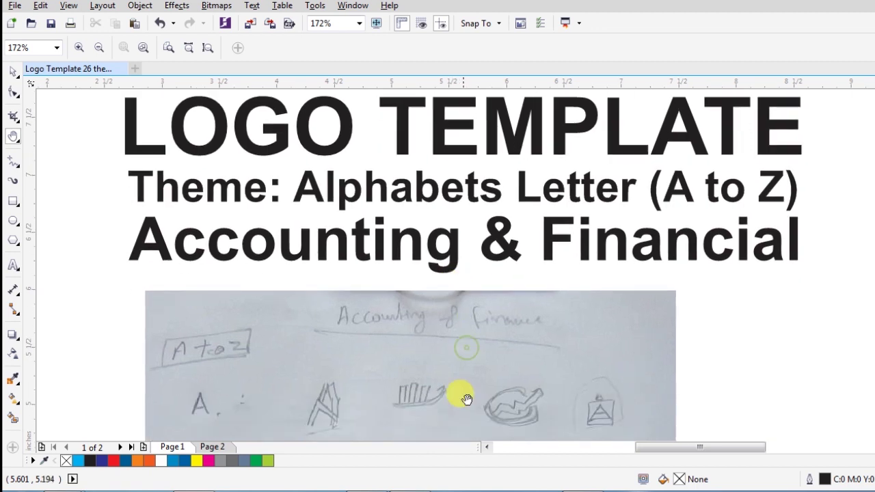
pyautogui.press('z')
pyautogui.moveTo(138, 248)
pyautogui.mouseDown()
pyautogui.moveTo(302, 290)
pyautogui.moveTo(709, 327)
pyautogui.mouseUp()
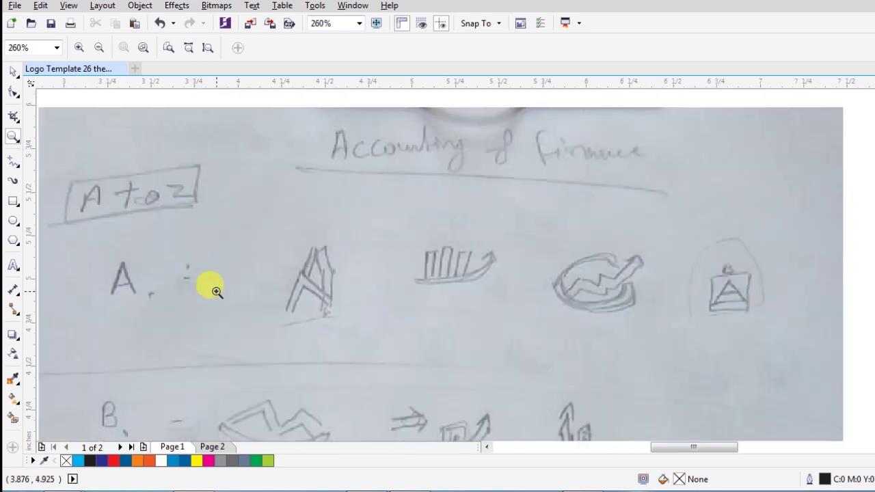
pyautogui.press('h')
pyautogui.moveTo(448, 204); pyautogui.dragTo(422, 304)
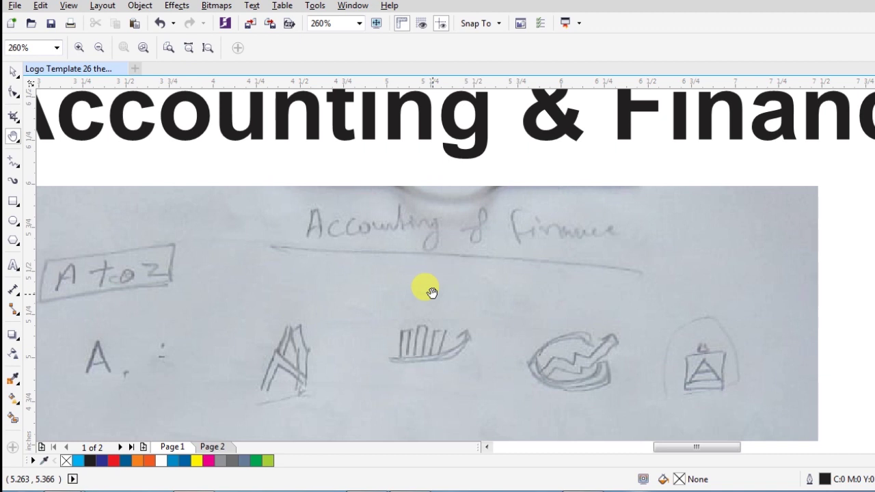
pyautogui.moveTo(374, 350); pyautogui.dragTo(458, 307)
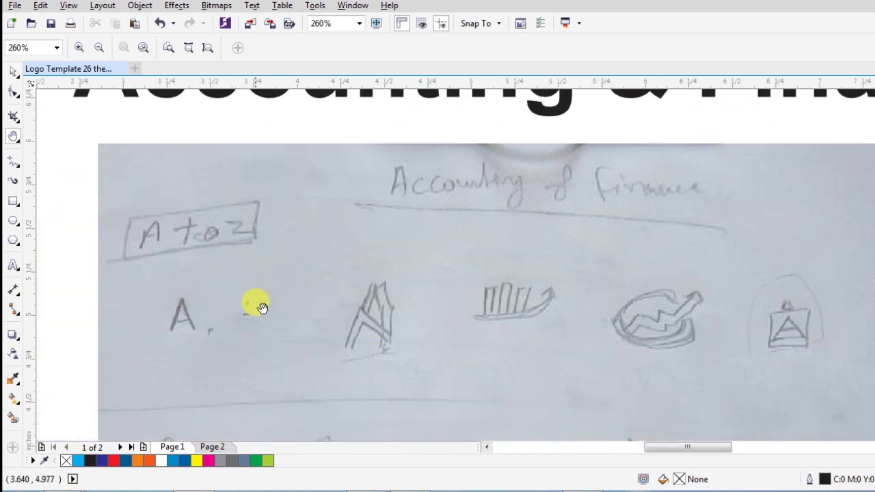
pyautogui.moveTo(344, 299); pyautogui.dragTo(285, 297)
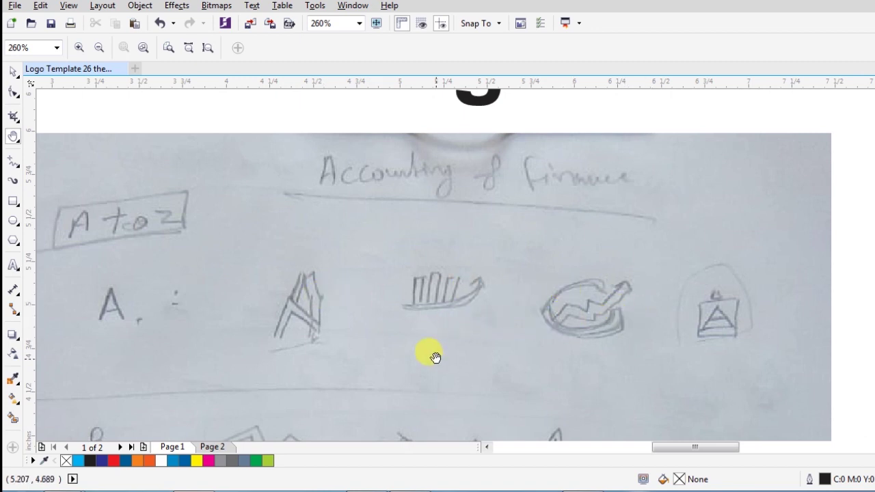
pyautogui.moveTo(430, 351); pyautogui.dragTo(451, 302)
pyautogui.moveTo(409, 337); pyautogui.dragTo(453, 280)
pyautogui.moveTo(341, 318); pyautogui.dragTo(230, 287)
# - Examine the hand-drawn logo sketches for letters B through F
pyautogui.moveTo(207, 316); pyautogui.dragTo(420, 313)
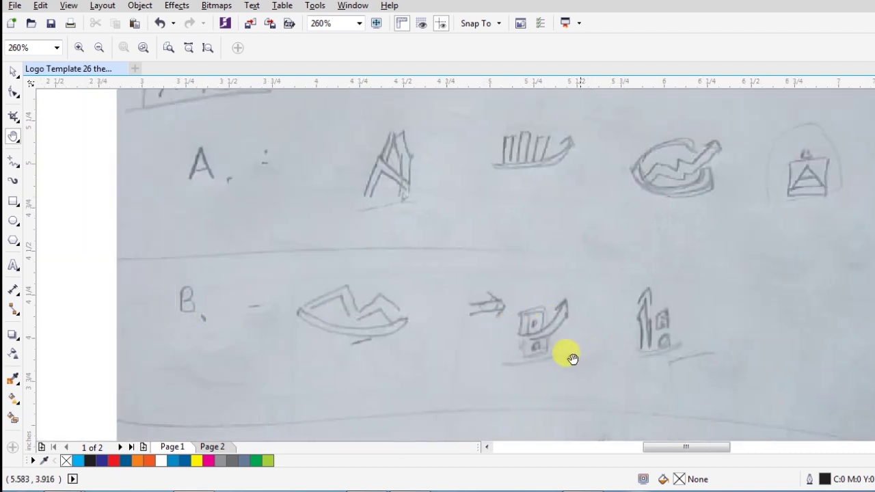
pyautogui.moveTo(564, 357); pyautogui.dragTo(476, 292)
pyautogui.moveTo(449, 323); pyautogui.dragTo(450, 180)
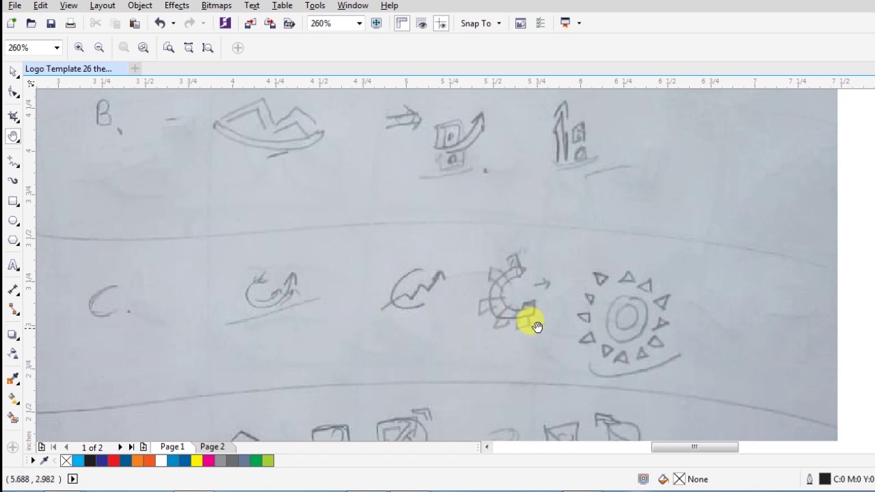
pyautogui.moveTo(432, 318); pyautogui.dragTo(443, 170)
pyautogui.scroll(-6, 430, 312)
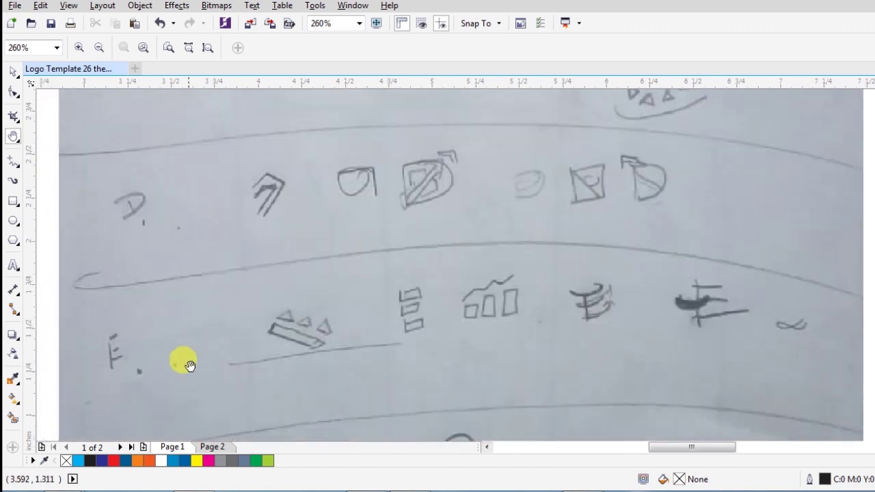
pyautogui.scroll(-7, 403, 260)
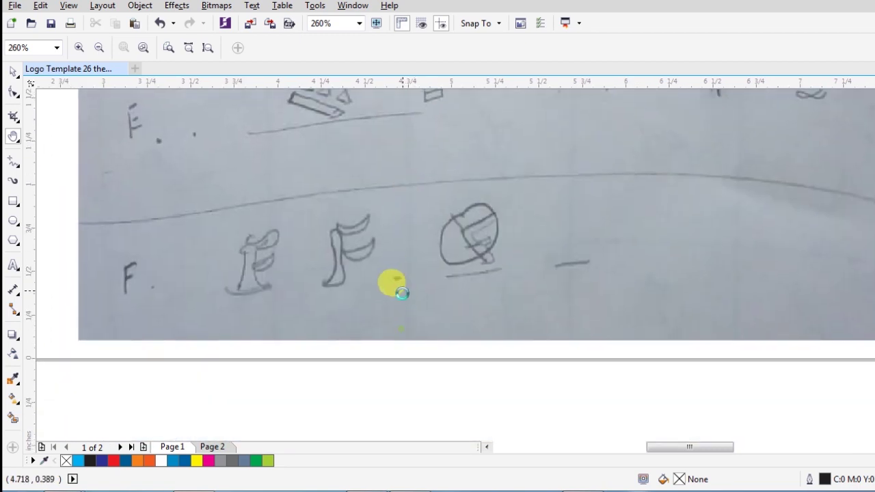
pyautogui.scroll(2, 396, 287)
pyautogui.scroll(3, 367, 296)
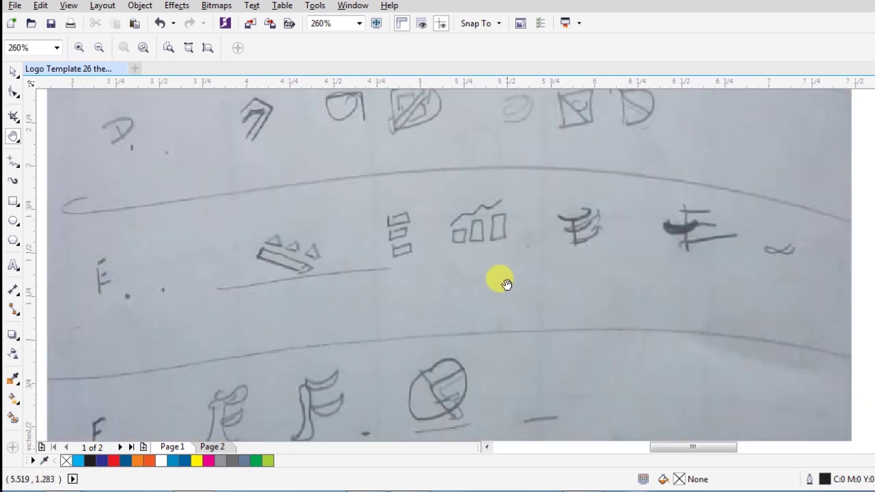
pyautogui.scroll(2, 376, 260)
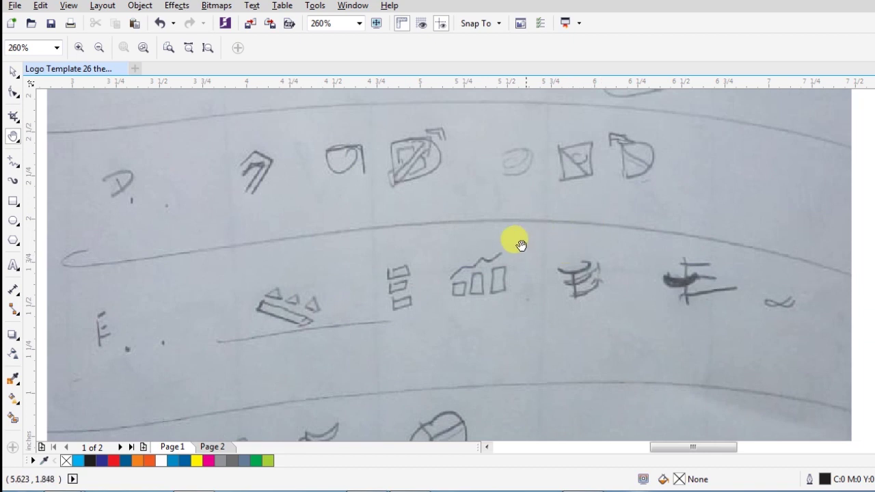
pyautogui.scroll(4, 449, 287)
pyautogui.scroll(3, 448, 302)
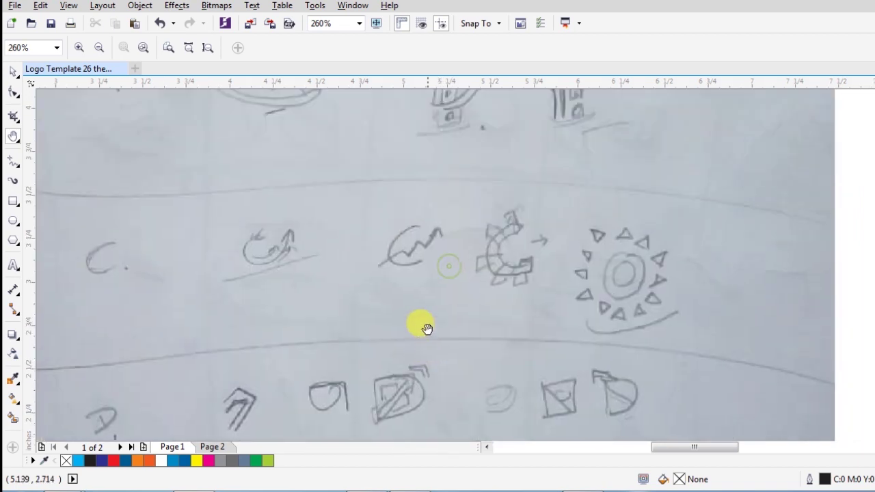
# - Review the Accounting & Financial heading, switch to the blank logo template document and look over its empty grid
pyautogui.press('F4')
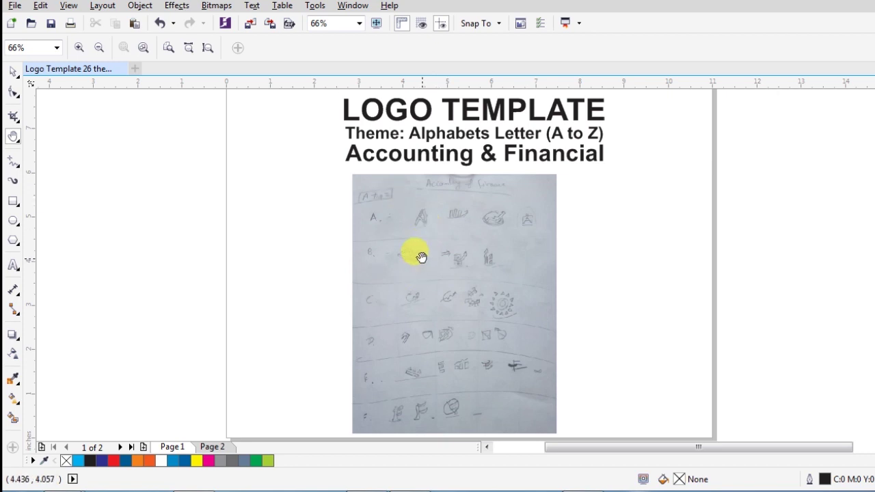
pyautogui.press('z')
pyautogui.moveTo(309, 118); pyautogui.dragTo(627, 166)
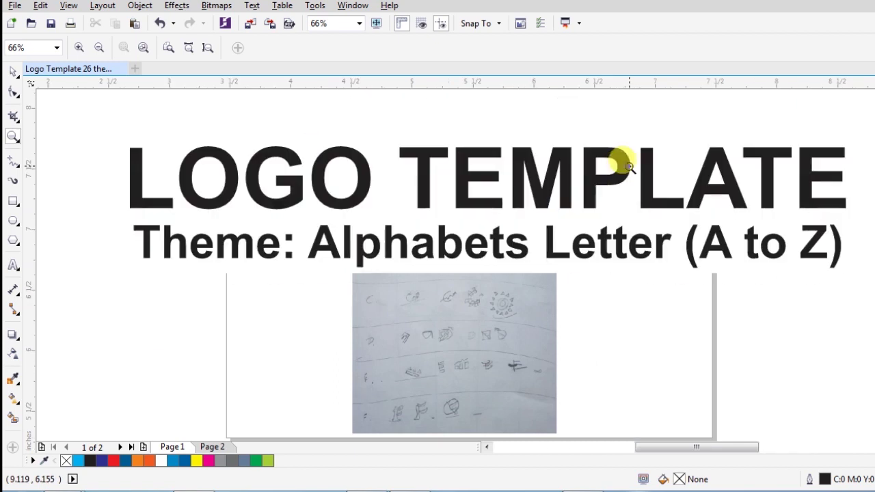
pyautogui.press('space')
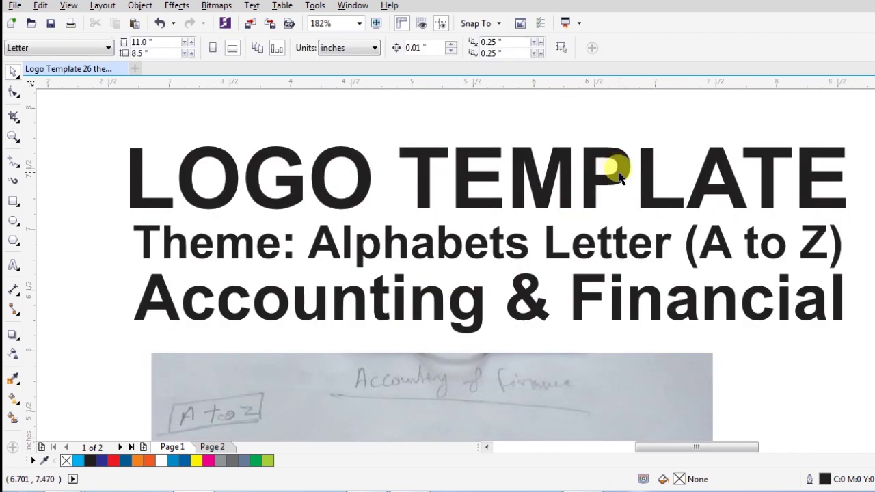
pyautogui.press('z')
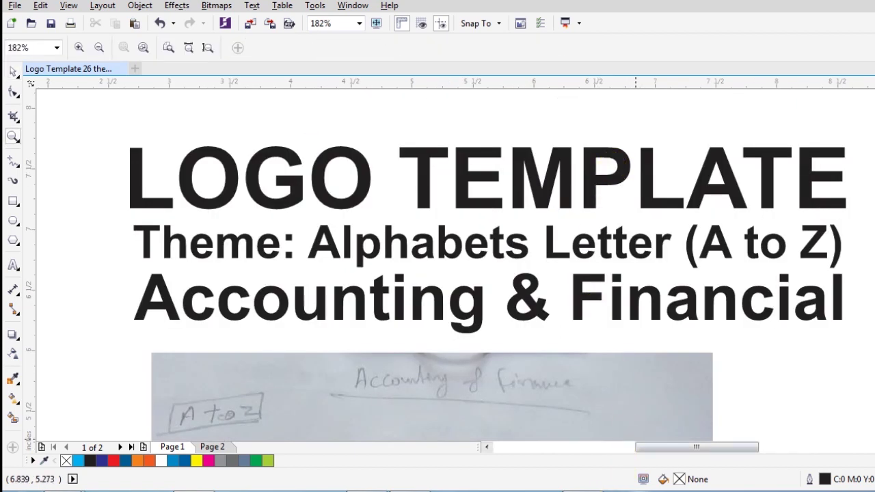
pyautogui.moveTo(561, 479)
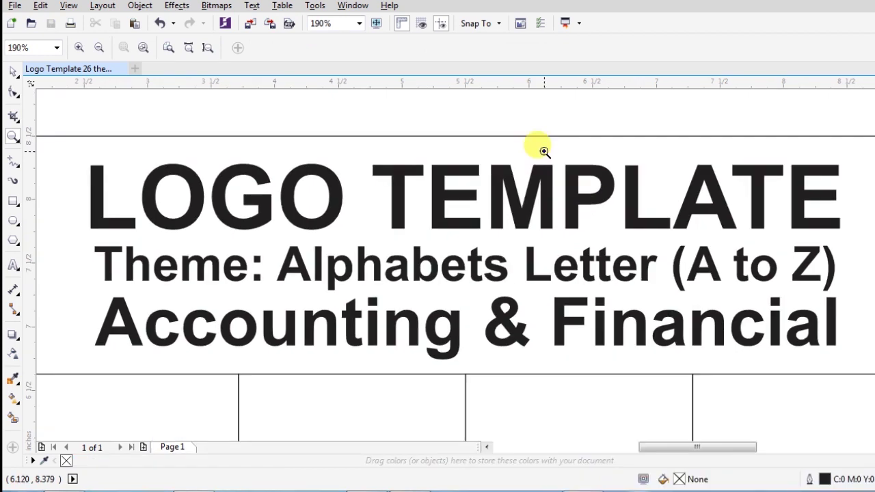
pyautogui.scroll(-2, 543, 150)
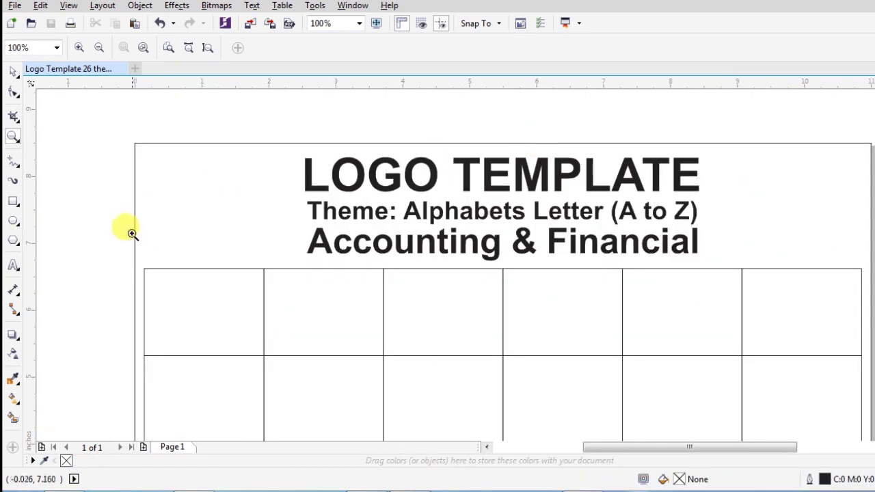
pyautogui.scroll(2, 586, 133)
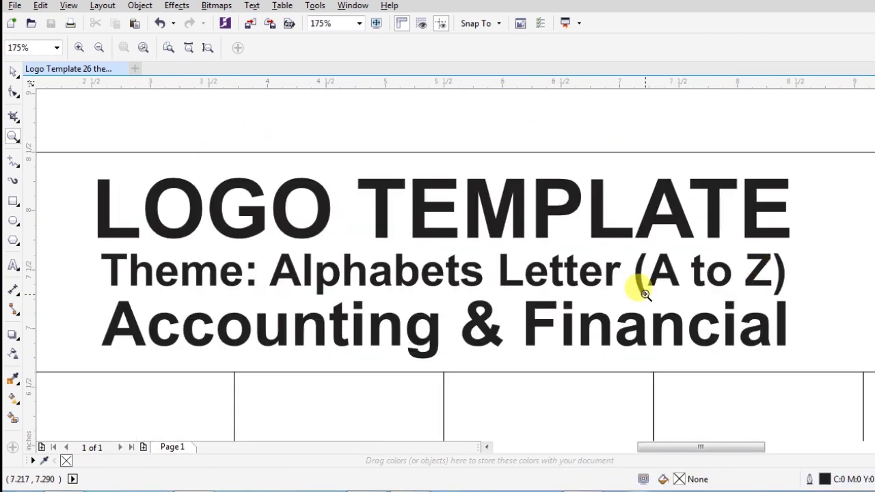
pyautogui.scroll(-3, 372, 260)
pyautogui.scroll(3, 381, 232)
# - Draw a closed six-node chevron about 0.92 in wide and tall in the first grid cell and make all its sides straight
pyautogui.scroll(1, 380, 236)
pyautogui.press('space')
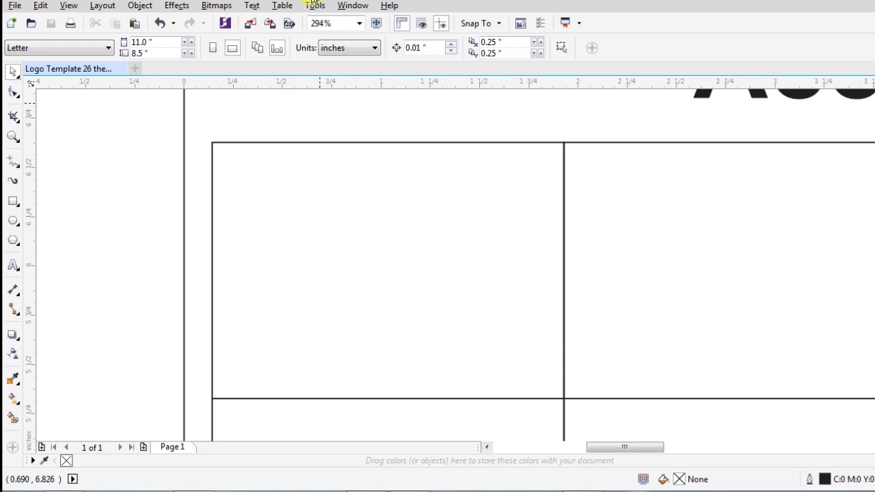
pyautogui.click(14, 162)
pyautogui.click(62, 167)
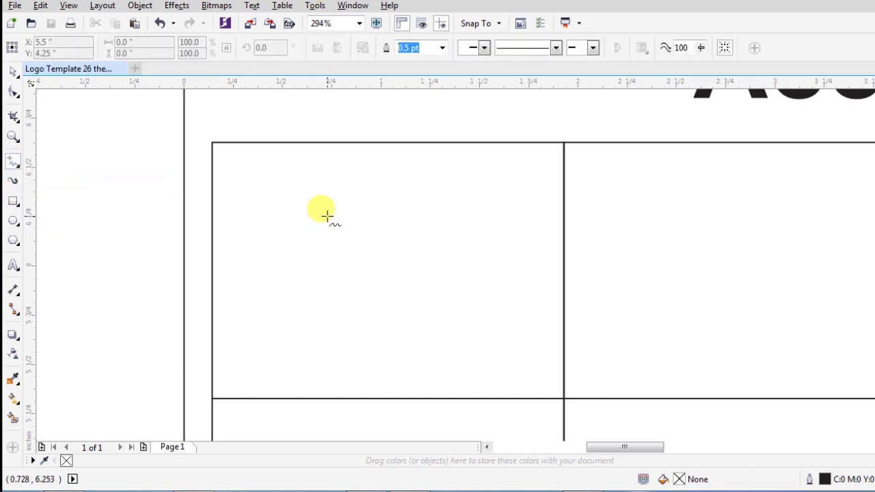
pyautogui.click(14, 162)
pyautogui.click(76, 209)
pyautogui.click(305, 299)
pyautogui.click(358, 201)
pyautogui.click(425, 333)
pyautogui.click(463, 332)
pyautogui.click(356, 152)
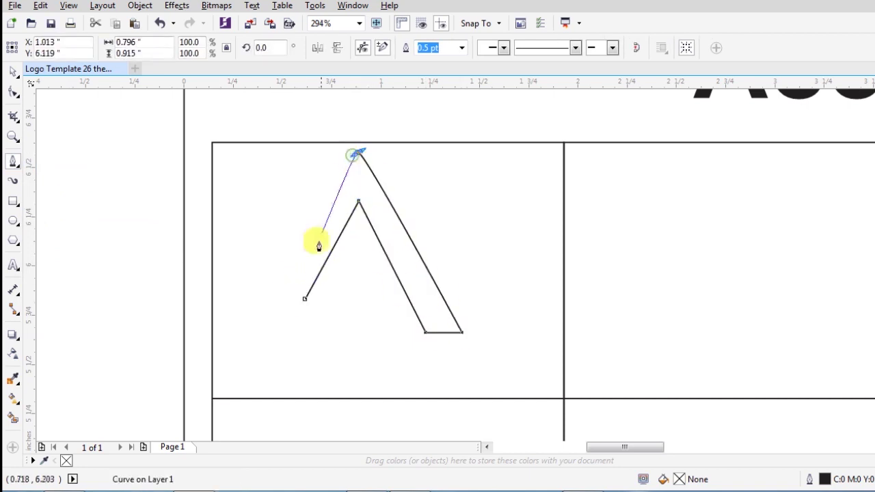
pyautogui.click(280, 284)
pyautogui.click(305, 299)
pyautogui.press('F10')
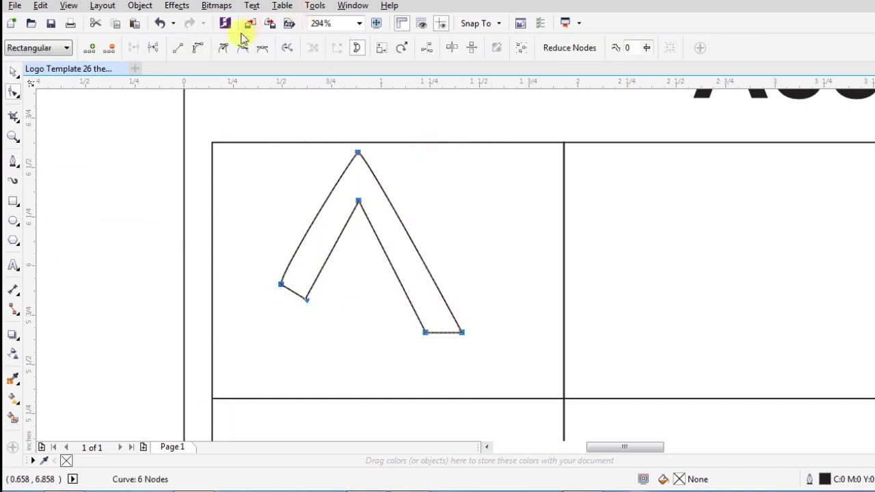
pyautogui.press('space')
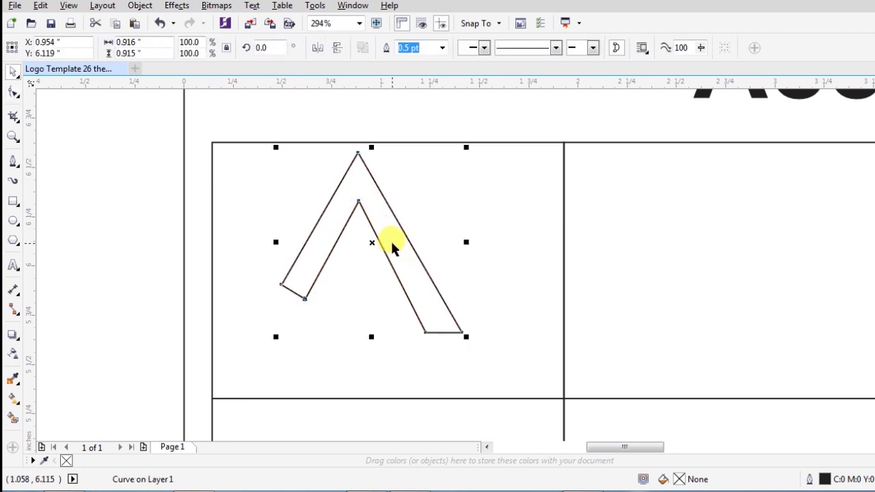
# - Make a flattened copy of the chevron as the letter's crossbar and color both shapes cyan, fill and outline
pyautogui.moveTo(372, 147); pyautogui.dragTo(361, 255)
pyautogui.rightClick(361, 255)
pyautogui.moveTo(526, 109); pyautogui.dragTo(110, 410)
pyautogui.click(874, 266)
pyautogui.rightClick(874, 266)
pyautogui.click(485, 236)
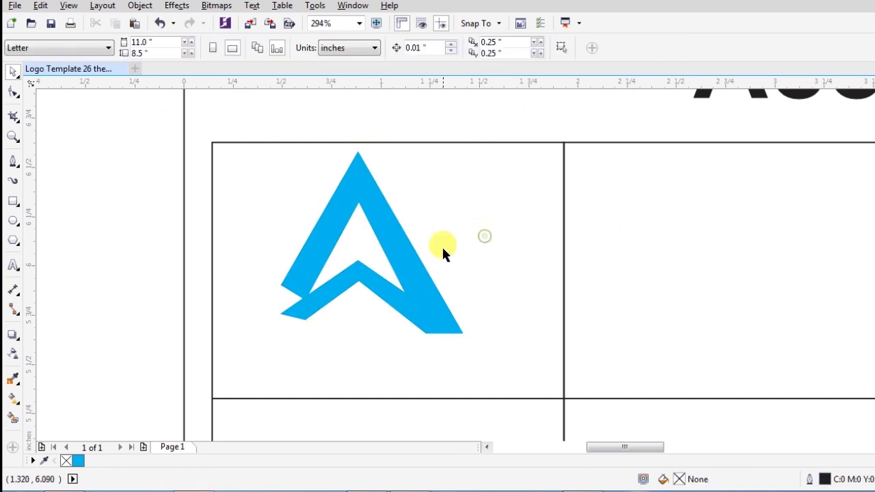
# - Try moving the crossbar, undo the move and save the document
pyautogui.moveTo(384, 290); pyautogui.dragTo(369, 312)
pyautogui.hotkey('ctrl', 'z')
pyautogui.click(134, 238)
pyautogui.press('F4')
pyautogui.hotkey('ctrl', 's')
# - Delete the cyan crossbar and chevron from the first grid cell
pyautogui.press('z')
pyautogui.moveTo(260, 165); pyautogui.dragTo(247, 251)
pyautogui.click(286, 281)
pyautogui.scroll(-1, 289, 279)
pyautogui.press('h')
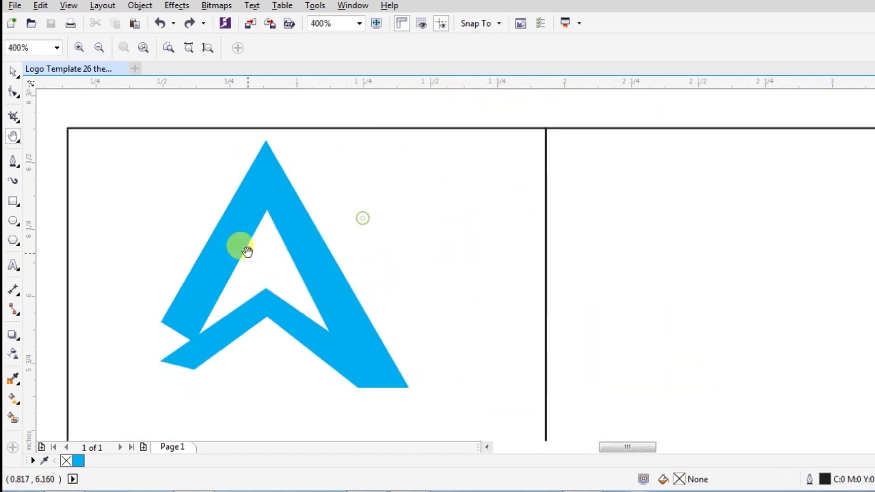
pyautogui.press('space')
pyautogui.click(270, 304)
pyautogui.press('Delete')
pyautogui.moveTo(328, 267); pyautogui.dragTo(326, 297)
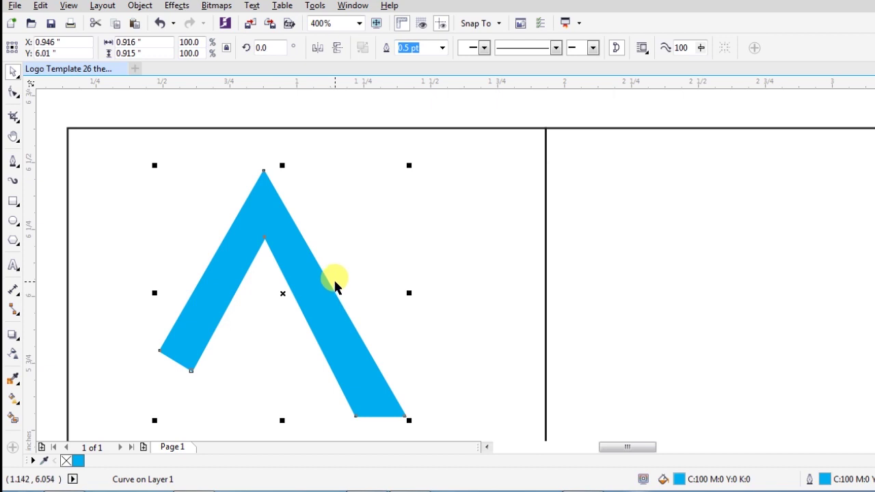
pyautogui.press('Delete')
# - Draw a rectangle about 0.79 by 0.49 in in the first cell and a small 0.22 by 0.07 in one centered above it
pyautogui.press('F6')
pyautogui.moveTo(223, 244); pyautogui.dragTo(430, 362)
pyautogui.press('space')
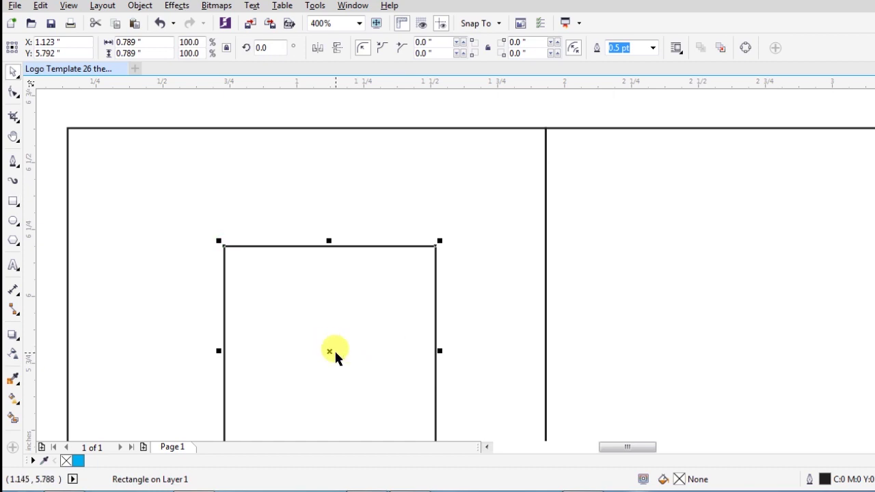
pyautogui.moveTo(335, 356); pyautogui.dragTo(319, 277)
pyautogui.moveTo(316, 166); pyautogui.dragTo(349, 247)
pyautogui.moveTo(317, 246); pyautogui.dragTo(318, 239)
# - Add the letter A as artistic text inside the large rectangle
pyautogui.press('F8')
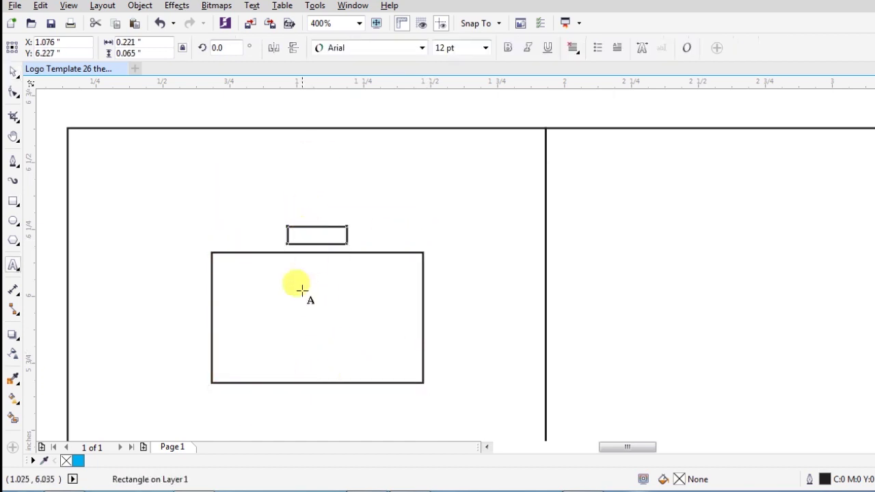
pyautogui.click(295, 316)
pyautogui.write('d')
pyautogui.hotkey('ctrl', 'a')
pyautogui.write('A')
# - Change the letter A to a bold sans-serif font and convert it to curves
pyautogui.click(367, 47)
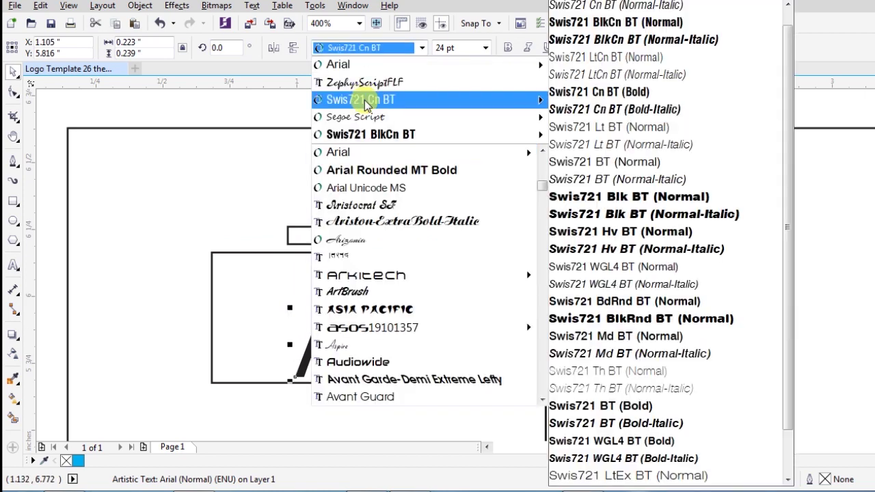
pyautogui.write('go')
pyautogui.press('BackSpace')
pyautogui.press('BackSpace')
pyautogui.write('gi')
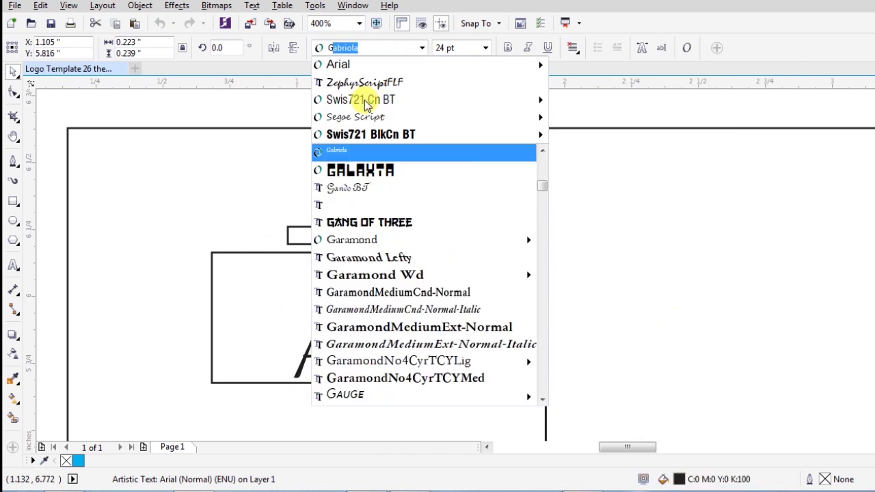
pyautogui.press('Return')
pyautogui.click(390, 52)
pyautogui.press('Down')
pyautogui.press('Down')
pyautogui.press('Return')
pyautogui.hotkey('ctrl', 'q')
# - Center the letter A on the large rectangle and adjust it to end at the rectangle's bottom edge
pyautogui.keyDown('shift'); pyautogui.click(423, 279); pyautogui.keyUp('shift')
pyautogui.press('c')
pyautogui.press('e')
pyautogui.click(451, 266)
pyautogui.click(329, 306)
pyautogui.moveTo(357, 284); pyautogui.dragTo(342, 296)
# - Cut the letter A out of the large rectangle and fill the resulting shape black without an outline
pyautogui.keyDown('shift'); pyautogui.click(423, 263); pyautogui.keyUp('shift')
pyautogui.click(507, 49)
pyautogui.click(874, 218)
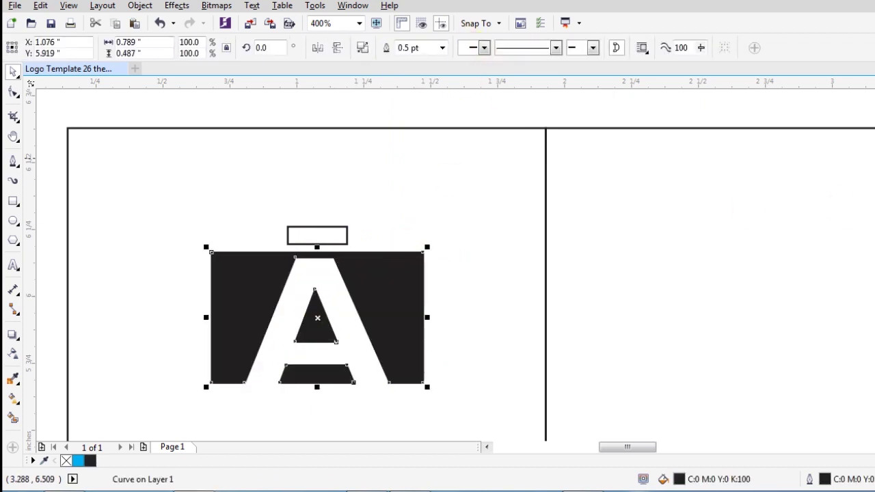
pyautogui.rightClick(874, 209)
pyautogui.click(458, 307)
# - Fill the small rectangle above the letter block black without an outline
pyautogui.click(345, 226)
pyautogui.click(874, 217)
pyautogui.rightClick(874, 208)
pyautogui.click(406, 236)
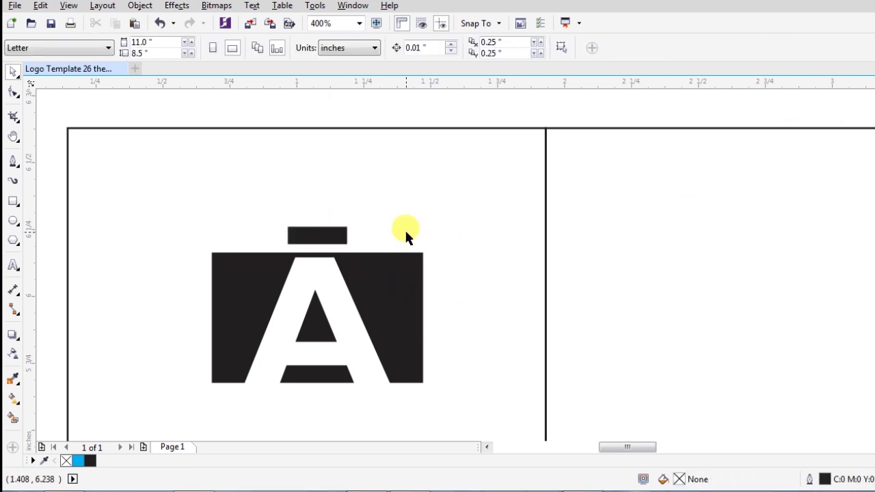
# - Try adding a vertically mirrored copy of the letter block directly below the original
pyautogui.click(394, 258)
pyautogui.moveTo(318, 249); pyautogui.dragTo(322, 403)
pyautogui.rightClick(321, 402)
pyautogui.scroll(-1, 350, 399)
pyautogui.press('z')
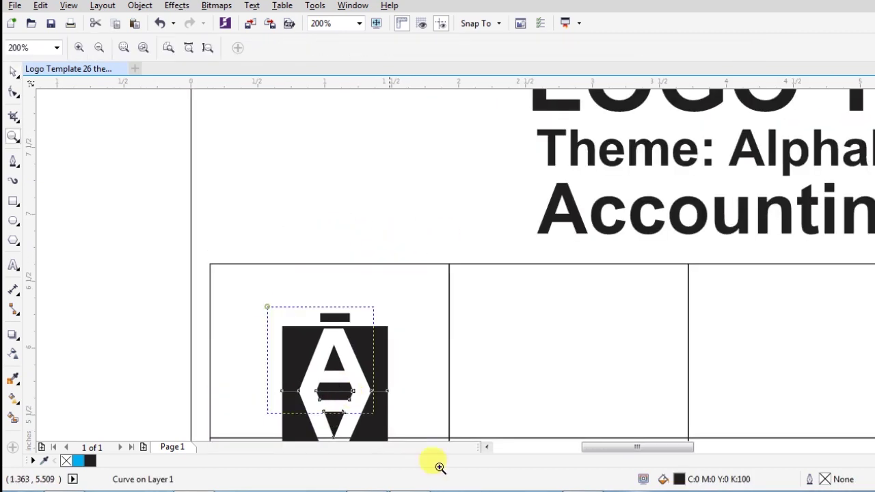
pyautogui.moveTo(267, 307); pyautogui.dragTo(446, 456)
pyautogui.press('space')
pyautogui.hotkey('ctrl', 'z')
pyautogui.press('h')
pyautogui.moveTo(482, 229); pyautogui.dragTo(443, 309)
pyautogui.press('z')
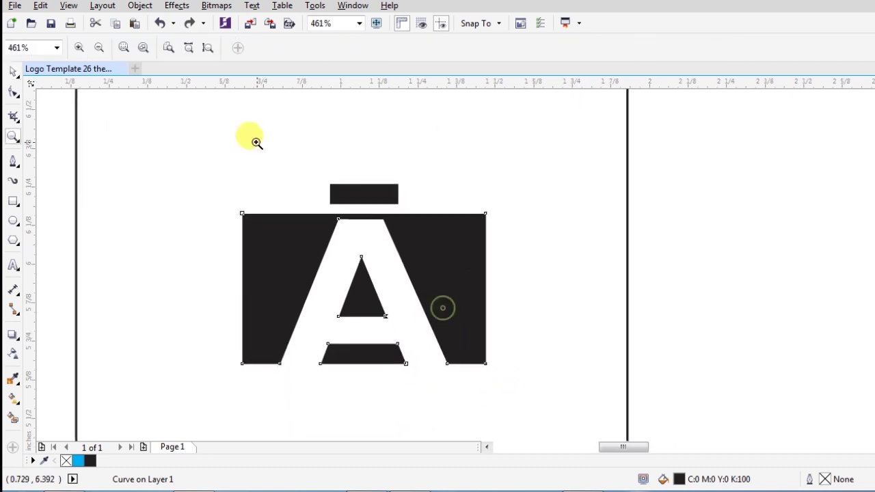
pyautogui.click(379, 259)
pyautogui.press('space')
pyautogui.click(446, 151)
pyautogui.moveTo(467, 146); pyautogui.dragTo(455, 205)
pyautogui.rightClick(479, 107)
pyautogui.press('h')
pyautogui.press('space')
pyautogui.moveTo(406, 184); pyautogui.dragTo(428, 152)
pyautogui.click(493, 178)
pyautogui.scroll(-2, 493, 178)
pyautogui.press('F2')
pyautogui.moveTo(335, 138); pyautogui.dragTo(698, 374)
pyautogui.hotkey('ctrl', 'z')
pyautogui.hotkey('ctrl', 'z')
pyautogui.hotkey('ctrl', 'z')
pyautogui.hotkey('ctrl', 'z')
pyautogui.hotkey('ctrl', 'z')
# - Select the letter block together with the small rectangle above it and save the document
pyautogui.click(449, 197)
pyautogui.click(445, 248)
pyautogui.click(545, 240)
pyautogui.click(440, 250)
pyautogui.click(488, 174)
pyautogui.moveTo(545, 125); pyautogui.dragTo(184, 400)
pyautogui.hotkey('ctrl', 's')
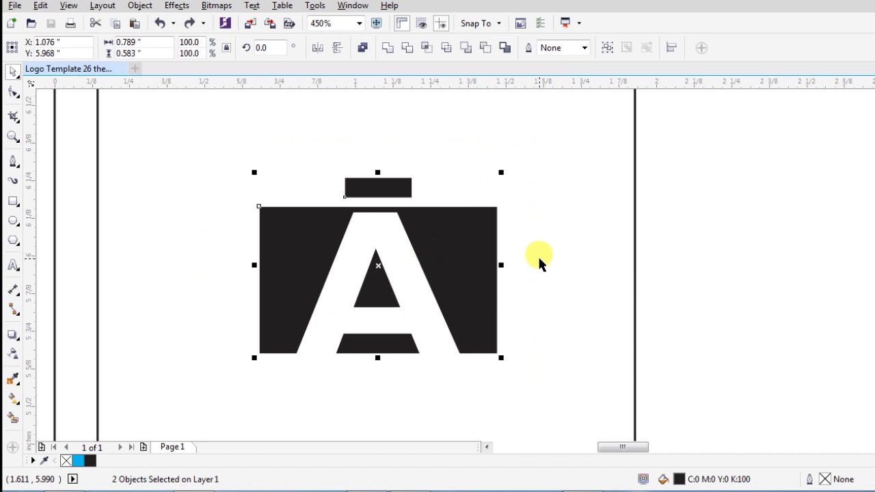
# - Try grouping the letter block with the small rectangle and rotating the group slightly counterclockwise
pyautogui.moveTo(534, 265); pyautogui.dragTo(482, 245)
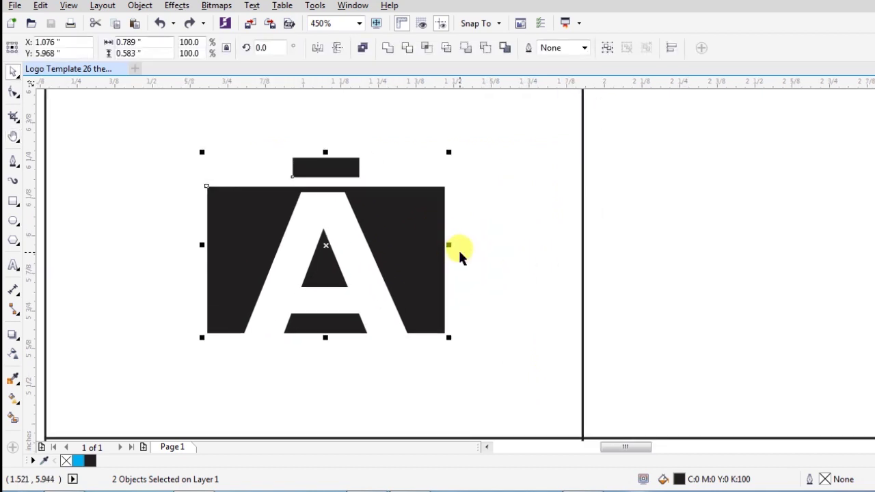
pyautogui.hotkey('ctrl', 'g')
pyautogui.click(417, 261)
pyautogui.moveTo(448, 338); pyautogui.dragTo(463, 315)
pyautogui.click(459, 285)
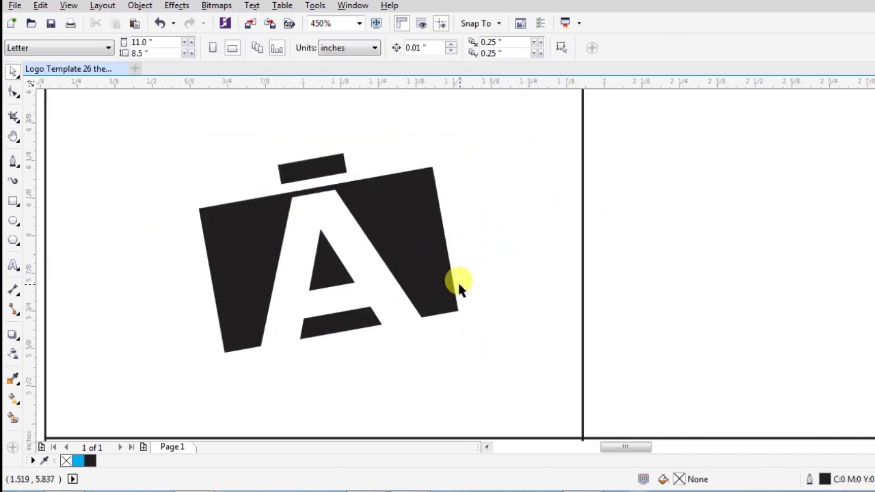
pyautogui.hotkey('ctrl', 'z')
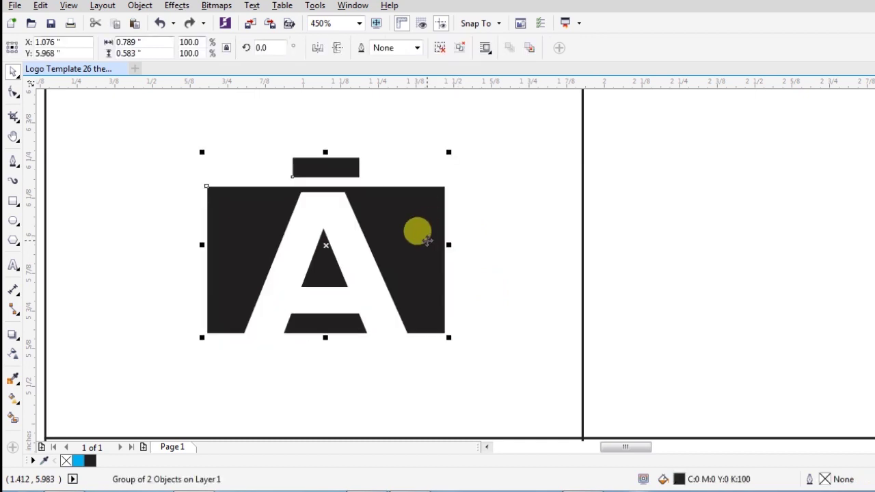
pyautogui.hotkey('ctrl', 'u')
# - Rotate a copy of the letter block slightly counterclockwise and trim it with the original so that only slivers remain
pyautogui.click(414, 249)
pyautogui.click(413, 250)
pyautogui.moveTo(448, 182); pyautogui.dragTo(438, 176)
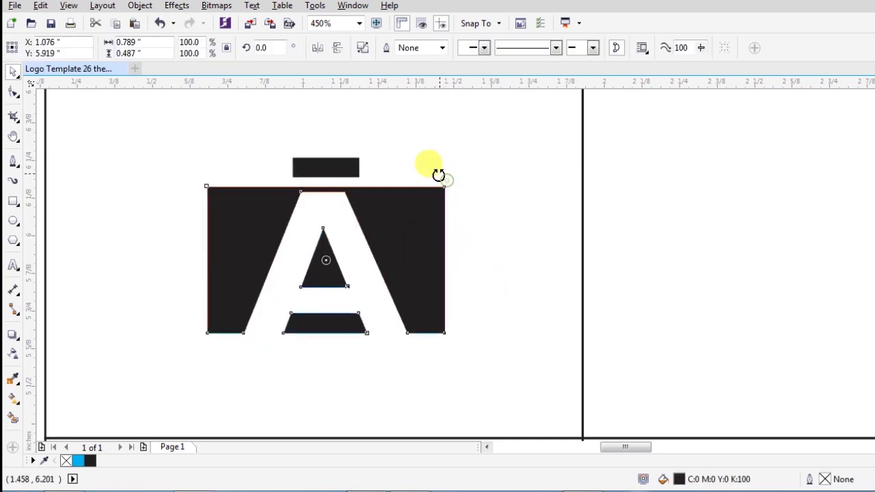
pyautogui.moveTo(461, 164)
pyautogui.mouseDown()
pyautogui.moveTo(471, 150)
pyautogui.moveTo(404, 172)
pyautogui.moveTo(470, 172)
pyautogui.mouseUp()
pyautogui.click(480, 166)
pyautogui.click(441, 175)
pyautogui.keyDown('shift'); pyautogui.click(466, 312); pyautogui.keyUp('shift')
pyautogui.click(484, 48)
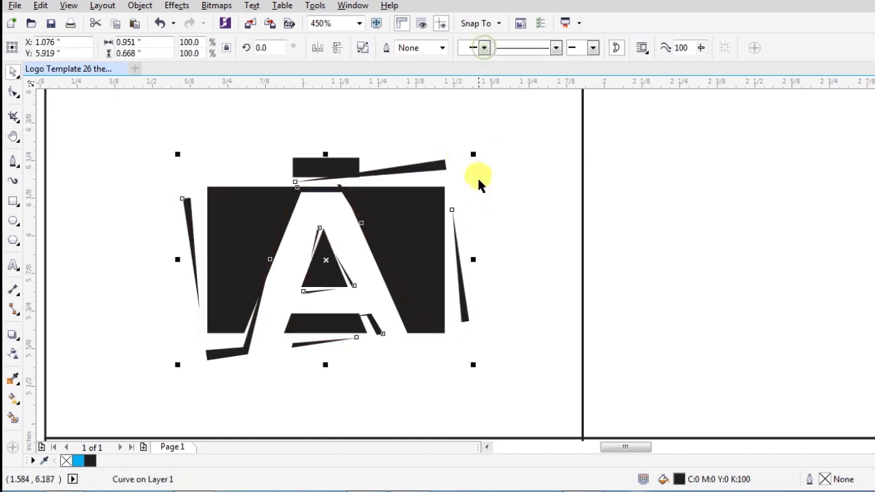
# - Separate the leftover slivers and delete all except the ones along the block's left and right sides
pyautogui.click(458, 157)
pyautogui.moveTo(331, 230); pyautogui.dragTo(250, 145)
pyautogui.press('Delete')
pyautogui.hotkey('ctrl', 'z')
pyautogui.moveTo(425, 352); pyautogui.dragTo(242, 175)
pyautogui.press('Delete')
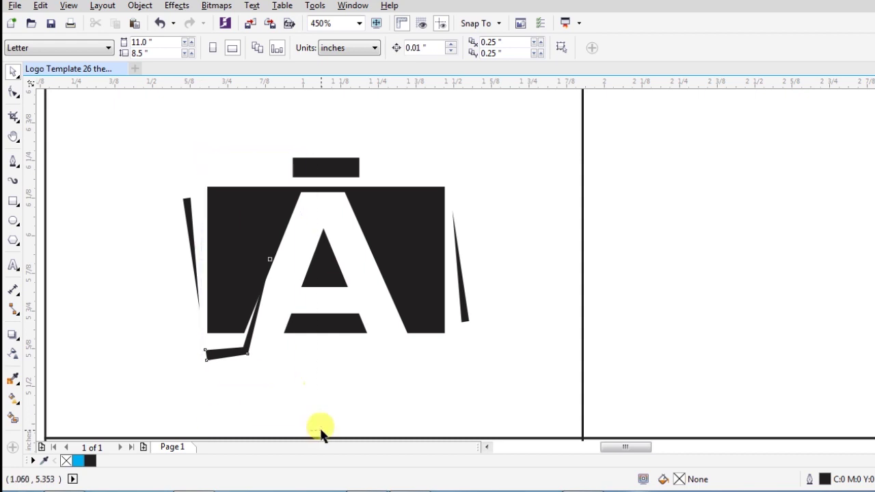
pyautogui.moveTo(320, 432); pyautogui.dragTo(318, 429)
pyautogui.press('Delete')
# - Group the two side slivers, straighten them against the block's bottom and side edges, and ungroup them
pyautogui.moveTo(466, 304); pyautogui.dragTo(480, 307)
pyautogui.hotkey('ctrl', 'z')
pyautogui.keyDown('shift'); pyautogui.click(189, 219); pyautogui.keyUp('shift')
pyautogui.hotkey('ctrl', 'g')
pyautogui.moveTo(472, 190); pyautogui.dragTo(462, 197)
pyautogui.moveTo(451, 273); pyautogui.dragTo(451, 289)
pyautogui.click(451, 290)
pyautogui.moveTo(326, 213); pyautogui.dragTo(334, 216)
pyautogui.hotkey('ctrl', 'u')
# - Delete the sliver on the left side of the letter block
pyautogui.click(487, 194)
pyautogui.moveTo(107, 165); pyautogui.dragTo(256, 373)
pyautogui.press('Delete')
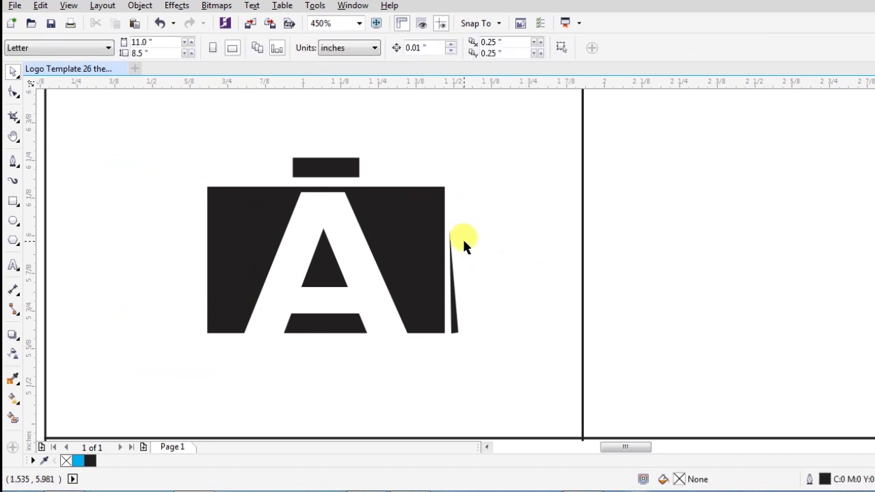
# - Skew the letter block and the small rectangle together slightly to the right
pyautogui.moveTo(453, 131); pyautogui.dragTo(184, 359)
pyautogui.click(363, 215)
pyautogui.moveTo(326, 153); pyautogui.dragTo(342, 159)
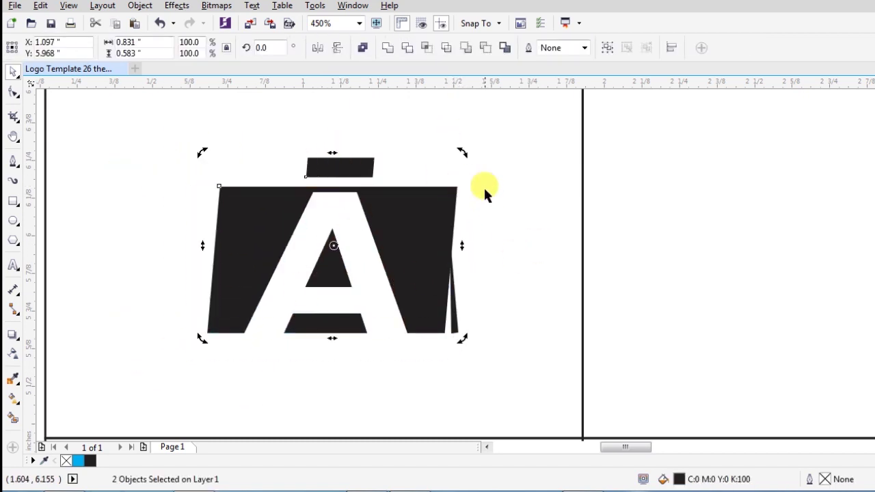
pyautogui.click(483, 190)
# - Reposition and slant the remaining sliver to follow the letter block's slanted right edge
pyautogui.click(456, 317)
pyautogui.moveTo(455, 318); pyautogui.dragTo(454, 289)
pyautogui.click(454, 306)
pyautogui.moveTo(446, 226); pyautogui.dragTo(454, 225)
pyautogui.click(487, 231)
pyautogui.click(457, 280)
pyautogui.click(458, 270)
pyautogui.click(489, 239)
pyautogui.moveTo(457, 274); pyautogui.dragTo(460, 273)
# - Align the sliver's bottom with the letter block's bottom edge and reduce its height slightly
pyautogui.press('F2')
pyautogui.moveTo(403, 217); pyautogui.dragTo(538, 368)
pyautogui.keyDown('shift'); pyautogui.click(399, 307); pyautogui.keyUp('shift')
pyautogui.press('b')
pyautogui.doubleClick(435, 233)
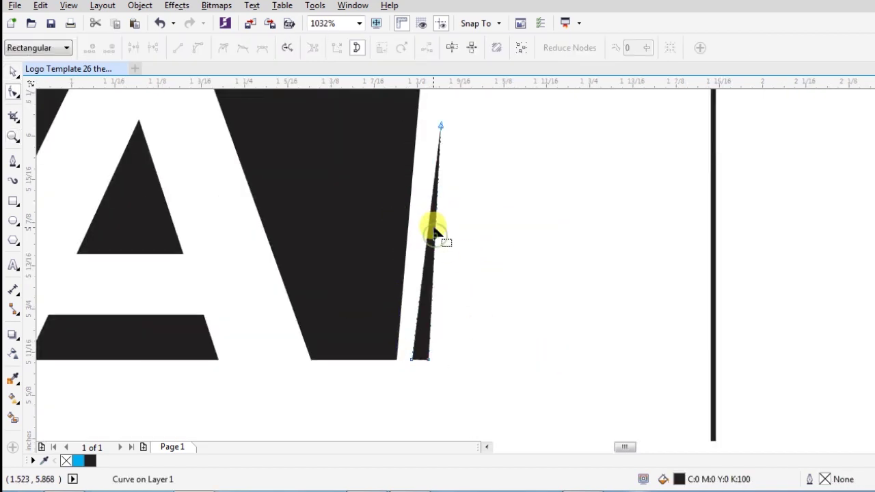
pyautogui.press('space')
pyautogui.click(431, 222)
pyautogui.moveTo(425, 119)
pyautogui.mouseDown()
pyautogui.moveTo(415, 119)
pyautogui.moveTo(425, 121)
pyautogui.mouseUp()
# - Try moving the sliver to the left side of the letter block
pyautogui.scroll(-1, 451, 215)
pyautogui.click(467, 205)
pyautogui.moveTo(468, 206); pyautogui.dragTo(482, 278)
pyautogui.moveTo(452, 326); pyautogui.dragTo(171, 308)
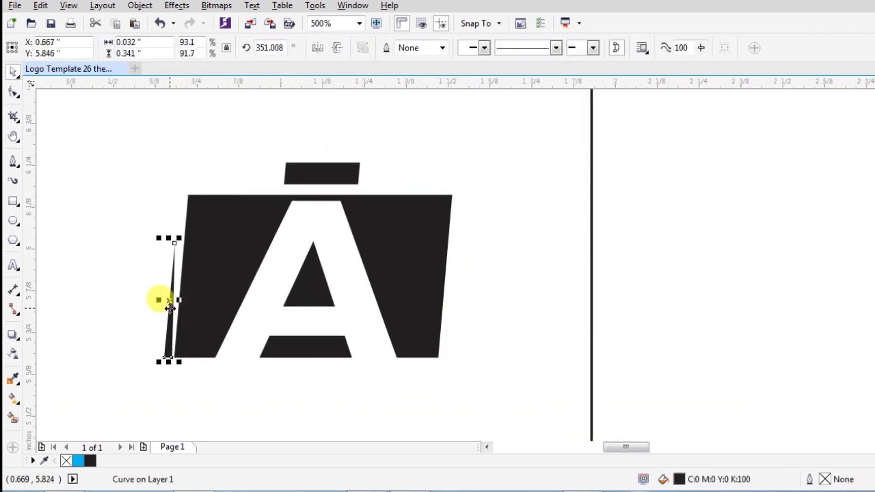
pyautogui.hotkey('ctrl', 'z')
# - Widen the sliver slightly and move its tip node inward until its outer edge stands vertical
pyautogui.press('F2')
pyautogui.moveTo(142, 134); pyautogui.dragTo(471, 378)
pyautogui.moveTo(676, 329); pyautogui.dragTo(685, 330)
pyautogui.click(677, 309)
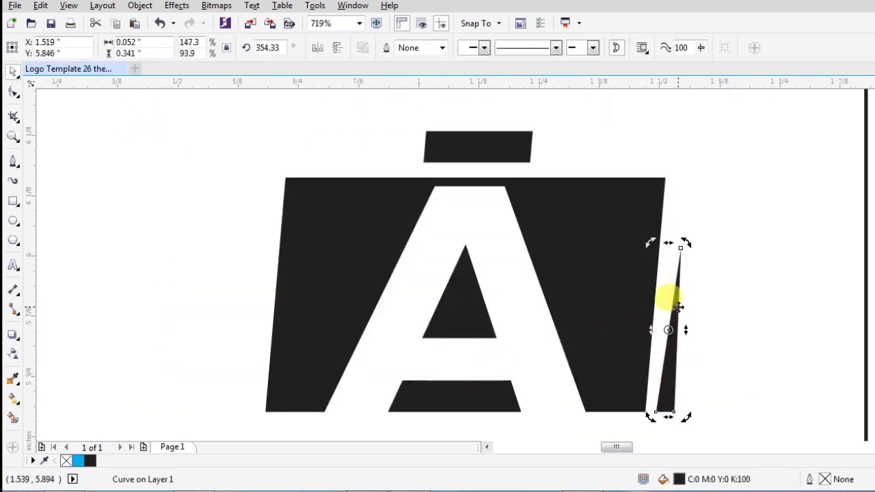
pyautogui.doubleClick(679, 309)
pyautogui.moveTo(680, 248); pyautogui.dragTo(674, 248)
pyautogui.press('space')
# - Try widening the sliver further to the right
pyautogui.moveTo(681, 329); pyautogui.dragTo(689, 329)
pyautogui.keyDown('shift'); pyautogui.click(621, 323); pyautogui.keyUp('shift')
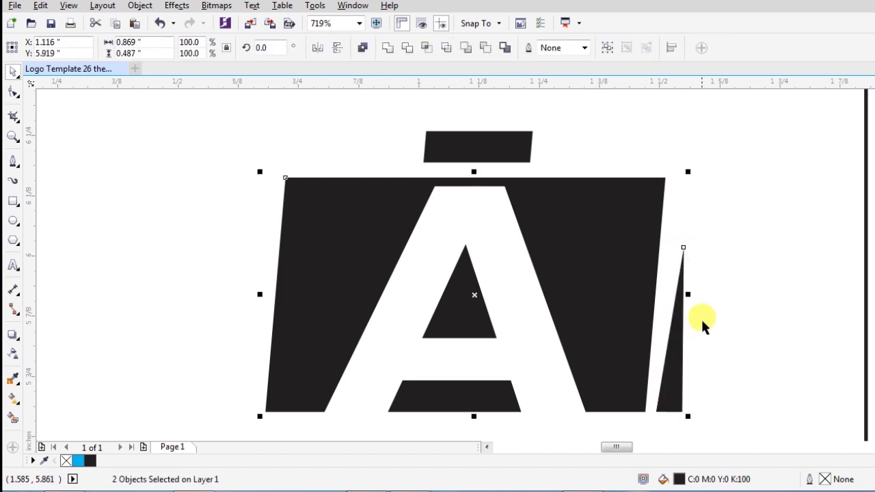
pyautogui.hotkey('ctrl', 'z')
pyautogui.click(705, 320)
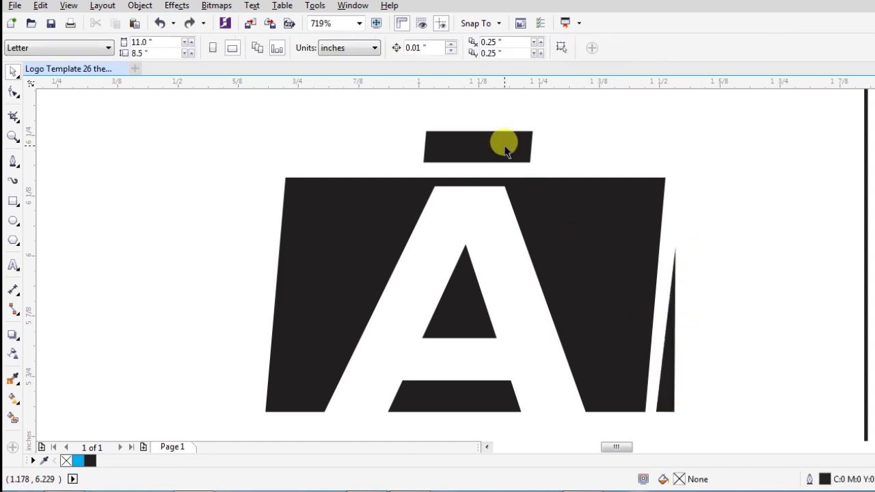
# - Break the letter block curve apart into separate pieces
pyautogui.click(443, 300)
pyautogui.hotkey('ctrl', 'k')
pyautogui.click(379, 115)
# - Fill the outer part of the letter block blue and the A's triangle and lower bar red
pyautogui.click(554, 204)
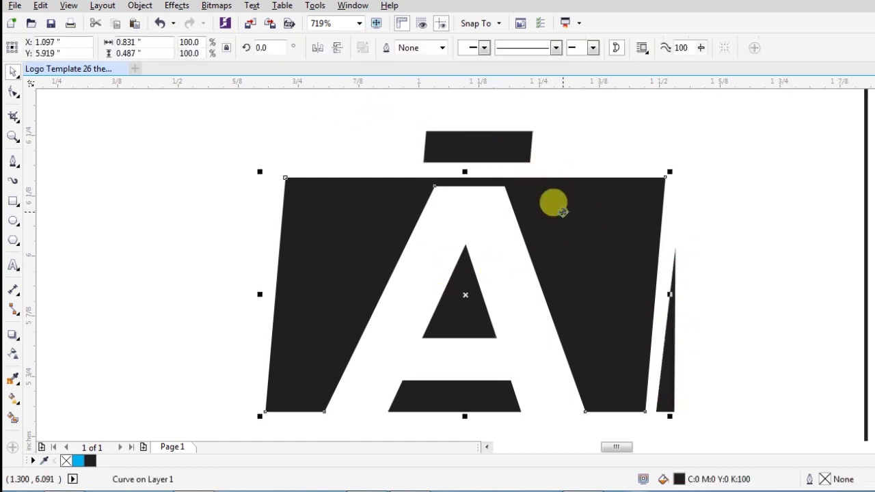
pyautogui.click(874, 240)
pyautogui.click(694, 245)
pyautogui.moveTo(342, 144); pyautogui.dragTo(533, 418)
pyautogui.click(874, 290)
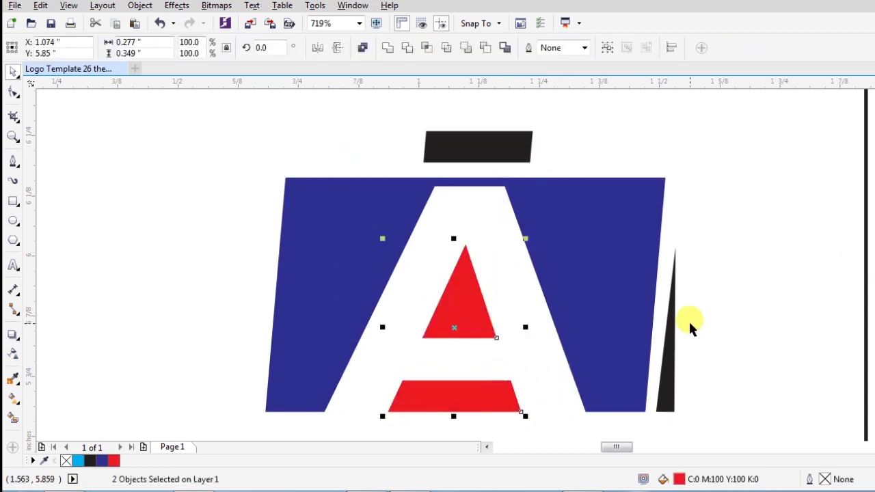
# - Fill the right sliver and the small top rectangle with the same blue as the letter block
pyautogui.click(670, 329)
pyautogui.keyDown('shift'); pyautogui.click(518, 147); pyautogui.keyUp('shift')
pyautogui.click(576, 219)
pyautogui.click(721, 228)
pyautogui.click(667, 378)
pyautogui.keyDown('shift'); pyautogui.click(478, 147); pyautogui.keyUp('shift')
pyautogui.click(874, 301)
pyautogui.click(629, 142)
# - Change the fill of the blue logo shapes to C100 M70 Y20 K0
pyautogui.click(521, 149)
pyautogui.keyDown('shift'); pyautogui.click(565, 214); pyautogui.keyUp('shift')
pyautogui.press('F11')
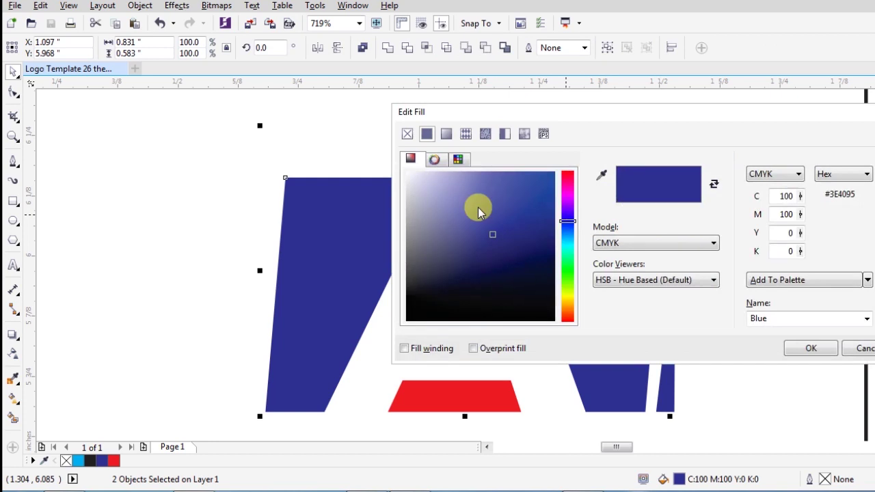
pyautogui.write('70')
pyautogui.press('Tab')
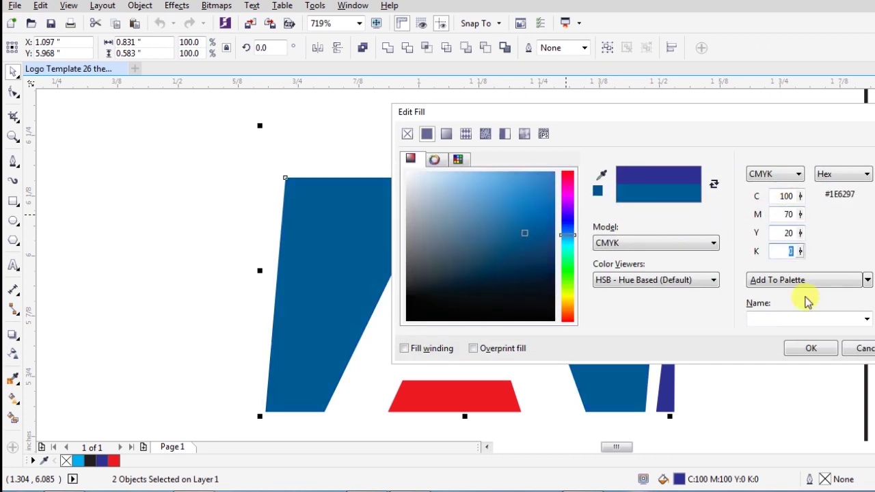
pyautogui.press('Return')
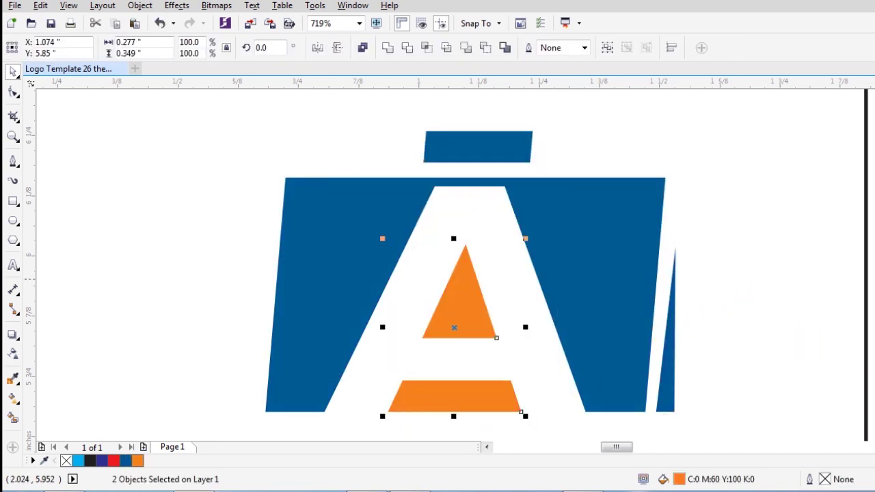
# - Change the fill of the A's triangle and lower bar to a deeper orange with magenta 80
pyautogui.hotkey('shift', 'F11')
pyautogui.write('80')
pyautogui.click(807, 349)
pyautogui.click(733, 271)
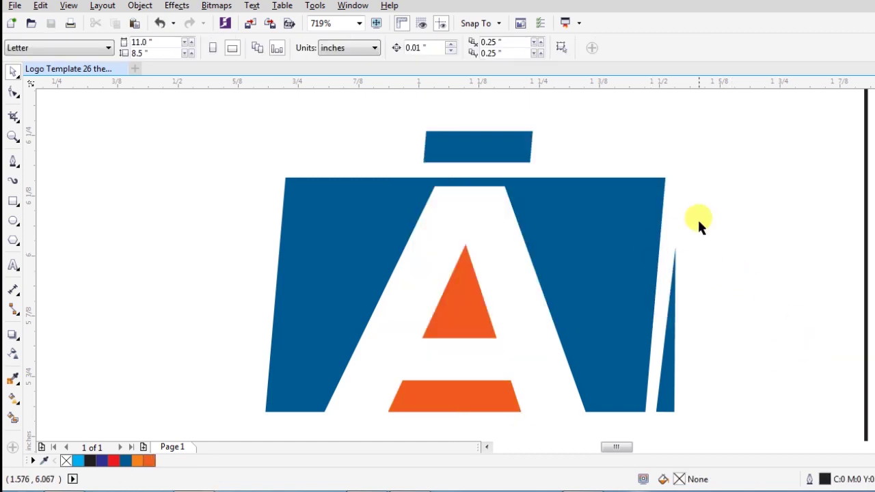
# - Group the pieces of the A logo and center the logo within the first grid cell
pyautogui.press('F3')
pyautogui.moveTo(561, 126); pyautogui.dragTo(510, 192)
pyautogui.press('z')
pyautogui.moveTo(342, 141); pyautogui.dragTo(596, 361)
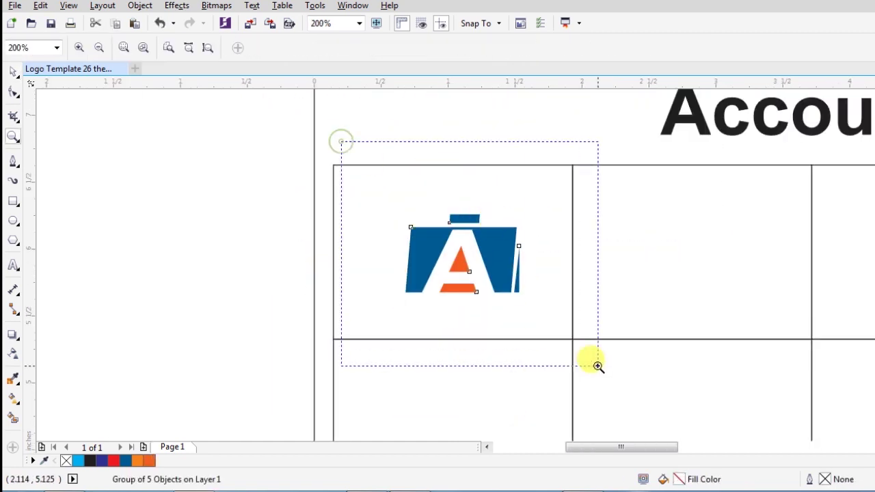
pyautogui.click(530, 106)
pyautogui.click(610, 127)
pyautogui.click(595, 100)
pyautogui.click(575, 149)
pyautogui.hotkey('ctrl', 'u')
pyautogui.click(530, 102)
pyautogui.moveTo(216, 168); pyautogui.dragTo(633, 355)
pyautogui.keyDown('shift'); pyautogui.click(540, 137); pyautogui.keyUp('shift')
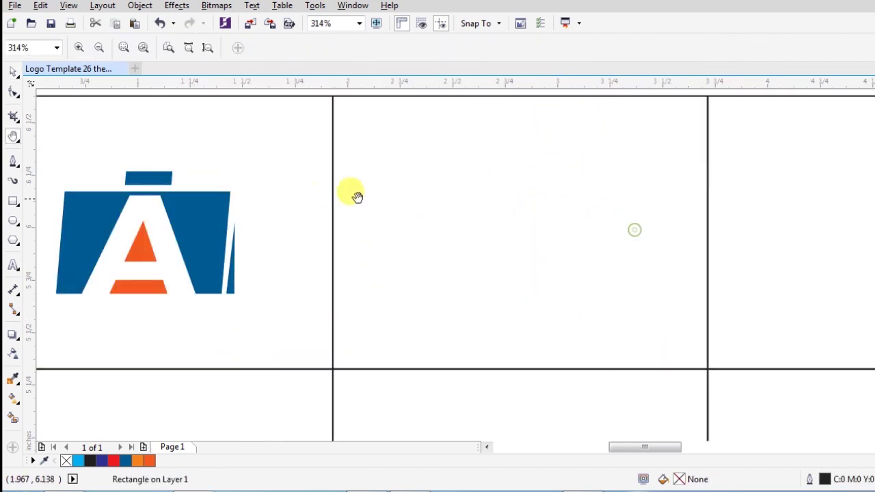
# - Add the letter B as artistic text in the second grid cell
pyautogui.moveTo(290, 114); pyautogui.dragTo(677, 399)
pyautogui.press('F8')
pyautogui.click(408, 282)
pyautogui.write('B')
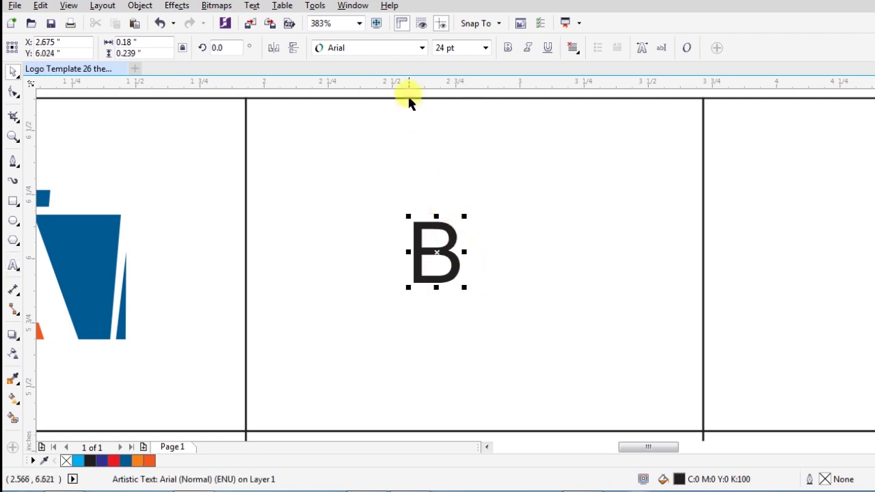
# - Set the B's font to GillSans-Bold, enlarge it to about 75 pt, and place it mid-cell
pyautogui.click(422, 48)
pyautogui.click(390, 84)
pyautogui.moveTo(467, 220); pyautogui.dragTo(565, 157)
pyautogui.moveTo(438, 254); pyautogui.dragTo(468, 283)
pyautogui.press('z')
pyautogui.moveTo(296, 114); pyautogui.dragTo(687, 432)
pyautogui.scroll(1, 547, 239)
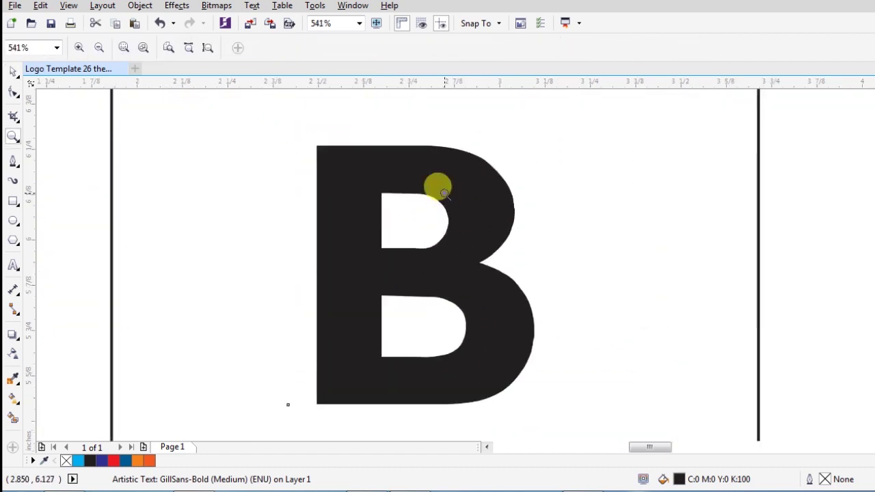
pyautogui.press('space')
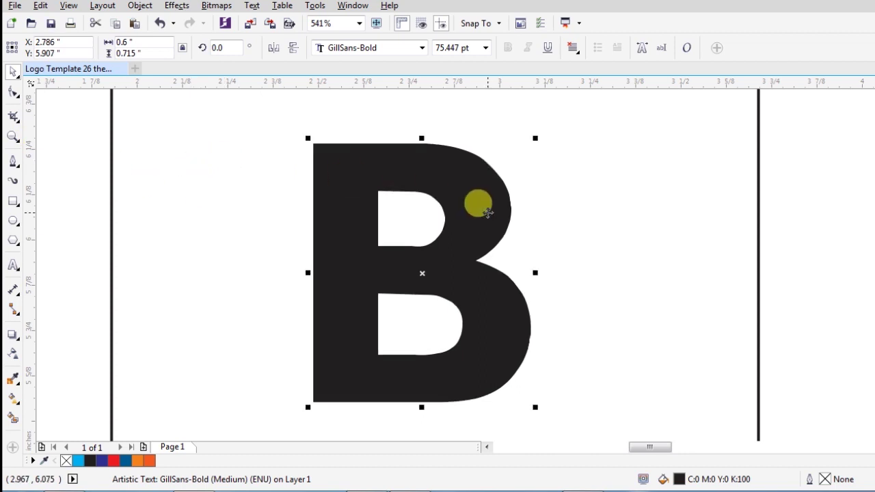
# - Convert the letter B text in the second grid cell to curves
pyautogui.hotkey('ctrl', 'q')
pyautogui.click(18, 165)
pyautogui.click(15, 222)
pyautogui.moveTo(465, 365); pyautogui.dragTo(682, 146)
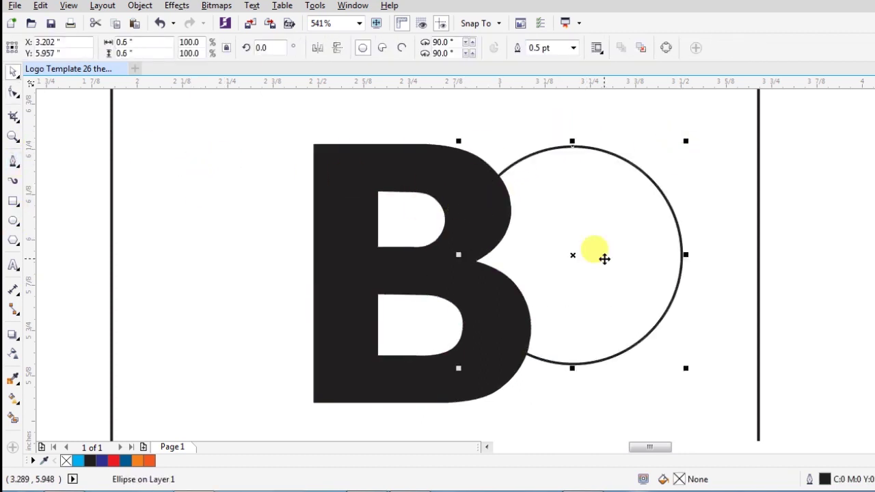
pyautogui.moveTo(570, 253); pyautogui.dragTo(560, 235)
pyautogui.rightClick(561, 236)
pyautogui.keyDown('shift'); pyautogui.click(680, 267); pyautogui.keyUp('shift')
pyautogui.click(486, 47)
pyautogui.moveTo(675, 249); pyautogui.dragTo(515, 173)
pyautogui.moveTo(520, 123); pyautogui.dragTo(574, 113)
pyautogui.press('Delete')
# - Draw a straight diagonal line about 0.78 by 0.36 inches, rising across the B to beyond its upper lobe
pyautogui.click(17, 168)
pyautogui.click(61, 203)
pyautogui.click(298, 297)
pyautogui.click(585, 165)
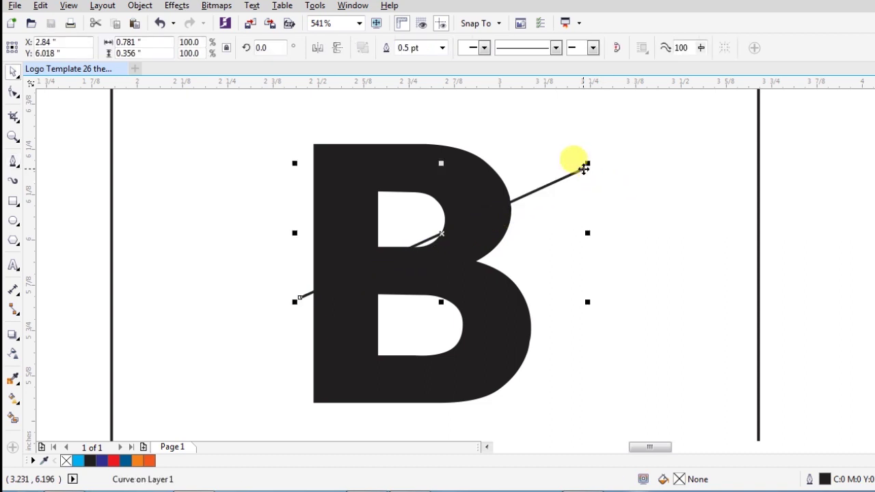
# - Convert the diagonal line to a curve and bend it downward to pass through the notch between the B's lobes
pyautogui.press('F10')
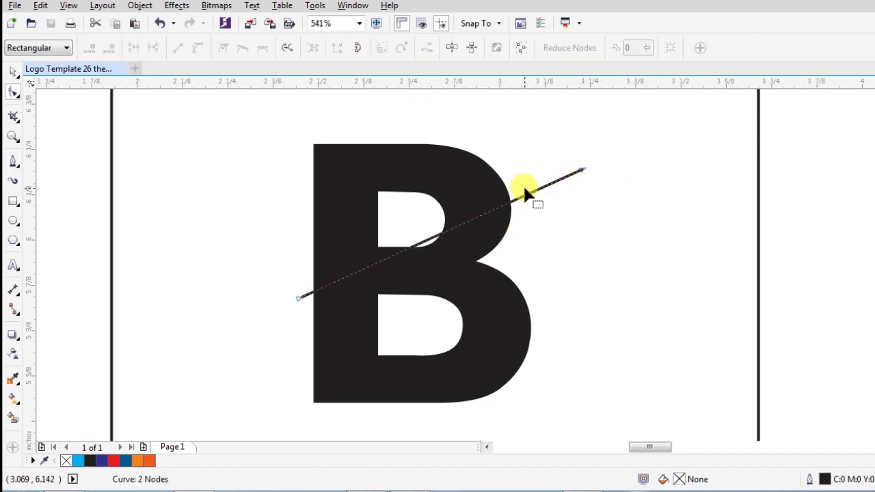
pyautogui.press('space')
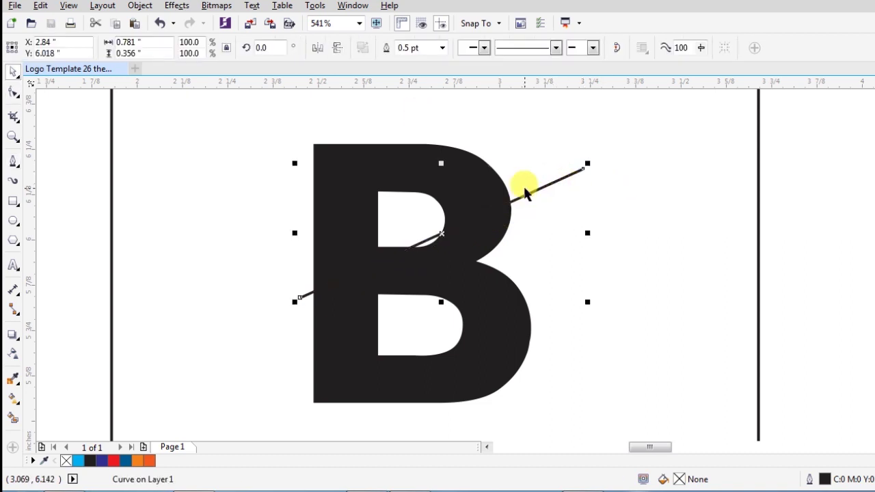
pyautogui.press('space')
pyautogui.click(514, 201)
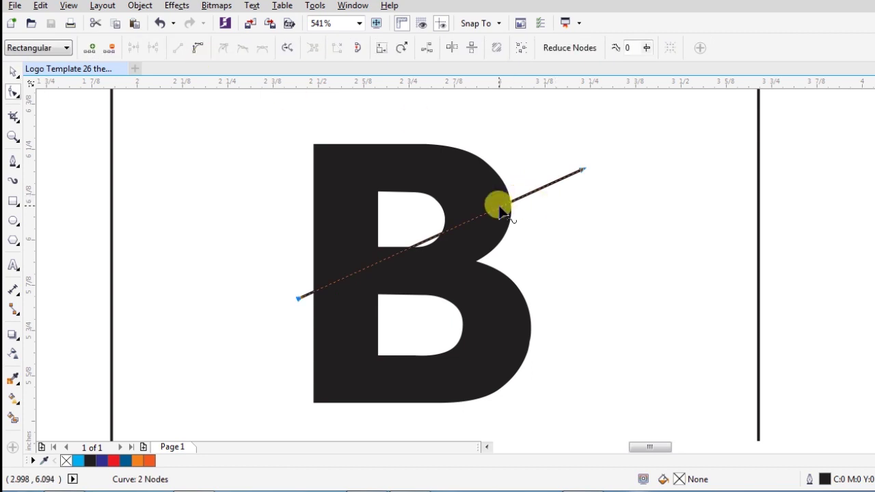
pyautogui.moveTo(469, 221); pyautogui.dragTo(482, 264)
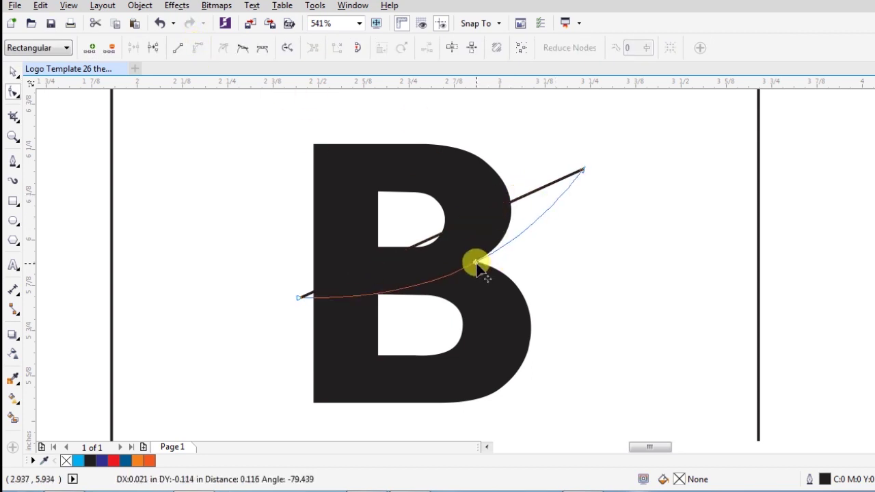
# - Color the curve's outline red and set its outline width to 8 pt
pyautogui.press('space')
pyautogui.click(442, 49)
pyautogui.click(421, 144)
pyautogui.rightClick(114, 461)
pyautogui.click(443, 48)
pyautogui.click(427, 167)
pyautogui.press('z')
pyautogui.moveTo(287, 121); pyautogui.dragTo(704, 374)
pyautogui.scroll(-1, 663, 336)
pyautogui.moveTo(325, 155); pyautogui.dragTo(770, 410)
pyautogui.press('space')
pyautogui.click(443, 48)
pyautogui.click(428, 156)
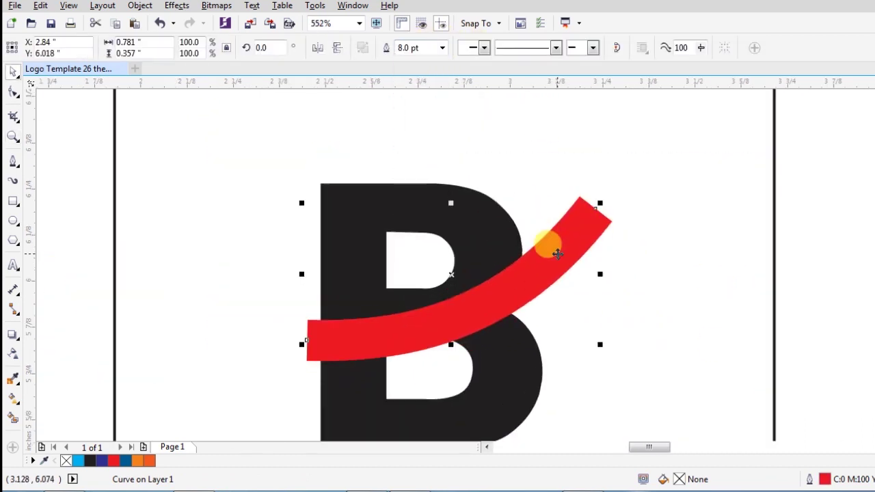
# - Convert the red outline to an object and reduce its left end to a single point with straight edges
pyautogui.hotkey('ctrl', 'shift', 'q')
pyautogui.press('F10')
pyautogui.moveTo(271, 296); pyautogui.dragTo(350, 339)
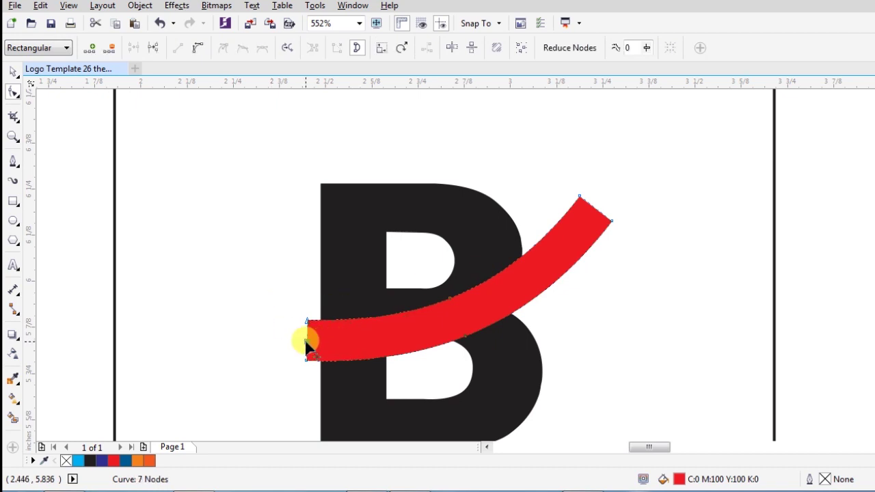
pyautogui.moveTo(620, 392); pyautogui.dragTo(620, 392)
pyautogui.click(178, 47)
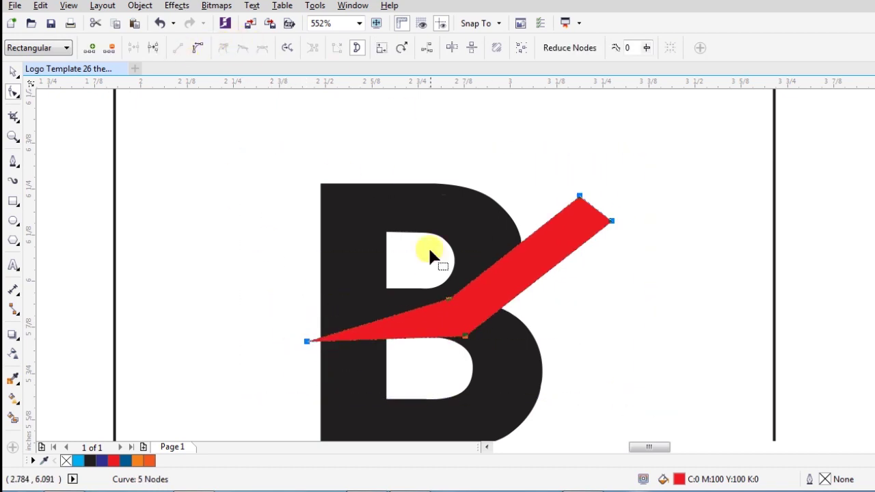
pyautogui.moveTo(421, 250); pyautogui.dragTo(493, 380)
pyautogui.press('Delete')
pyautogui.hotkey('ctrl', 'z')
# - Bend the red strip's straight edges into smooth curves along its whole length
pyautogui.click(518, 296)
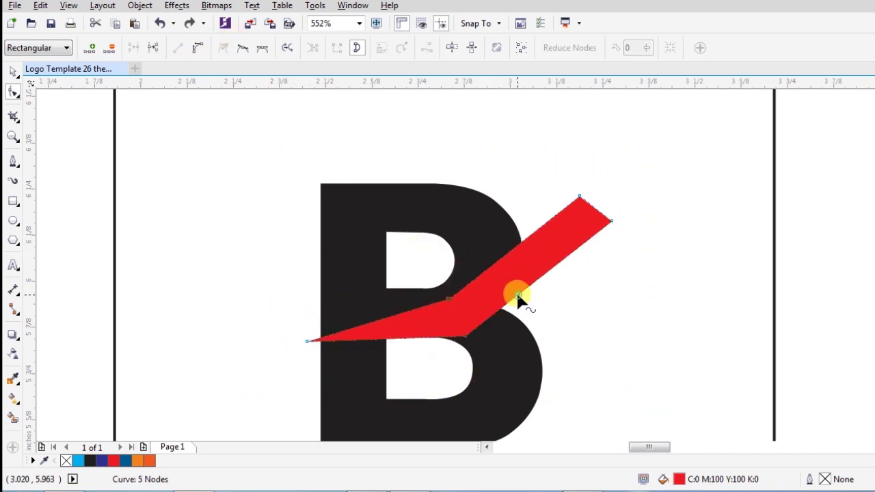
pyautogui.moveTo(447, 292); pyautogui.dragTo(480, 276)
# - Make a small outlined triangle beside the red strip's upper end by trimming a drawn rectangle
pyautogui.press('F6')
pyautogui.moveTo(637, 192); pyautogui.dragTo(675, 251)
pyautogui.press('space')
pyautogui.click(666, 224)
pyautogui.moveTo(698, 189)
pyautogui.mouseDown()
pyautogui.moveTo(714, 217)
pyautogui.moveTo(564, 285)
pyautogui.mouseUp()
pyautogui.press('F6')
pyautogui.press('space')
pyautogui.keyDown('shift'); pyautogui.click(647, 202); pyautogui.keyUp('shift')
pyautogui.click(487, 48)
# - Stretch the triangle to about 0.21 by 0.16 inches, and rotate it into place as an arrowhead on the strip's upper end
pyautogui.click(660, 190)
pyautogui.click(660, 191)
pyautogui.moveTo(667, 224); pyautogui.dragTo(667, 242)
pyautogui.click(686, 215)
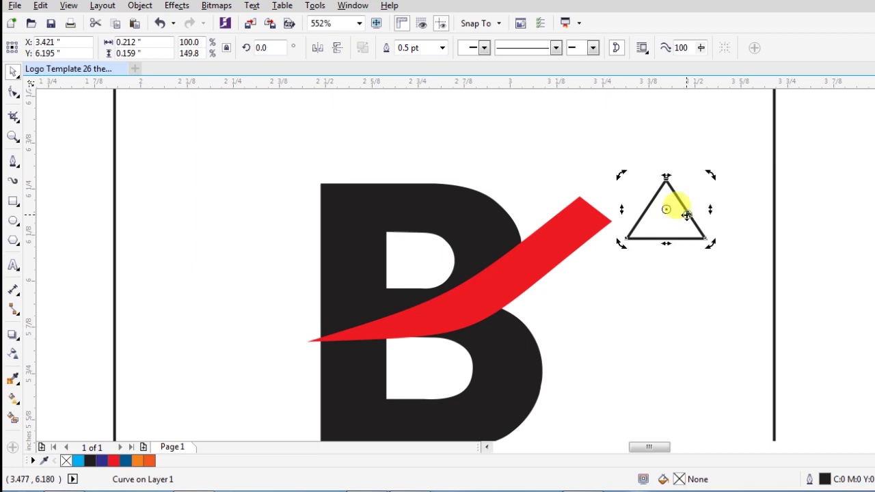
pyautogui.click(695, 186)
pyautogui.moveTo(725, 179); pyautogui.dragTo(623, 170)
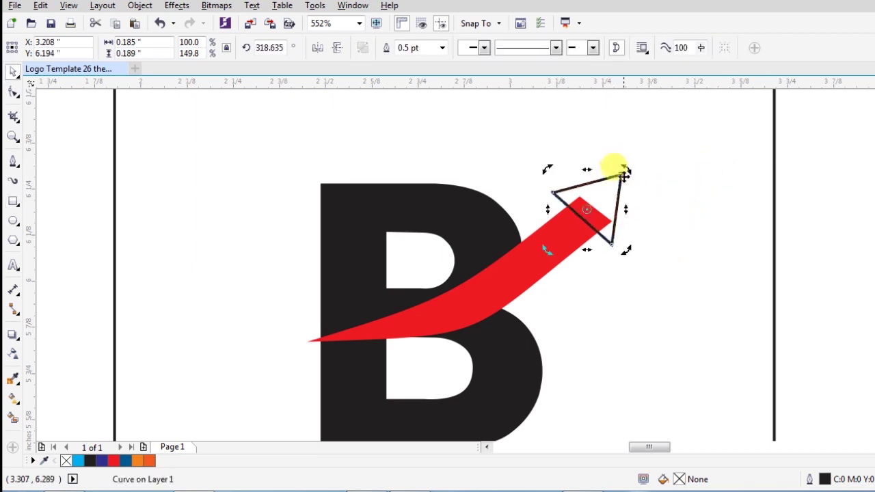
# - Weld the triangle and the red strip into a single red arrow
pyautogui.keyDown('shift'); pyautogui.click(586, 236); pyautogui.keyUp('shift')
pyautogui.click(485, 47)
pyautogui.hotkey('ctrl', 'z')
pyautogui.click(387, 47)
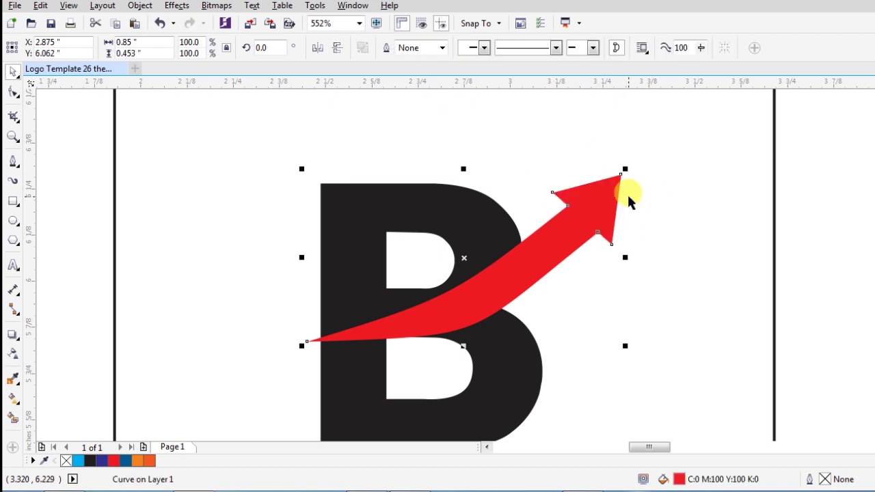
# - Bend the arrow's upper and lower edges into a slimmer, smoother sweep that tapers toward the tail
pyautogui.press('F10')
pyautogui.moveTo(538, 283); pyautogui.dragTo(545, 274)
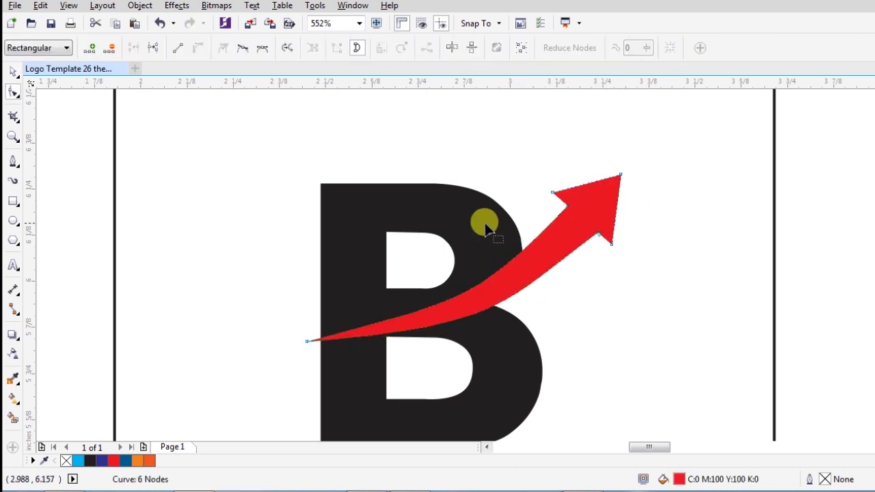
pyautogui.moveTo(555, 226); pyautogui.dragTo(553, 229)
pyautogui.moveTo(472, 303); pyautogui.dragTo(491, 274)
pyautogui.moveTo(510, 328); pyautogui.dragTo(512, 299)
pyautogui.press('space')
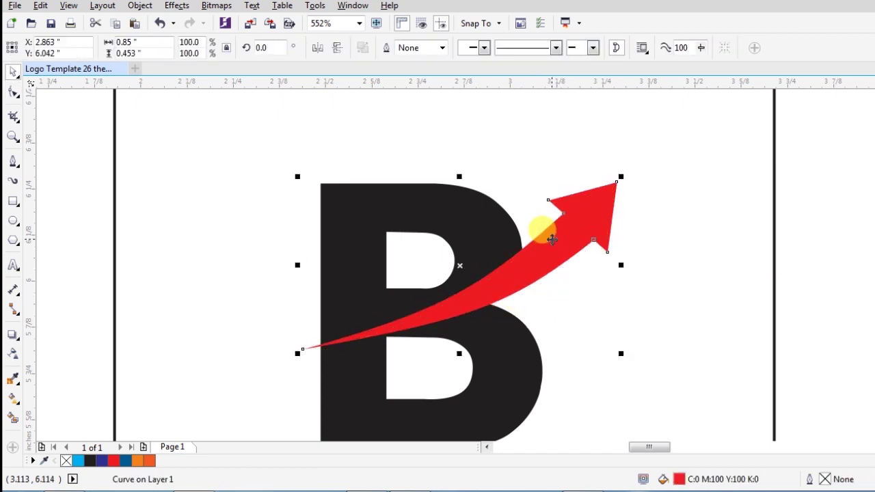
# - Trim the B with offset copies of the arrow to open white gaps along both arrow edges
pyautogui.moveTo(553, 237); pyautogui.dragTo(544, 253)
pyautogui.rightClick(553, 230)
pyautogui.keyDown('shift'); pyautogui.click(504, 222); pyautogui.keyUp('shift')
pyautogui.click(486, 49)
pyautogui.rightClick(544, 253)
pyautogui.keyDown('shift'); pyautogui.click(510, 336); pyautogui.keyUp('shift')
pyautogui.click(486, 48)
# - Try to break the trimmed B apart into separate pieces
pyautogui.click(650, 305)
pyautogui.click(410, 211)
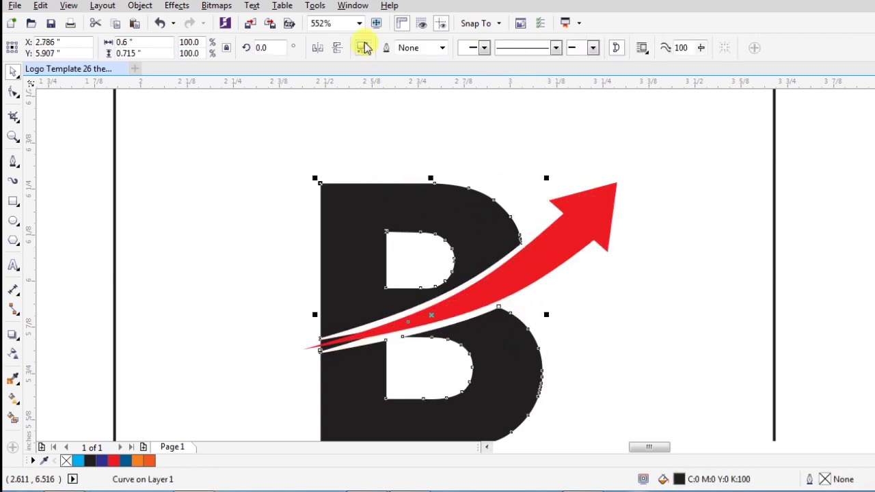
pyautogui.click(364, 48)
pyautogui.moveTo(209, 246); pyautogui.dragTo(364, 343)
pyautogui.hotkey('ctrl', 'z')
# - Undo the arrow-shaped trims on the B and restore the arrow's earlier position
pyautogui.click(719, 236)
pyautogui.click(852, 203)
pyautogui.scroll(-2, 570, 106)
pyautogui.press('h')
pyautogui.moveTo(566, 135); pyautogui.dragTo(561, 231)
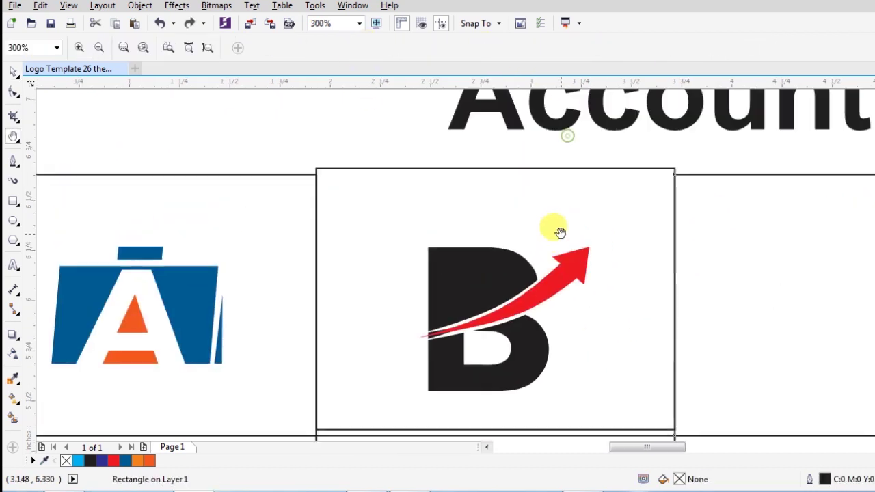
pyautogui.press('space')
pyautogui.hotkey('ctrl', 'z')
pyautogui.hotkey('ctrl', 'z')
pyautogui.hotkey('ctrl', 'z')
pyautogui.hotkey('ctrl', 'z')
pyautogui.hotkey('ctrl', 'z')
pyautogui.hotkey('ctrl', 'z')
pyautogui.hotkey('ctrl', 'z')
# - Delete the page-sized rectangle behind the logo grid
pyautogui.click(356, 123)
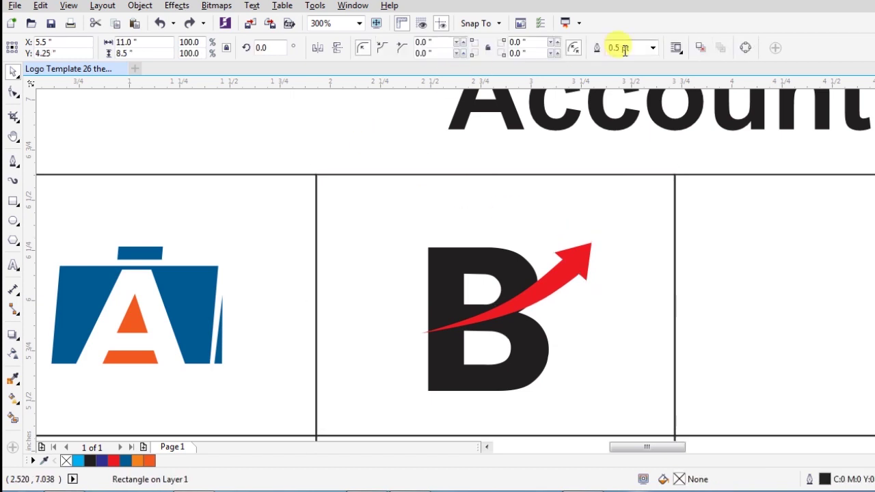
pyautogui.click(325, 123)
pyautogui.scroll(-1, 512, 138)
pyautogui.scroll(-1, 512, 141)
pyautogui.press('Delete')
# - Trim the B with arrow copies shifted slightly above and below to cut narrow gaps along both arrow edges
pyautogui.press('F2')
pyautogui.moveTo(482, 164); pyautogui.dragTo(555, 219)
pyautogui.press('h')
pyautogui.moveTo(467, 234); pyautogui.dragTo(547, 209)
pyautogui.press('space')
pyautogui.scroll(1, 559, 267)
pyautogui.click(555, 231)
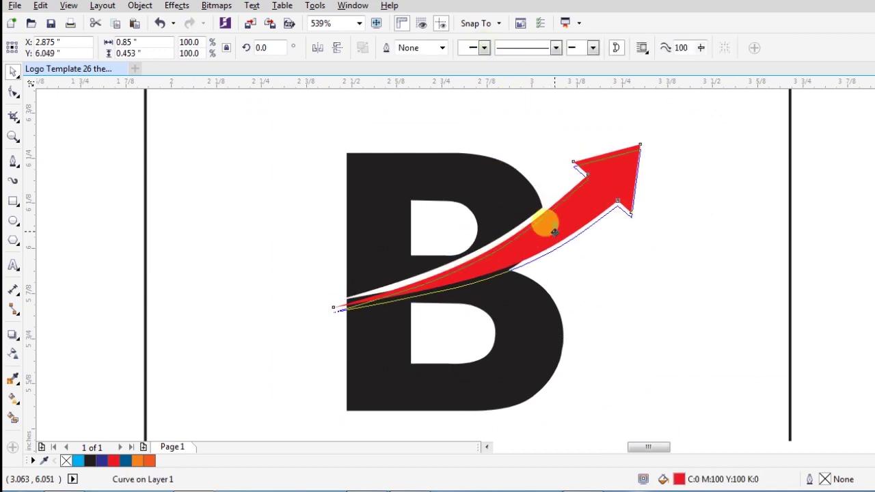
pyautogui.moveTo(543, 225); pyautogui.dragTo(552, 232)
pyautogui.keyDown('shift'); pyautogui.click(518, 300); pyautogui.keyUp('shift')
pyautogui.click(484, 49)
pyautogui.click(617, 219)
# - Break the trimmed B apart and delete the leftover black sliver under the arrow's tail
pyautogui.press('F2')
pyautogui.moveTo(224, 128); pyautogui.dragTo(745, 389)
pyautogui.click(302, 334)
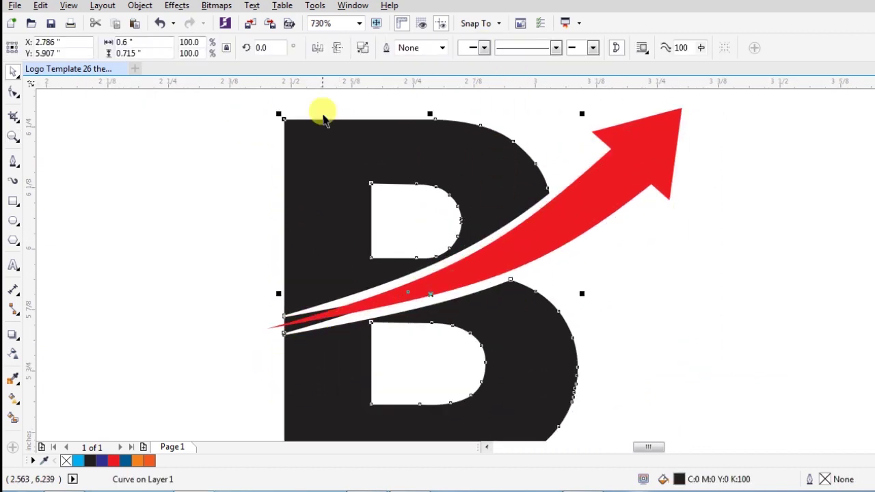
pyautogui.hotkey('ctrl', 'k')
pyautogui.click(179, 236)
pyautogui.click(288, 327)
pyautogui.press('Delete')
pyautogui.scroll(-2, 348, 119)
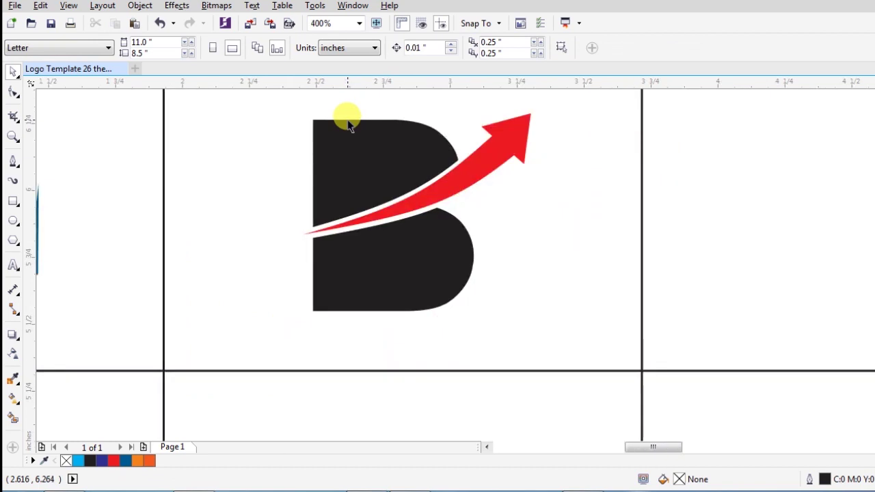
# - Trim the two counter shapes out of the B's upper and lower pieces to reopen the letter's holes
pyautogui.moveTo(347, 111); pyautogui.dragTo(469, 353)
pyautogui.click(872, 195)
pyautogui.click(547, 207)
pyautogui.moveTo(522, 210); pyautogui.dragTo(567, 273)
pyautogui.scroll(1, 429, 221)
pyautogui.click(429, 220)
pyautogui.keyDown('shift'); pyautogui.click(482, 181); pyautogui.keyUp('shift')
pyautogui.click(484, 50)
pyautogui.click(448, 316)
pyautogui.keyDown('shift'); pyautogui.click(510, 308); pyautogui.keyUp('shift')
pyautogui.click(484, 50)
pyautogui.click(629, 262)
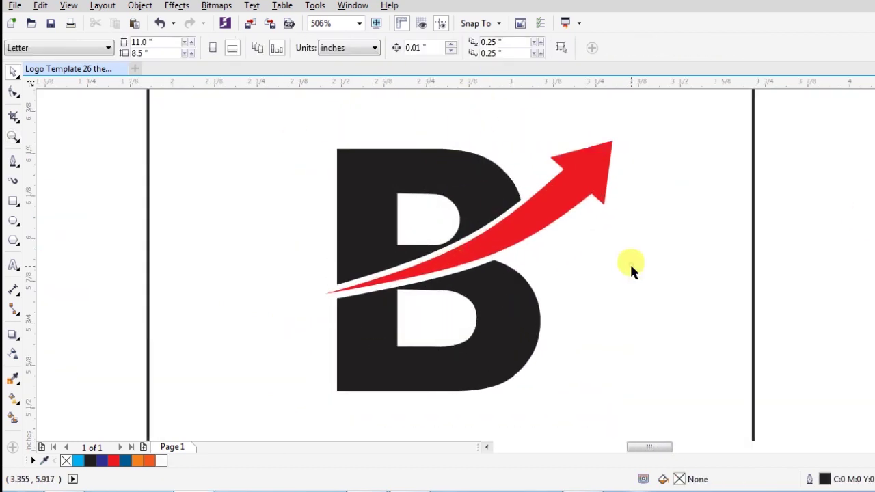
# - Fill both pieces of the B with blue, using cyan 100, magenta 30, yellow 5 and black 0
pyautogui.click(528, 293)
pyautogui.press('z')
pyautogui.moveTo(303, 102); pyautogui.dragTo(726, 416)
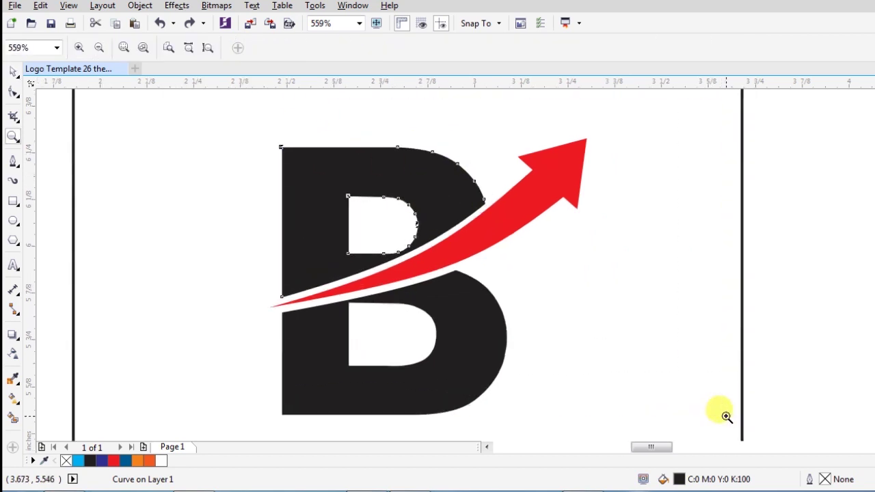
pyautogui.press('h')
pyautogui.moveTo(557, 299); pyautogui.dragTo(541, 317)
pyautogui.press('space')
pyautogui.click(475, 259)
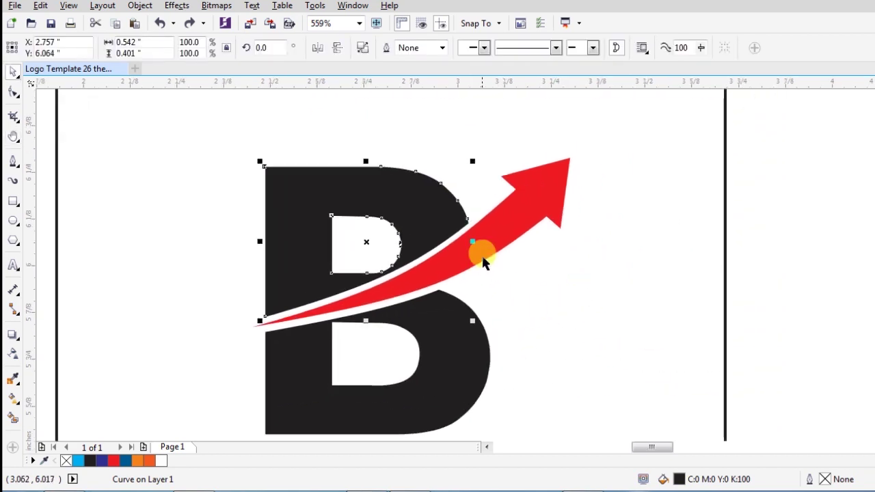
pyautogui.click(429, 222)
pyautogui.keyDown('shift'); pyautogui.click(436, 325); pyautogui.keyUp('shift')
pyautogui.hotkey('shift', 'F11')
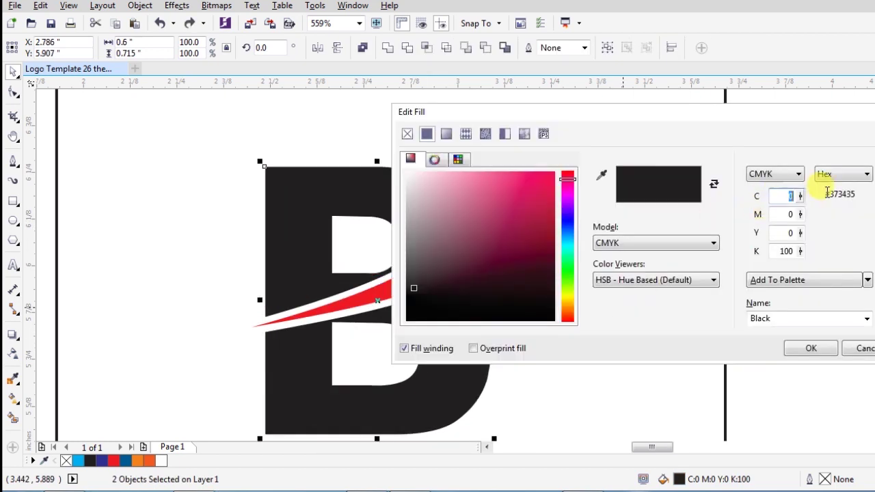
pyautogui.press('Tab')
pyautogui.press('Tab')
pyautogui.write('60')
pyautogui.press('Tab')
pyautogui.write('0')
pyautogui.hotkey('shift', 'Tab')
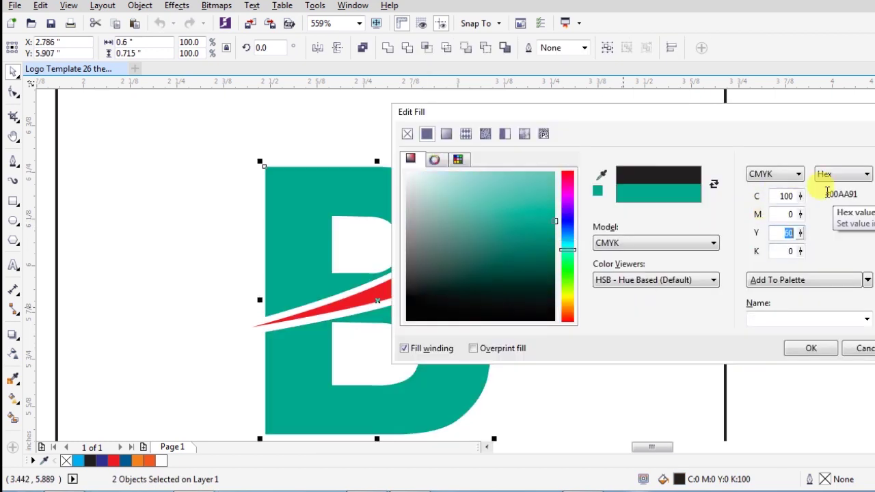
pyautogui.write('30')
pyautogui.hotkey('shift', 'Tab')
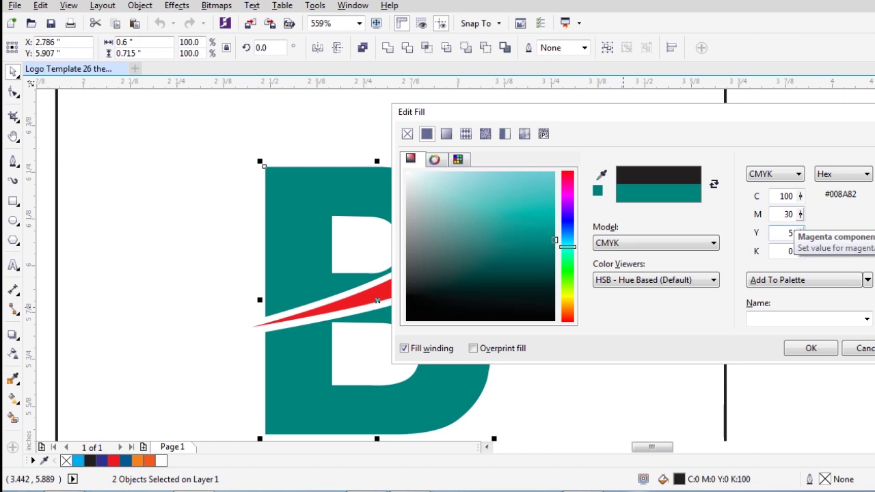
pyautogui.write('0')
pyautogui.click(811, 348)
# - Fill the rising arrow over the B with a darker blue, using cyan 100, magenta 60, yellow 5 and black 0
pyautogui.click(521, 228)
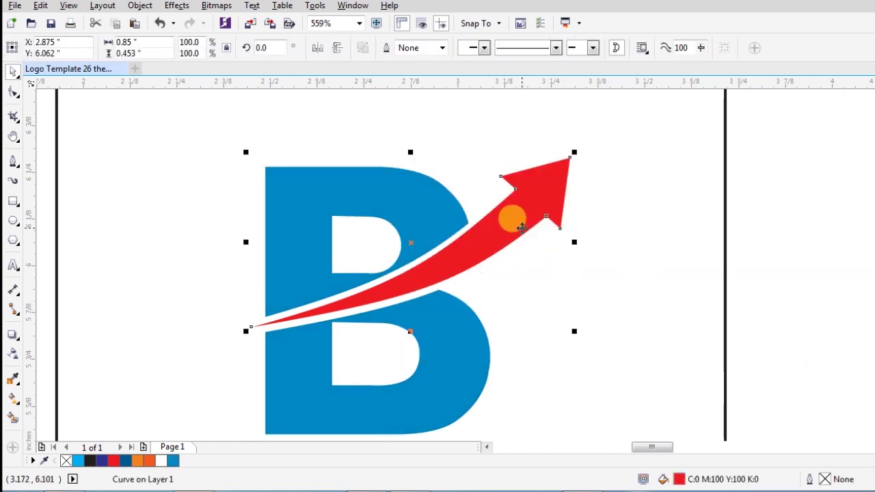
pyautogui.hotkey('ctrl', 'r')
pyautogui.hotkey('shift', 'F11')
pyautogui.click(795, 196)
pyautogui.press('Tab')
pyautogui.write('60')
pyautogui.press('Tab')
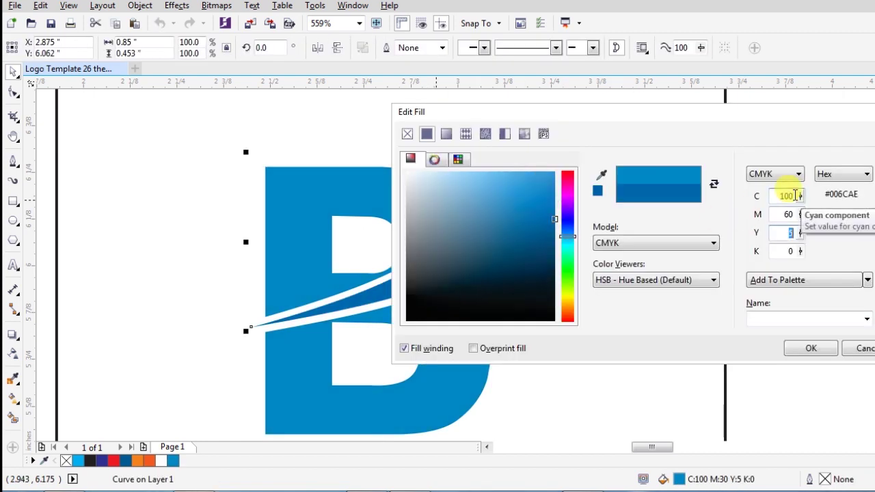
pyautogui.press('Tab')
pyautogui.click(801, 348)
pyautogui.click(732, 314)
# - Examine the recolored B logo and its arrow up close
pyautogui.press('F3')
pyautogui.press('z')
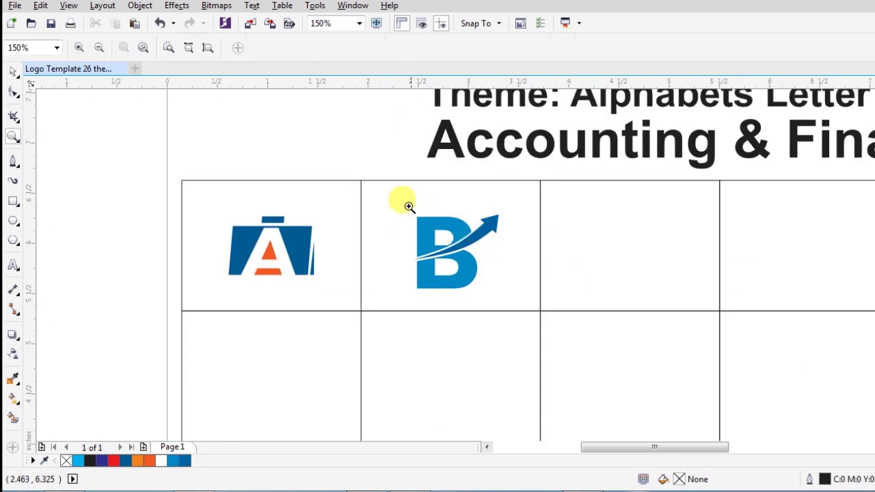
pyautogui.moveTo(408, 204); pyautogui.dragTo(526, 299)
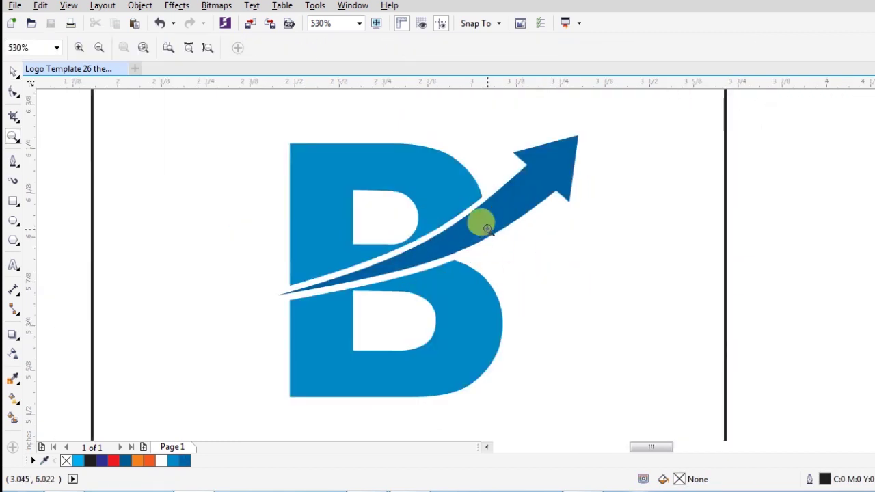
pyautogui.press('space')
pyautogui.click(486, 227)
pyautogui.click(437, 190)
pyautogui.click(469, 285)
pyautogui.click(532, 285)
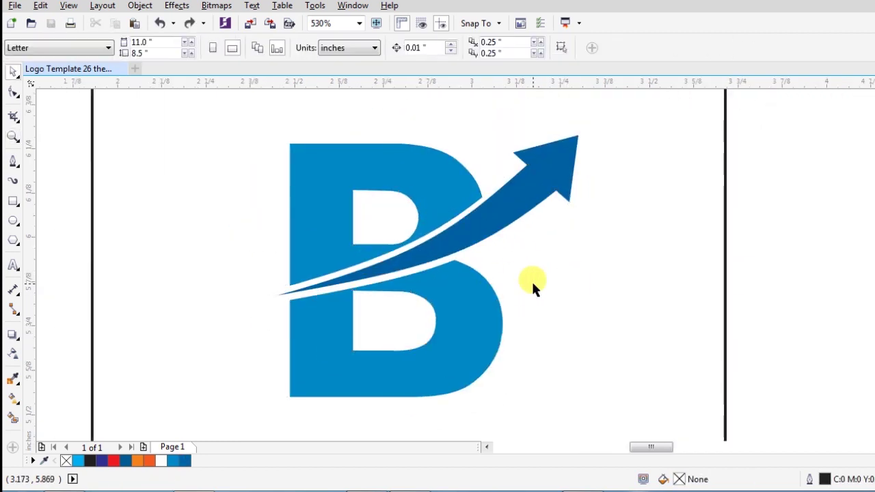
pyautogui.click(431, 184)
pyautogui.press('Delete')
pyautogui.hotkey('ctrl', 'z')
pyautogui.click(437, 302)
pyautogui.press('Delete')
pyautogui.hotkey('ctrl', 'z')
pyautogui.moveTo(458, 327); pyautogui.dragTo(454, 305)
pyautogui.hotkey('ctrl', 'z')
# - Try other palette colors on the B logo and undo them
pyautogui.click(544, 286)
pyautogui.scroll(-2, 544, 286)
pyautogui.click(544, 231)
pyautogui.click(874, 294)
pyautogui.click(874, 332)
pyautogui.click(874, 315)
pyautogui.hotkey('ctrl', 'z')
pyautogui.hotkey('ctrl', 'z')
pyautogui.hotkey('ctrl', 'z')
pyautogui.click(582, 263)
pyautogui.press('h')
pyautogui.moveTo(586, 250); pyautogui.dragTo(820, 231)
pyautogui.moveTo(848, 258); pyautogui.dragTo(297, 267)
pyautogui.press('z')
pyautogui.moveTo(181, 117); pyautogui.dragTo(684, 378)
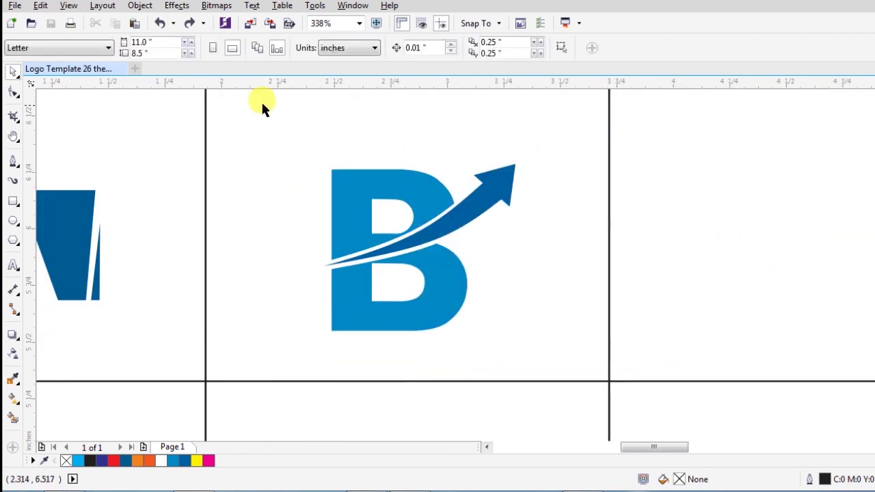
pyautogui.moveTo(261, 100); pyautogui.dragTo(518, 353)
pyautogui.click(426, 151)
# - Draw a circle about 0.92 inch wide in the third grid cell and combine it with a smaller concentric copy into a ring
pyautogui.press('h')
pyautogui.moveTo(482, 250); pyautogui.dragTo(48, 224)
pyautogui.press('z')
pyautogui.moveTo(72, 113); pyautogui.dragTo(529, 453)
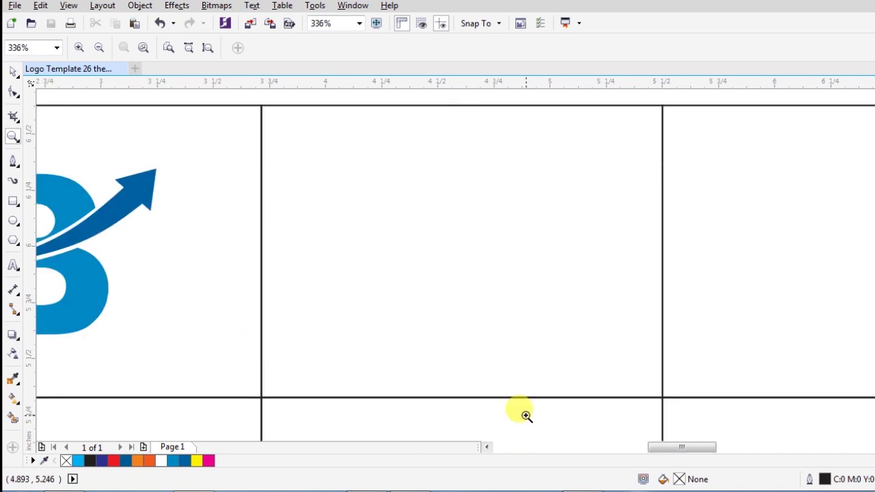
pyautogui.press('h')
pyautogui.moveTo(469, 225); pyautogui.dragTo(413, 240)
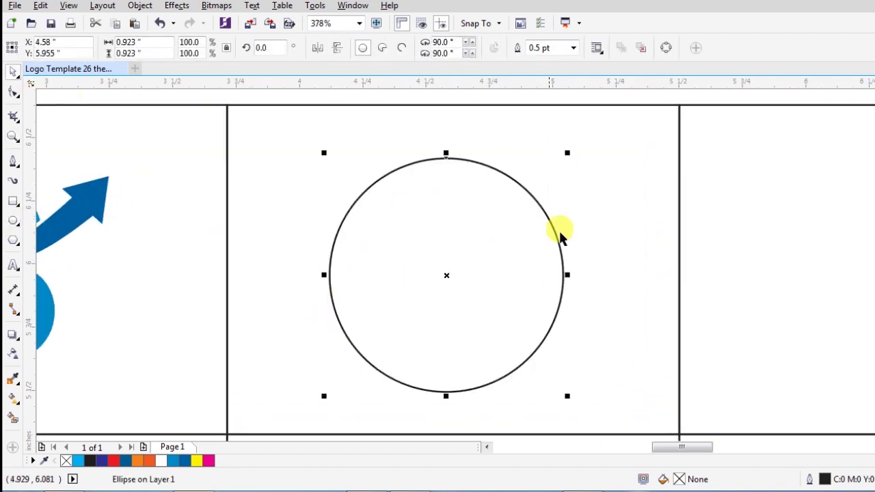
pyautogui.moveTo(567, 152); pyautogui.dragTo(539, 183)
pyautogui.rightClick(539, 183)
pyautogui.keyDown('shift'); pyautogui.click(497, 170); pyautogui.keyUp('shift')
pyautogui.hotkey('ctrl', 'l')
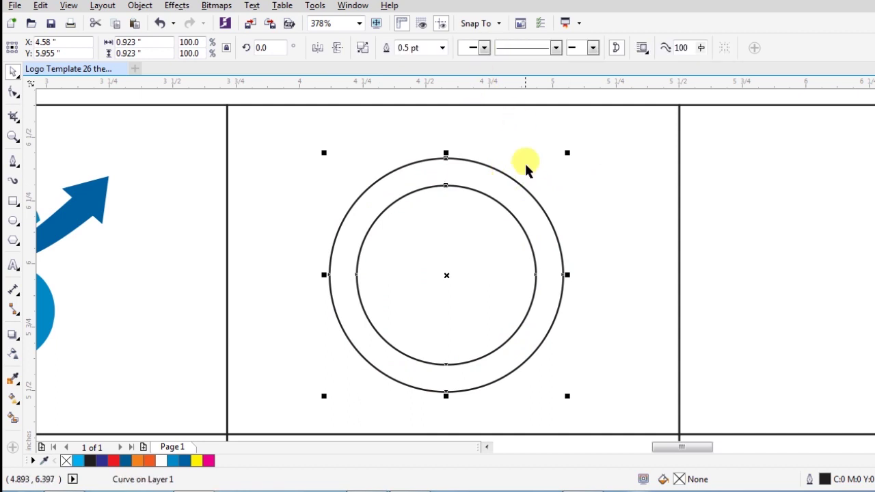
# - Open the ring into a C by subtracting a copy shifted to the right and deleting the leftover right arc
pyautogui.press('F6')
pyautogui.press('space')
pyautogui.moveTo(519, 222); pyautogui.dragTo(645, 223)
pyautogui.rightClick(645, 222)
pyautogui.keyDown('shift'); pyautogui.click(436, 160); pyautogui.keyUp('shift')
pyautogui.click(486, 48)
pyautogui.click(363, 47)
pyautogui.click(550, 233)
pyautogui.press('Delete')
# - Fill the C shape with black and remove its outline
pyautogui.moveTo(579, 122); pyautogui.dragTo(303, 420)
pyautogui.click(90, 460)
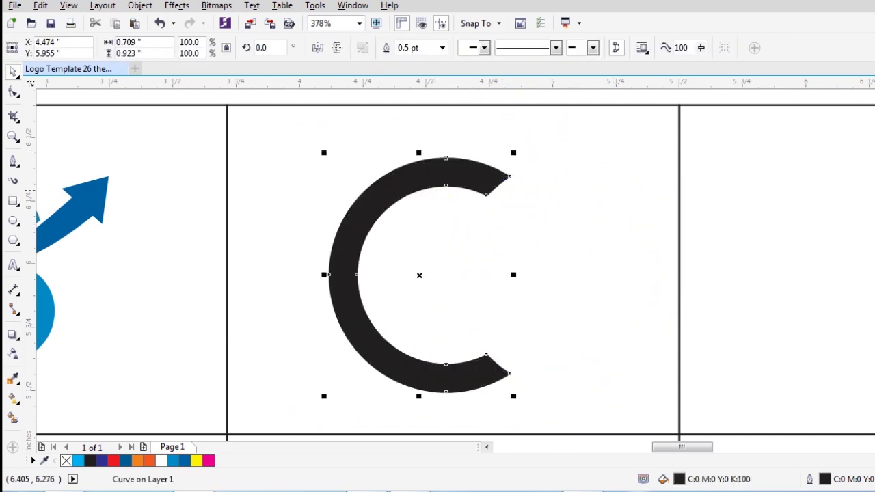
pyautogui.rightClick(66, 461)
# - Move the C slightly right within its cell and scale it down to about 90 percent
pyautogui.moveTo(402, 194); pyautogui.dragTo(427, 194)
pyautogui.moveTo(540, 153); pyautogui.dragTo(530, 165)
pyautogui.click(576, 185)
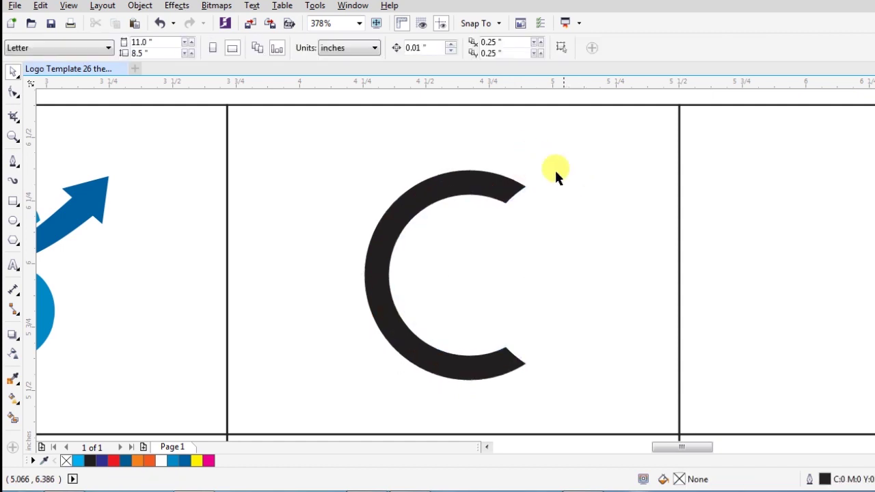
# - Draw a rising zigzag line across the C with the Pen tool, about 0.92 inch wide and 0.46 inch high
pyautogui.press('z')
pyautogui.moveTo(217, 123); pyautogui.dragTo(703, 414)
pyautogui.press('h')
pyautogui.moveTo(518, 215); pyautogui.dragTo(501, 215)
pyautogui.press('space')
pyautogui.click(17, 165)
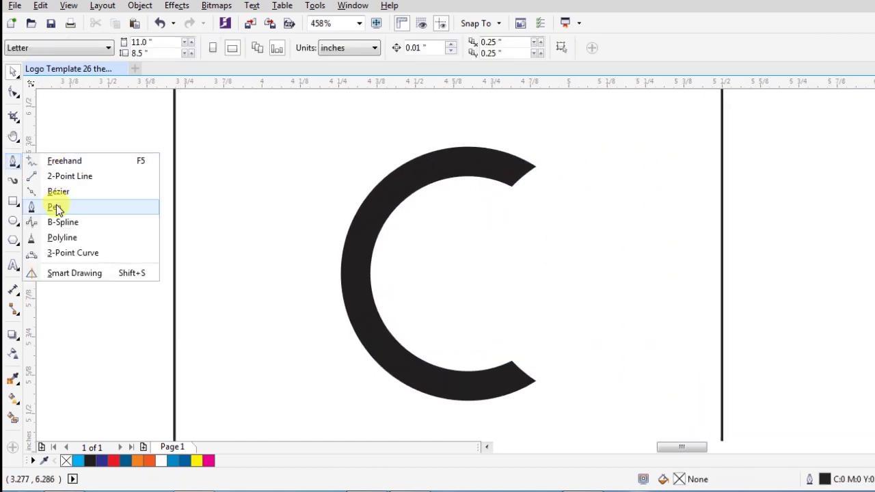
pyautogui.click(58, 209)
pyautogui.click(370, 241)
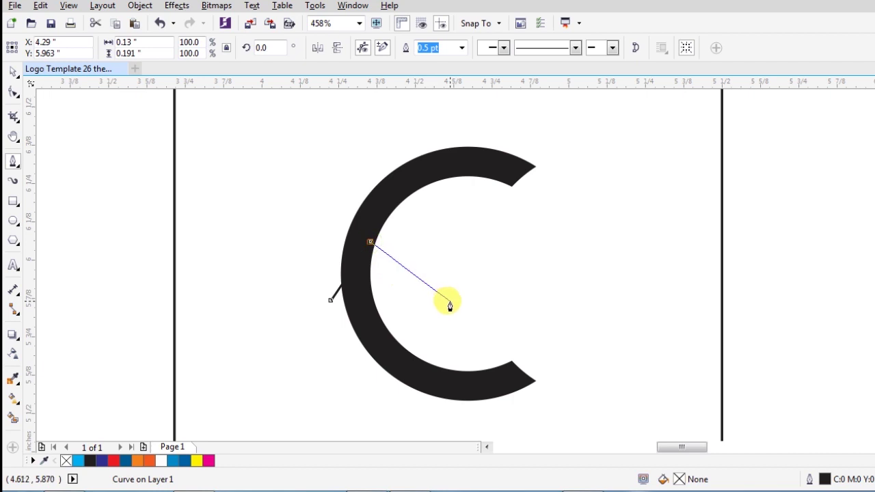
pyautogui.click(456, 288)
pyautogui.click(482, 217)
pyautogui.click(545, 269)
pyautogui.click(617, 153)
pyautogui.press('space')
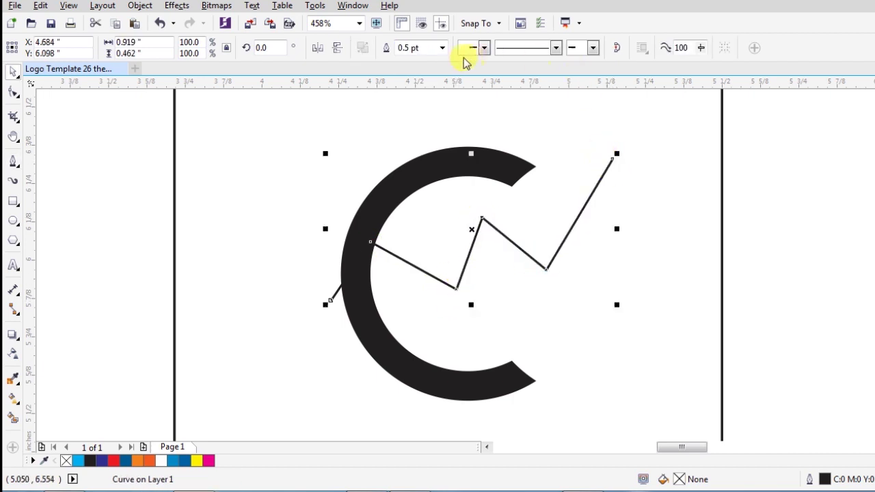
# - Set the zigzag line's outline width to 2 pt and add a solid arrowhead to its upper end
pyautogui.click(442, 47)
pyautogui.click(404, 126)
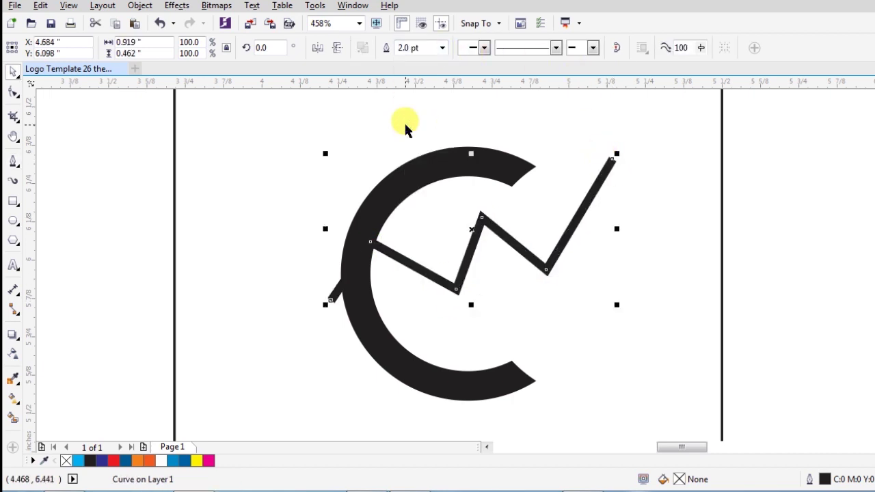
pyautogui.click(593, 48)
pyautogui.click(608, 71)
pyautogui.click(578, 49)
pyautogui.click(647, 87)
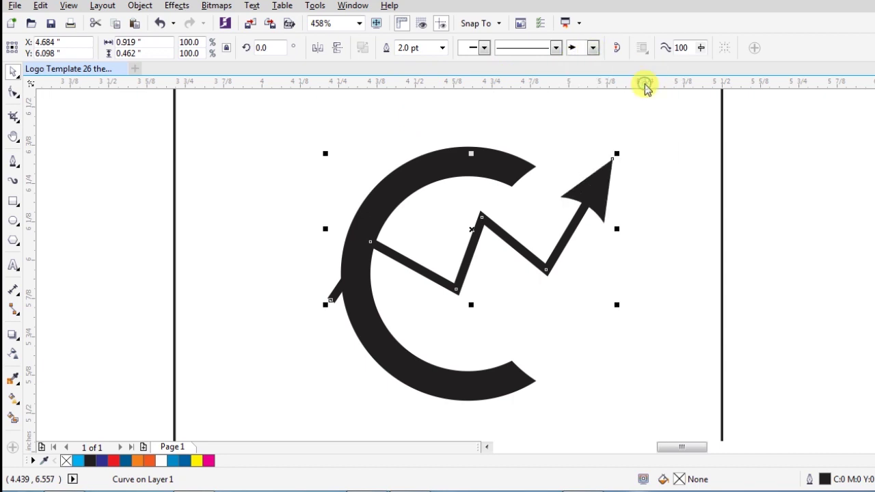
# - Try a thicker outline width on the zigzag arrow and undo it
pyautogui.click(487, 50)
pyautogui.click(443, 49)
pyautogui.click(437, 117)
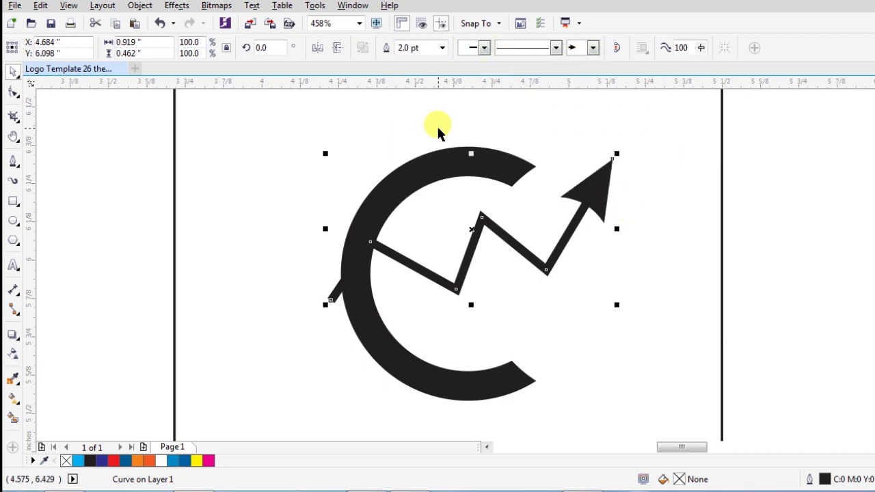
pyautogui.click(442, 48)
pyautogui.click(439, 153)
pyautogui.hotkey('ctrl', 'z')
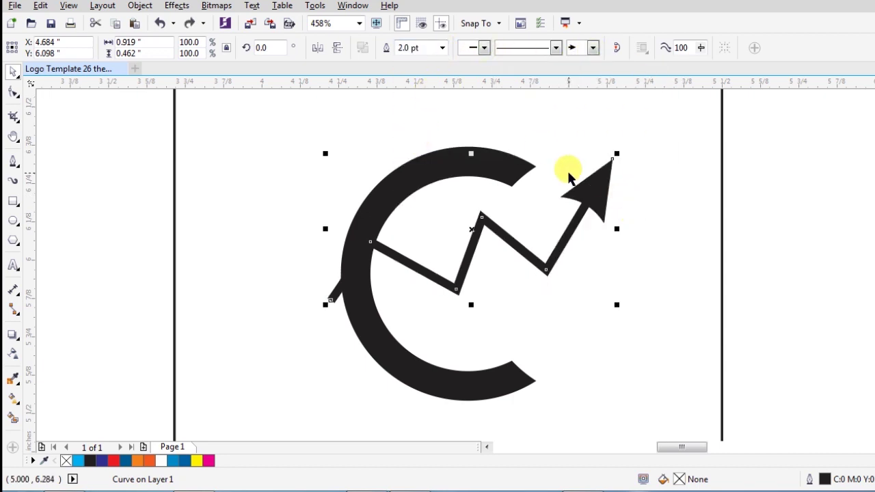
# - Set the zigzag arrow's outline width to 3 pt
pyautogui.click(442, 48)
pyautogui.click(414, 133)
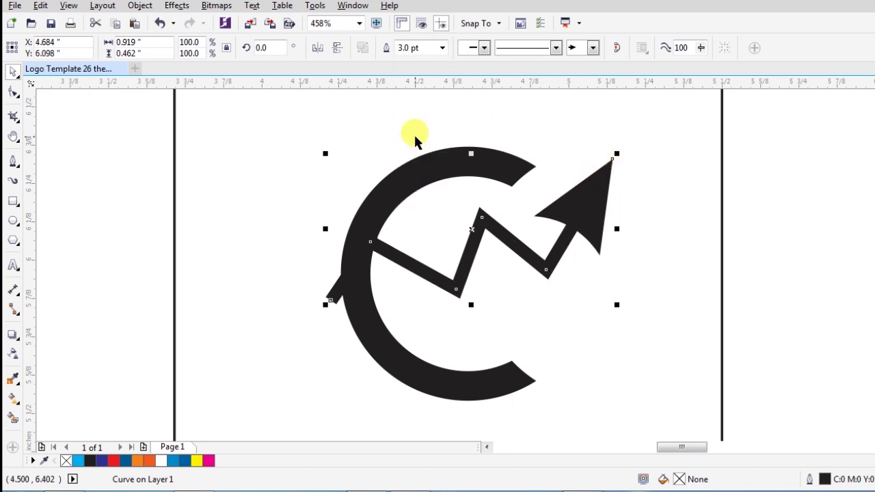
pyautogui.hotkey('ctrl', 'z')
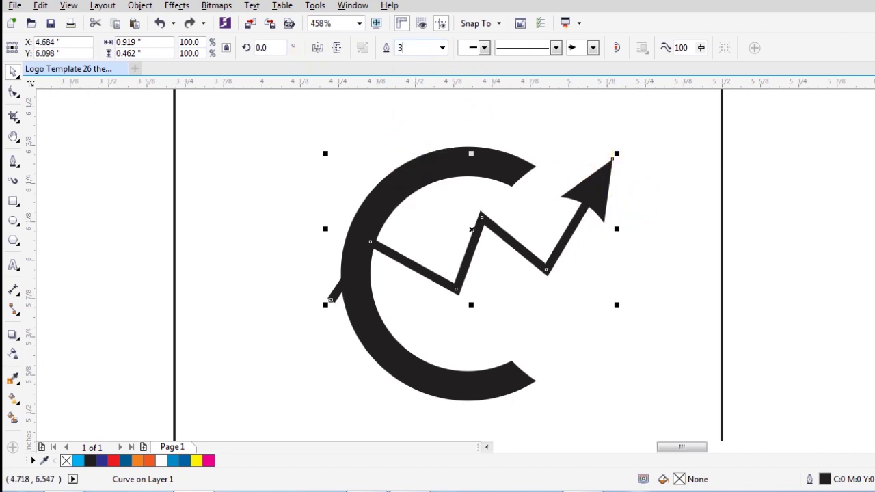
pyautogui.write('3')
pyautogui.press('Return')
pyautogui.click(641, 220)
# - Draw a small rectangle across the zigzag's shaft just below the arrowhead and adjust its placement
pyautogui.press('F6')
pyautogui.moveTo(557, 226); pyautogui.dragTo(585, 257)
pyautogui.press('space')
pyautogui.click(584, 226)
pyautogui.moveTo(569, 220); pyautogui.dragTo(596, 230)
pyautogui.hotkey('ctrl', 'z')
pyautogui.press('space')
pyautogui.click(572, 249)
pyautogui.click(583, 255)
pyautogui.moveTo(571, 251); pyautogui.dragTo(569, 245)
# - Cut the zigzag shaft apart from the arrowhead using the small rectangle
pyautogui.keyDown('shift'); pyautogui.click(531, 255); pyautogui.keyUp('shift')
pyautogui.click(500, 50)
pyautogui.click(503, 48)
pyautogui.click(508, 130)
# - Thicken the zigzag shaft with a 3 pt outline, convert that outline to an object and weld it to the shaft
pyautogui.click(562, 248)
pyautogui.click(442, 47)
pyautogui.click(436, 125)
pyautogui.click(443, 47)
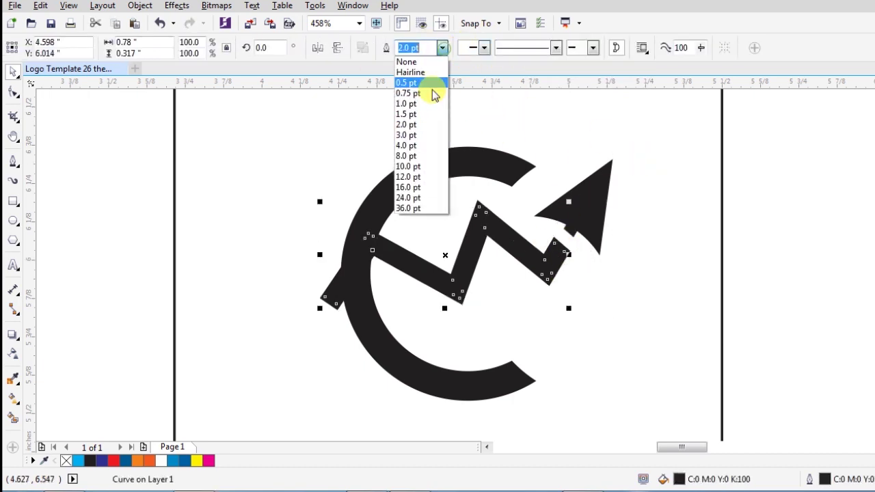
pyautogui.click(423, 147)
pyautogui.click(443, 48)
pyautogui.click(418, 134)
pyautogui.hotkey('ctrl', 'shift', 'q')
pyautogui.moveTo(263, 161); pyautogui.dragTo(596, 370)
pyautogui.click(392, 51)
# - Reshape the end of the zigzag shaft so it joins the arrowhead
pyautogui.press('F10')
pyautogui.moveTo(544, 226); pyautogui.dragTo(585, 231)
pyautogui.press('space')
pyautogui.click(641, 217)
# - Group the zigzag shaft with the arrowhead and move the group slightly down
pyautogui.click(526, 239)
pyautogui.keyDown('shift'); pyautogui.click(597, 194); pyautogui.keyUp('shift')
pyautogui.hotkey('ctrl', 'g')
pyautogui.moveTo(597, 195)
pyautogui.mouseDown()
pyautogui.moveTo(584, 199)
pyautogui.moveTo(594, 207)
pyautogui.mouseUp()
pyautogui.press('F6')
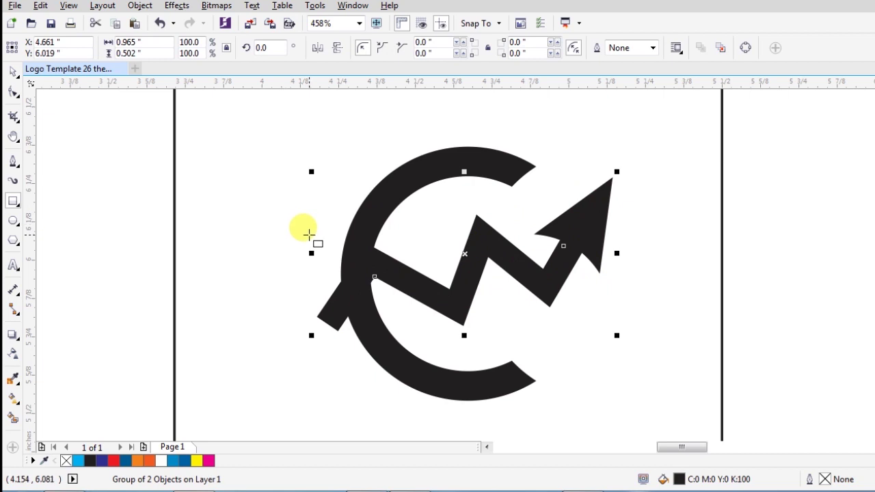
pyautogui.press('space')
# - Trim the zigzag arrow with a copy of the C shifted slightly to the right
pyautogui.click(392, 182)
pyautogui.moveTo(391, 182); pyautogui.dragTo(405, 182)
pyautogui.rightClick(405, 181)
pyautogui.keyDown('shift'); pyautogui.click(492, 240); pyautogui.keyUp('shift')
pyautogui.click(491, 50)
pyautogui.click(571, 128)
# - Ungroup and break apart the trimmed arrow, and delete the leftover tail outside the C's left side
pyautogui.click(325, 307)
pyautogui.click(440, 49)
pyautogui.moveTo(287, 179); pyautogui.dragTo(355, 341)
pyautogui.click(335, 327)
pyautogui.click(363, 49)
pyautogui.moveTo(276, 140)
pyautogui.mouseDown()
pyautogui.moveTo(365, 297)
pyautogui.moveTo(368, 342)
pyautogui.mouseUp()
pyautogui.press('Delete')
# - Regroup the arrow pieces and fit them to the C by moving them slightly left and scaling them down slightly
pyautogui.moveTo(663, 149); pyautogui.dragTo(366, 341)
pyautogui.hotkey('ctrl', 'g')
pyautogui.moveTo(595, 204); pyautogui.dragTo(586, 204)
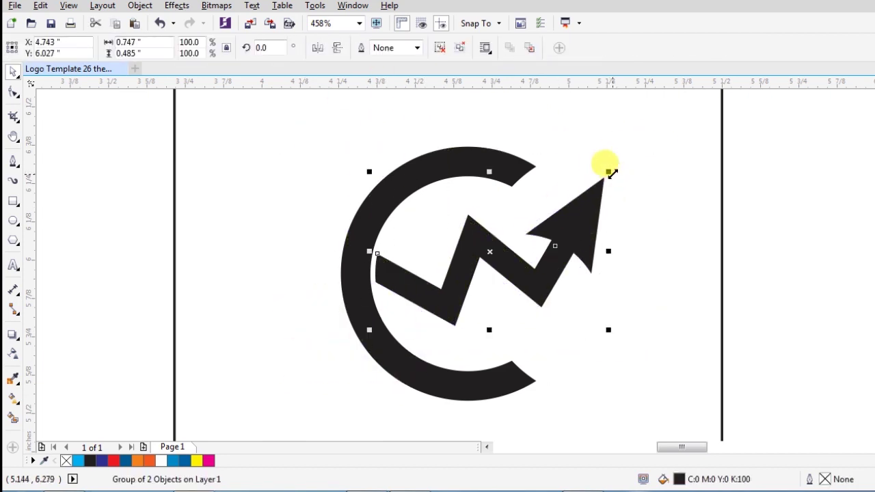
pyautogui.moveTo(609, 172); pyautogui.dragTo(597, 178)
# - Try palette colors on the C and on its zigzag arrow, and undo both
pyautogui.click(497, 164)
pyautogui.click(874, 265)
pyautogui.moveTo(623, 152); pyautogui.dragTo(364, 341)
pyautogui.click(874, 243)
pyautogui.hotkey('ctrl', 'z')
pyautogui.hotkey('ctrl', 'z')
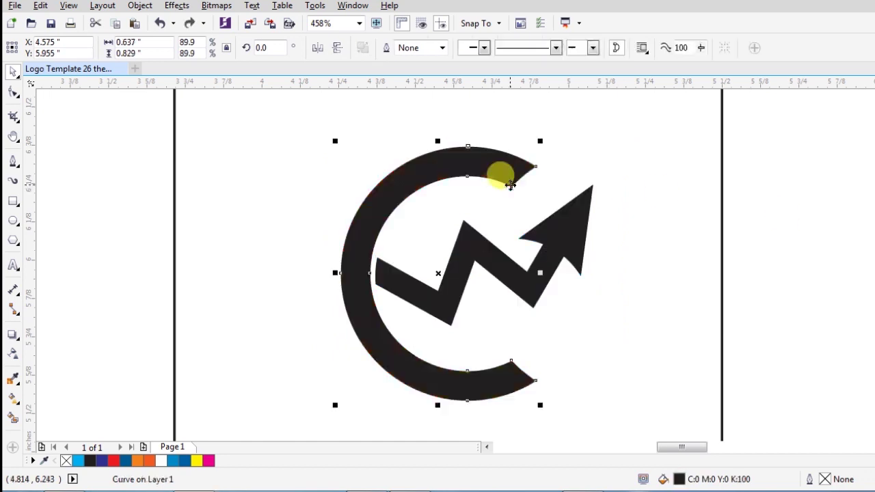
# - Try another palette color on the zigzag arrow and undo it
pyautogui.click(604, 168)
pyautogui.click(581, 218)
pyautogui.click(874, 273)
pyautogui.hotkey('ctrl', 'z')
# - Fill the zigzag arrow with 50% black and the C with a darker gray
pyautogui.press('h')
pyautogui.moveTo(649, 225); pyautogui.dragTo(580, 224)
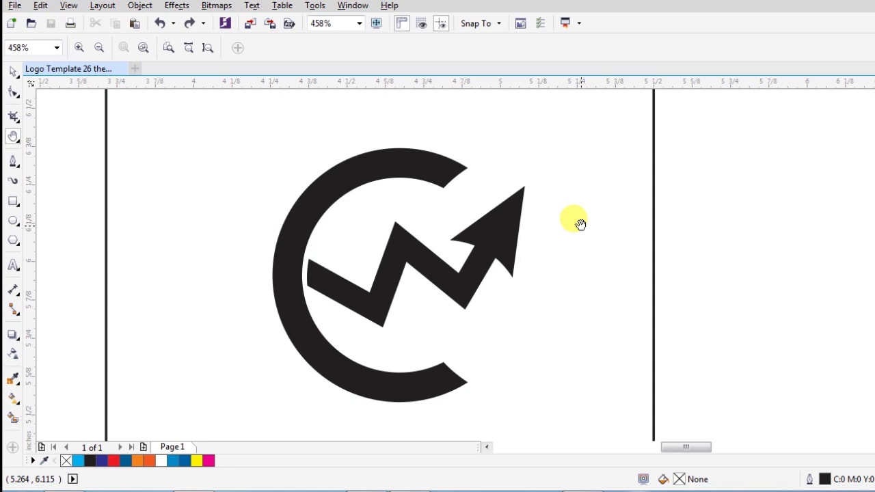
pyautogui.moveTo(629, 254); pyautogui.dragTo(439, 231)
pyautogui.press('space')
pyautogui.click(307, 202)
pyautogui.click(874, 162)
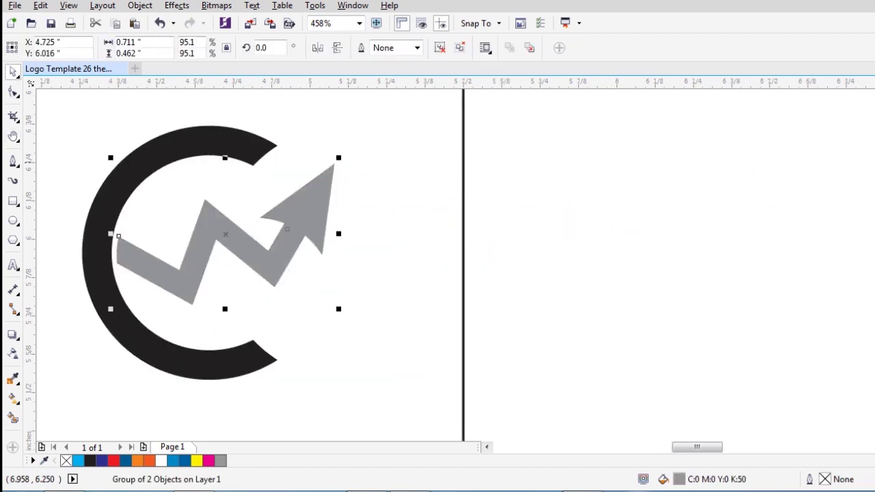
pyautogui.click(267, 156)
pyautogui.click(390, 172)
# - Add a capital letter D as artistic text in the grid cell beside the C logo
pyautogui.press('h')
pyautogui.moveTo(390, 183); pyautogui.dragTo(683, 269)
pyautogui.moveTo(869, 243); pyautogui.dragTo(689, 237)
pyautogui.press('F3')
pyautogui.press('z')
pyautogui.moveTo(467, 167); pyautogui.dragTo(678, 304)
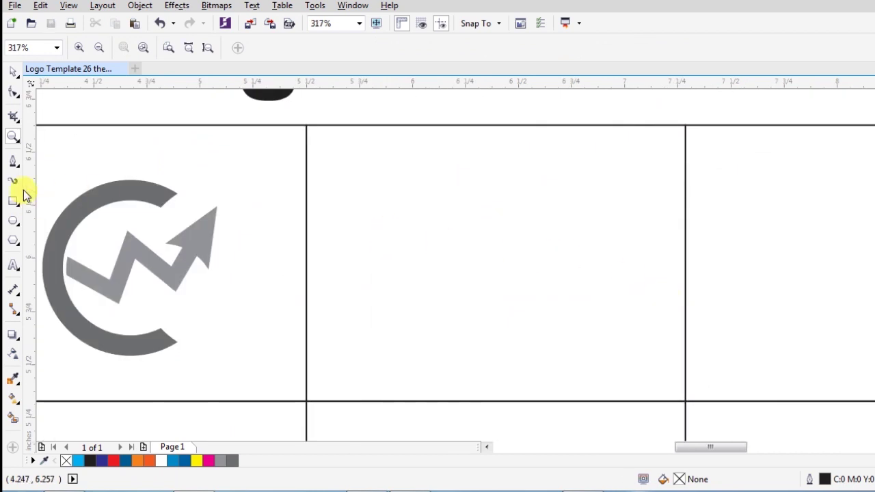
pyautogui.click(13, 265)
pyautogui.click(465, 242)
pyautogui.write('d')
pyautogui.hotkey('shift', 'F3')
# - Group the C with its zigzag arrow
pyautogui.press('F2')
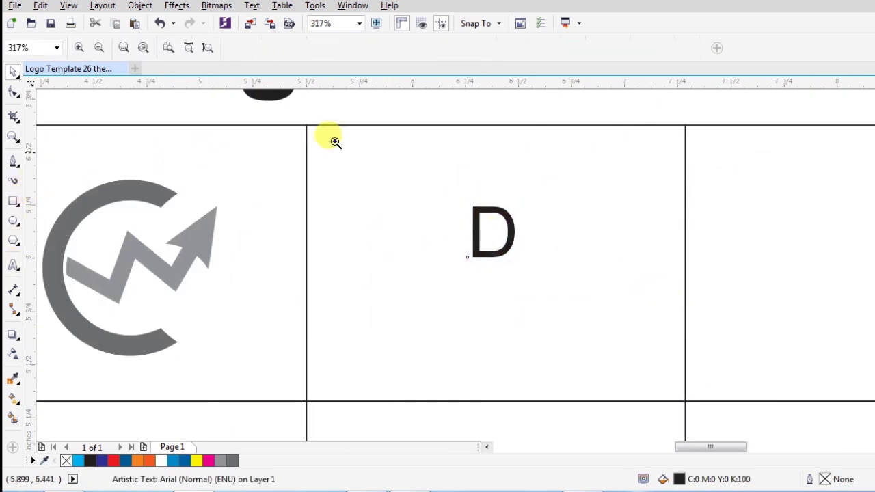
pyautogui.moveTo(333, 134); pyautogui.dragTo(677, 398)
pyautogui.scroll(-1, 605, 334)
pyautogui.press('space')
pyautogui.moveTo(205, 237); pyautogui.dragTo(399, 386)
pyautogui.hotkey('ctrl', 'g')
pyautogui.keyDown('shift'); pyautogui.click(368, 212); pyautogui.keyUp('shift')
pyautogui.press('z')
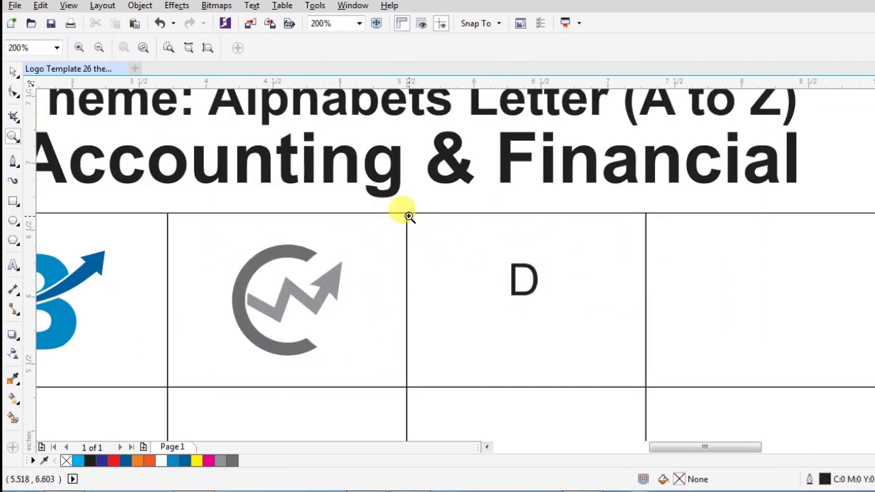
pyautogui.moveTo(404, 211); pyautogui.dragTo(652, 388)
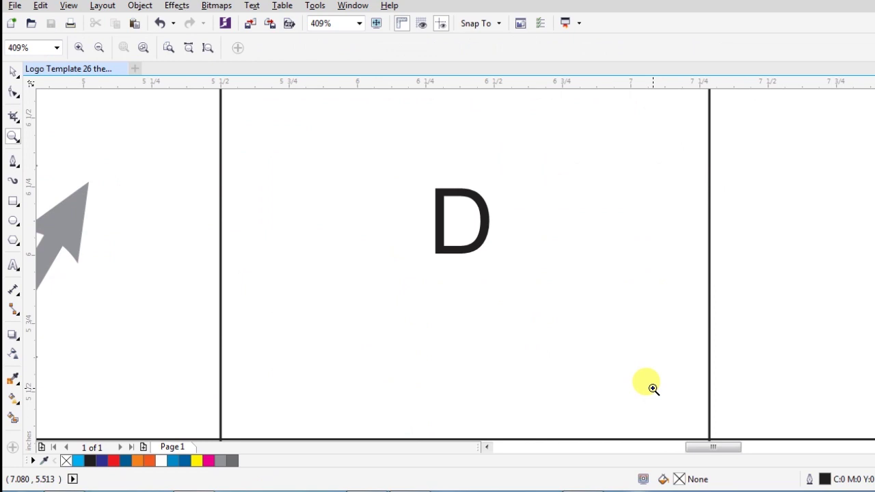
pyautogui.press('h')
pyautogui.moveTo(422, 237); pyautogui.dragTo(820, 267)
pyautogui.moveTo(274, 287); pyautogui.dragTo(240, 300)
pyautogui.moveTo(699, 303); pyautogui.dragTo(267, 297)
pyautogui.moveTo(366, 300); pyautogui.dragTo(852, 295)
pyautogui.moveTo(130, 301); pyautogui.dragTo(457, 303)
pyautogui.scroll(-2, 457, 303)
pyautogui.press('z')
pyautogui.moveTo(455, 250); pyautogui.dragTo(608, 337)
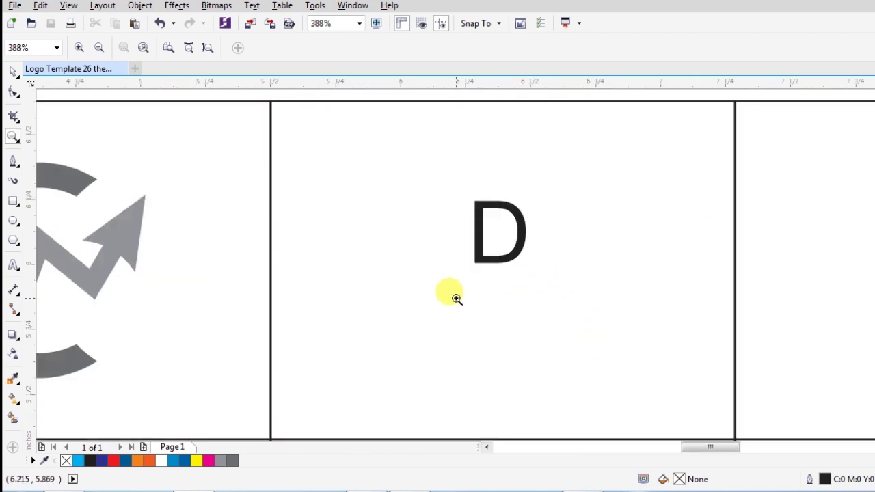
pyautogui.press('h')
pyautogui.moveTo(496, 221); pyautogui.dragTo(477, 219)
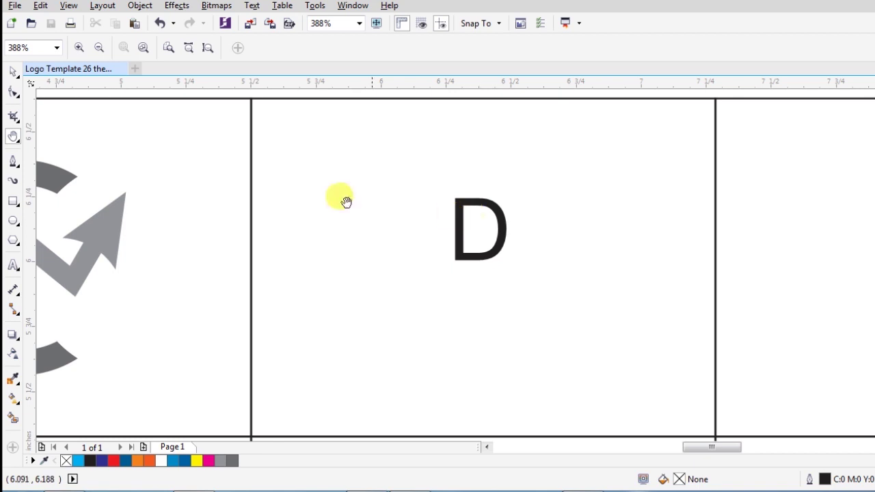
# - Enlarge the letter D to about 49 pt and position it near the middle of its cell
pyautogui.press('z')
pyautogui.moveTo(284, 169); pyautogui.dragTo(771, 338)
pyautogui.press('space')
pyautogui.click(441, 217)
pyautogui.moveTo(450, 180); pyautogui.dragTo(487, 136)
pyautogui.moveTo(463, 198); pyautogui.dragTo(458, 239)
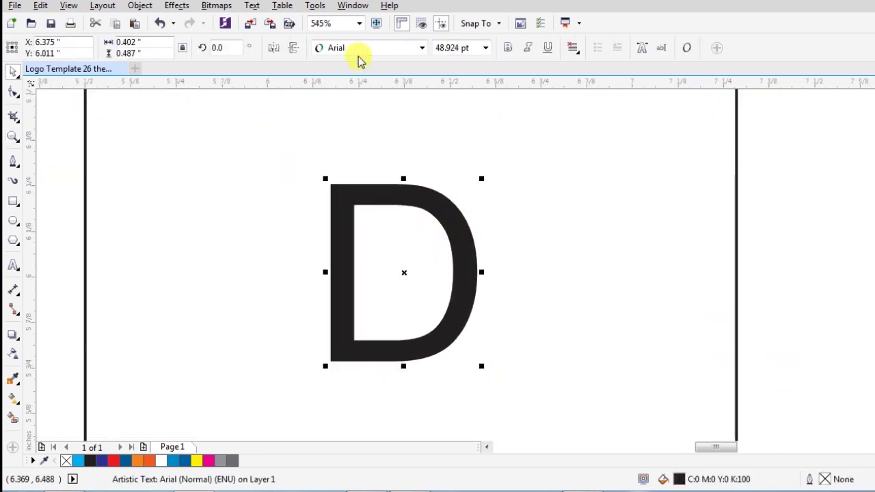
# - Change the letter D to a heavier font
pyautogui.click(422, 47)
pyautogui.click(392, 137)
pyautogui.click(444, 92)
# - Convert the letter D to curves and break it apart so its counter becomes a separate shape
pyautogui.click(430, 199)
pyautogui.hotkey('ctrl', 'q')
pyautogui.hotkey('ctrl', 'k')
pyautogui.click(390, 116)
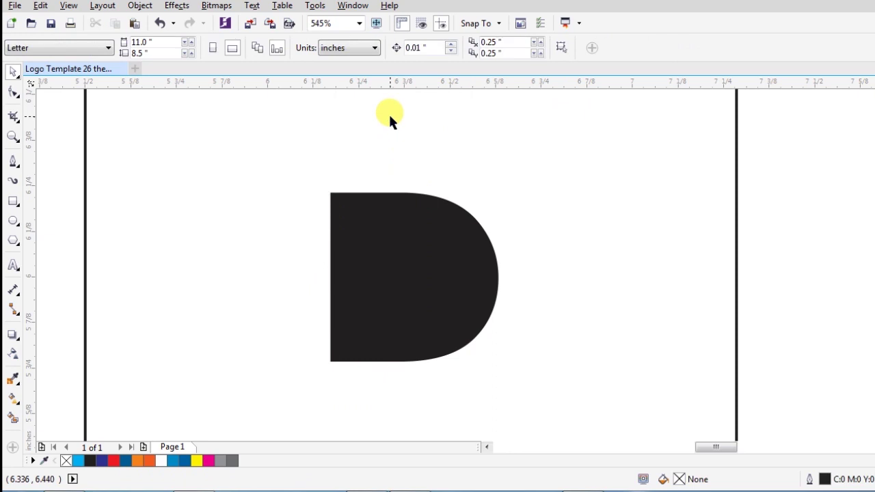
# - Draw a straight line, rotate it to 45 degrees, and stretch it diagonally across the D from upper left to lower right
pyautogui.press('F5')
pyautogui.click(539, 176)
pyautogui.keyDown('ctrl'); pyautogui.click(529, 401); pyautogui.keyUp('ctrl')
pyautogui.press('space')
pyautogui.click(539, 263)
pyautogui.moveTo(536, 169); pyautogui.dragTo(461, 210)
pyautogui.moveTo(540, 286); pyautogui.dragTo(400, 258)
pyautogui.moveTo(483, 344); pyautogui.dragTo(529, 390)
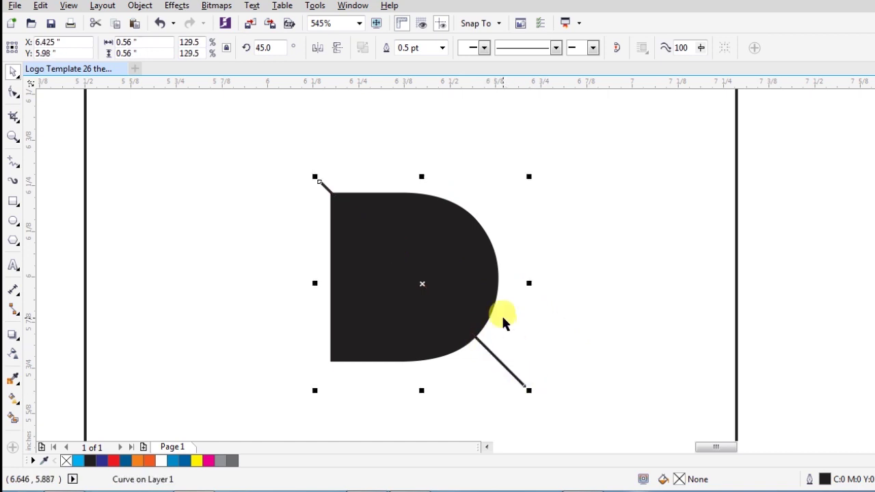
# - Trim the D along the diagonal line and delete the line
pyautogui.keyDown('shift'); pyautogui.click(470, 235); pyautogui.keyUp('shift')
pyautogui.click(483, 49)
pyautogui.click(496, 139)
pyautogui.click(423, 272)
pyautogui.press('Delete')
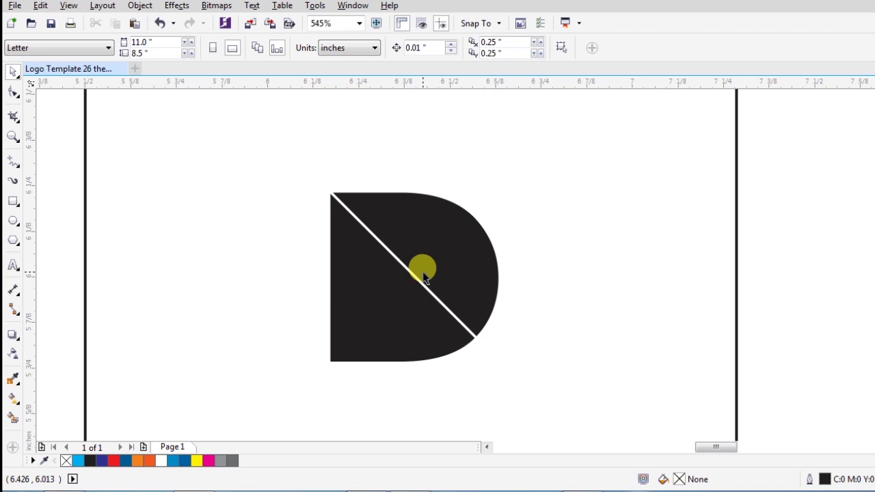
# - Break the cut D apart into two pieces, test moving the upper piece, and undo the move
pyautogui.click(447, 234)
pyautogui.click(365, 47)
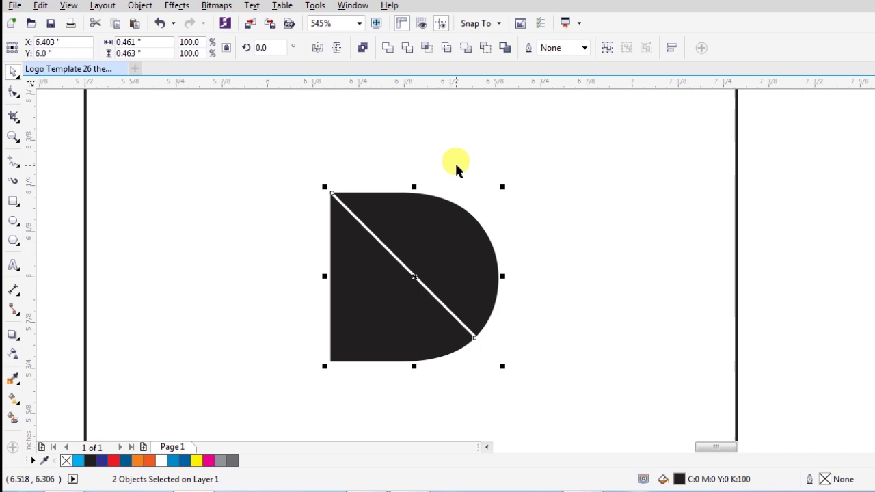
pyautogui.click(456, 165)
pyautogui.moveTo(441, 221); pyautogui.dragTo(466, 217)
pyautogui.hotkey('ctrl', 'z')
pyautogui.click(457, 184)
# - Try moving the upper-right half of the D once more and undo it
pyautogui.scroll(-2, 457, 184)
pyautogui.press('h')
pyautogui.press('z')
pyautogui.moveTo(352, 146); pyautogui.dragTo(504, 260)
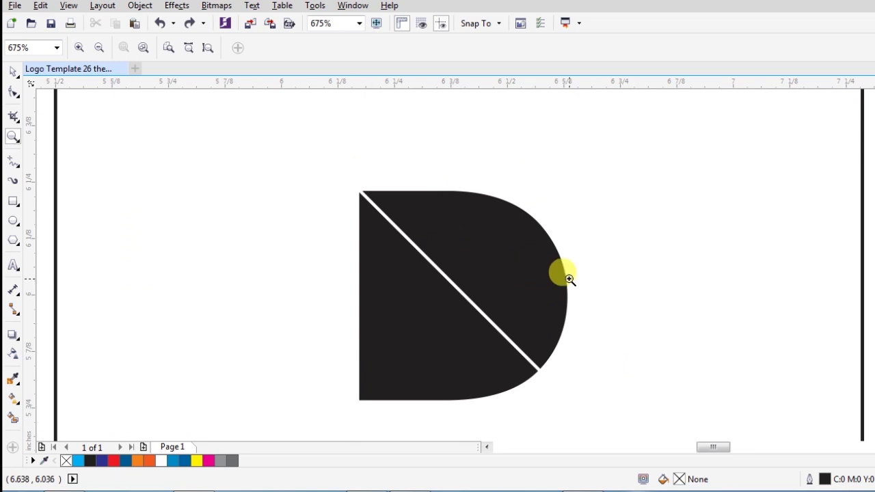
pyautogui.press('space')
pyautogui.moveTo(462, 211); pyautogui.dragTo(491, 193)
pyautogui.hotkey('ctrl', 'z')
pyautogui.click(470, 151)
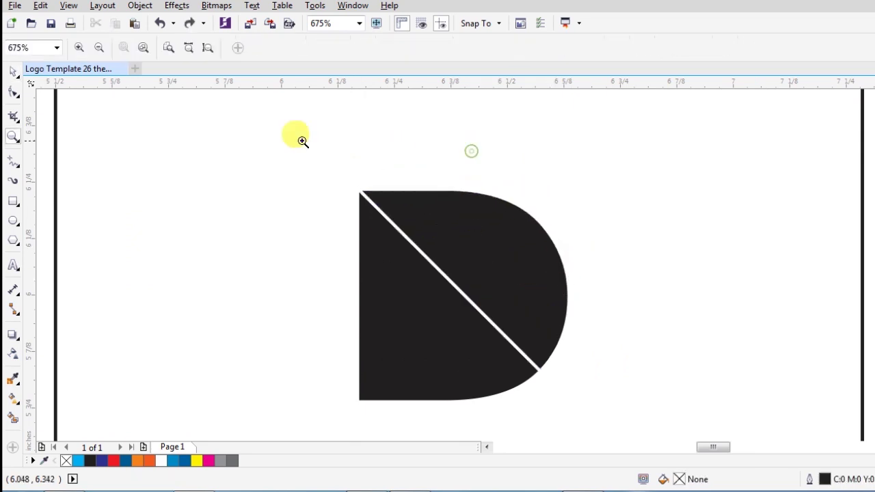
# - Undo the diagonal split of the D and delete the diagonal line
pyautogui.press('z')
pyautogui.moveTo(299, 141); pyautogui.dragTo(629, 423)
pyautogui.press('h')
pyautogui.moveTo(575, 276)
pyautogui.mouseDown()
pyautogui.moveTo(580, 258)
pyautogui.moveTo(584, 264)
pyautogui.mouseUp()
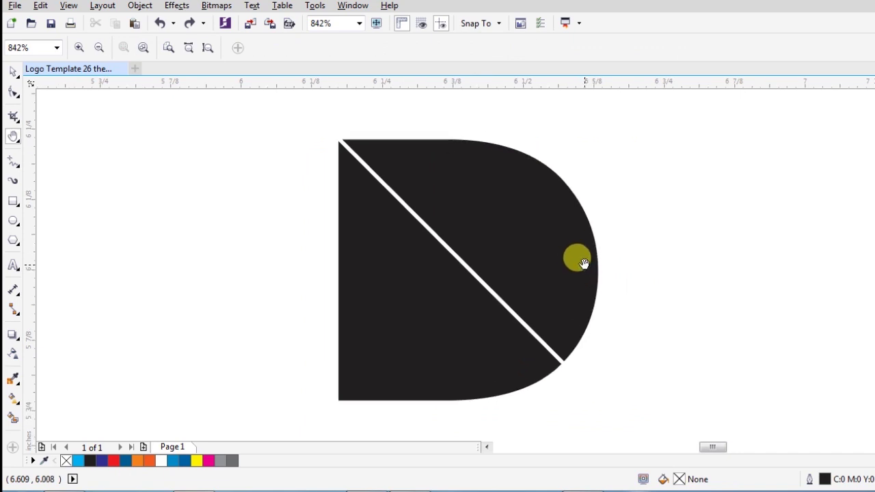
pyautogui.press('space')
pyautogui.click(514, 212)
pyautogui.click(613, 168)
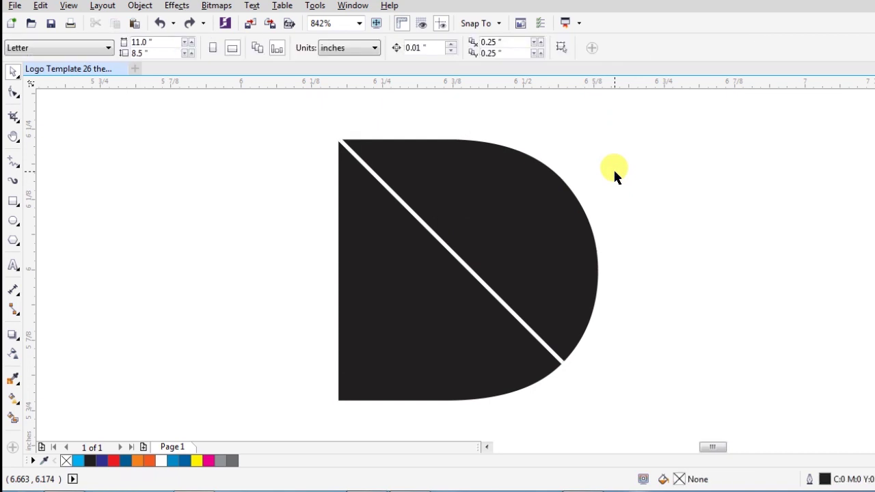
pyautogui.hotkey('ctrl', 'z')
pyautogui.hotkey('ctrl', 'z')
pyautogui.hotkey('ctrl', 'z')
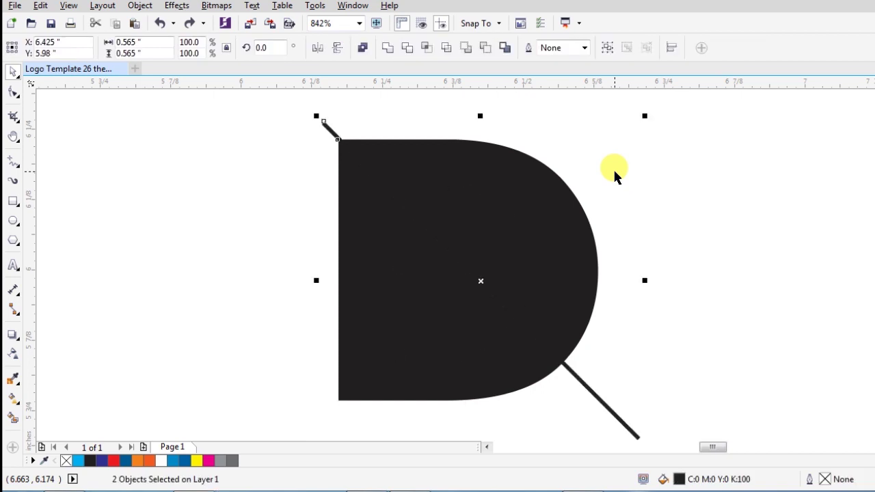
pyautogui.press('Delete')
# - Draw a square beside the D and turn it into a triangular arrowhead
pyautogui.press('F6')
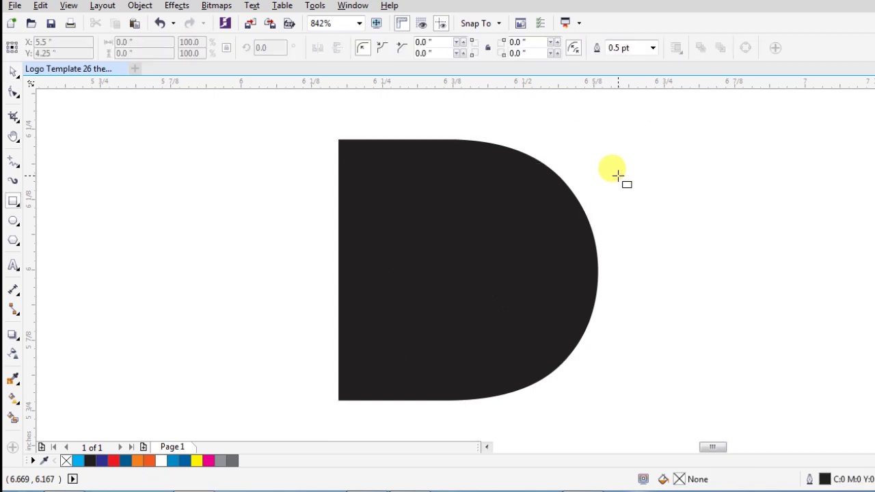
pyautogui.moveTo(651, 177)
pyautogui.mouseDown()
pyautogui.moveTo(735, 246)
pyautogui.moveTo(739, 261)
pyautogui.mouseUp()
pyautogui.press('space')
pyautogui.click(692, 221)
pyautogui.moveTo(744, 171)
pyautogui.mouseDown()
pyautogui.moveTo(757, 217)
pyautogui.moveTo(602, 303)
pyautogui.mouseUp()
pyautogui.press('F6')
pyautogui.press('space')
pyautogui.keyDown('shift'); pyautogui.click(725, 186); pyautogui.keyUp('shift')
pyautogui.click(487, 50)
pyautogui.click(704, 168)
pyautogui.moveTo(750, 152); pyautogui.dragTo(754, 209)
pyautogui.press('space')
pyautogui.press('space')
pyautogui.moveTo(720, 173); pyautogui.dragTo(619, 150)
pyautogui.hotkey('ctrl', 'z')
pyautogui.hotkey('ctrl', 'z')
# - Draw a narrow rectangular shaft below the arrowhead and stretch the arrowhead slightly taller
pyautogui.press('F6')
pyautogui.moveTo(679, 201); pyautogui.dragTo(712, 391)
pyautogui.press('space')
pyautogui.click(720, 165)
pyautogui.click(709, 173)
pyautogui.moveTo(695, 154); pyautogui.dragTo(695, 128)
# - Rotate the arrowhead and shaft 45 degrees toward the upper right and weld them into one arrow
pyautogui.keyDown('shift'); pyautogui.click(713, 230); pyautogui.keyUp('shift')
pyautogui.click(712, 230)
pyautogui.moveTo(750, 128); pyautogui.dragTo(781, 222)
pyautogui.click(742, 224)
pyautogui.click(388, 47)
# - Place the arrow over the D and give it a white fill with no outline
pyautogui.moveTo(742, 178); pyautogui.dragTo(470, 232)
pyautogui.moveTo(519, 218)
pyautogui.mouseDown()
pyautogui.moveTo(586, 151)
pyautogui.moveTo(519, 229)
pyautogui.mouseUp()
pyautogui.click(874, 215)
pyautogui.rightClick(874, 89)
# - Enlarge the arrow to about 0.5 inch across and center it horizontally and vertically on the D
pyautogui.moveTo(551, 190); pyautogui.dragTo(616, 115)
pyautogui.keyDown('shift'); pyautogui.click(567, 297); pyautogui.keyUp('shift')
pyautogui.press('c')
pyautogui.press('e')
# - Shift the arrow slightly toward the upper right of the D
pyautogui.click(625, 278)
pyautogui.moveTo(486, 255); pyautogui.dragTo(507, 261)
pyautogui.hotkey('ctrl', 'z')
pyautogui.moveTo(435, 295)
pyautogui.mouseDown()
pyautogui.moveTo(453, 278)
pyautogui.moveTo(445, 285)
pyautogui.mouseUp()
pyautogui.press('Escape')
pyautogui.click(422, 308)
# - Switch the drawing display to wireframe view to show the outlines of the D and the arrow
pyautogui.scroll(3, 363, 397)
pyautogui.moveTo(474, 227); pyautogui.dragTo(474, 223)
pyautogui.scroll(-2, 451, 301)
pyautogui.scroll(-1, 479, 305)
pyautogui.moveTo(543, 178); pyautogui.dragTo(490, 266)
pyautogui.press('F2')
pyautogui.moveTo(347, 129); pyautogui.dragTo(715, 391)
pyautogui.click(608, 204)
pyautogui.hotkey('shift', 'F9')
pyautogui.hotkey('shift', 'F9')
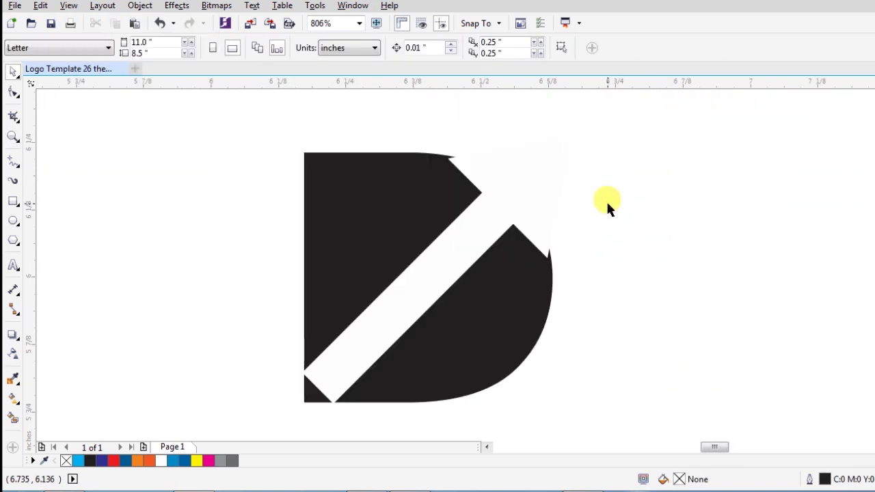
pyautogui.hotkey('shift', 'F9')
# - Try Smart Fill on the arrowhead and undo it
pyautogui.click(14, 417)
pyautogui.click(552, 171)
pyautogui.hotkey('ctrl', 'z')
pyautogui.press('space')
# - Show the D and the arrow as wireframe outlines and check where they overlap
pyautogui.click(571, 153)
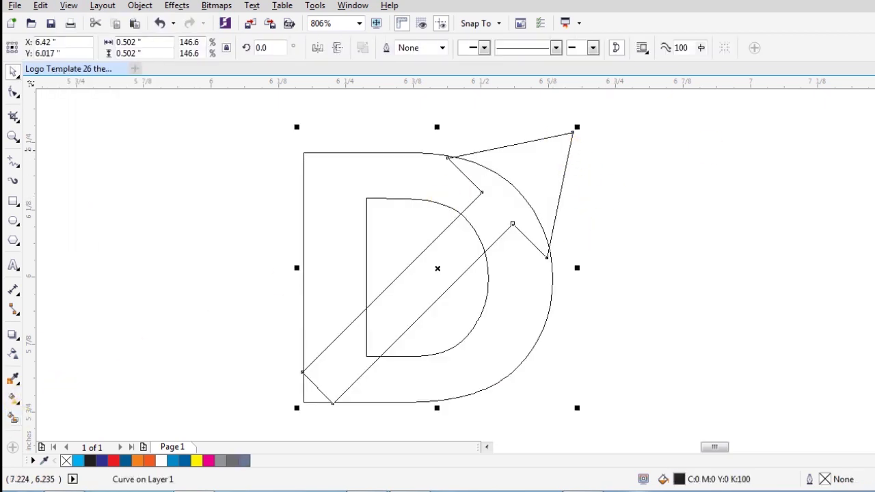
pyautogui.press('Escape')
pyautogui.click(513, 225)
pyautogui.press('Escape')
pyautogui.click(514, 226)
pyautogui.press('Escape')
pyautogui.click(536, 237)
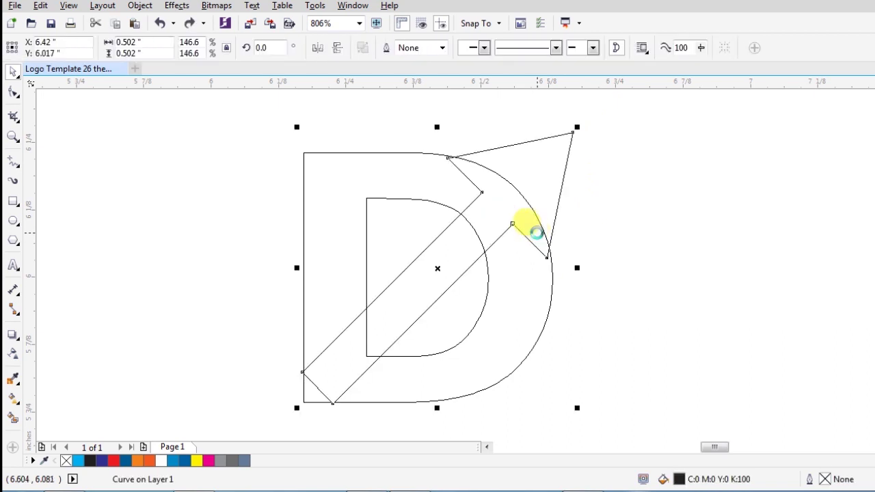
pyautogui.click(577, 231)
# - Enlarge the outer outline of the D about its center to about 0.482 × 0.485 inch
pyautogui.click(393, 153)
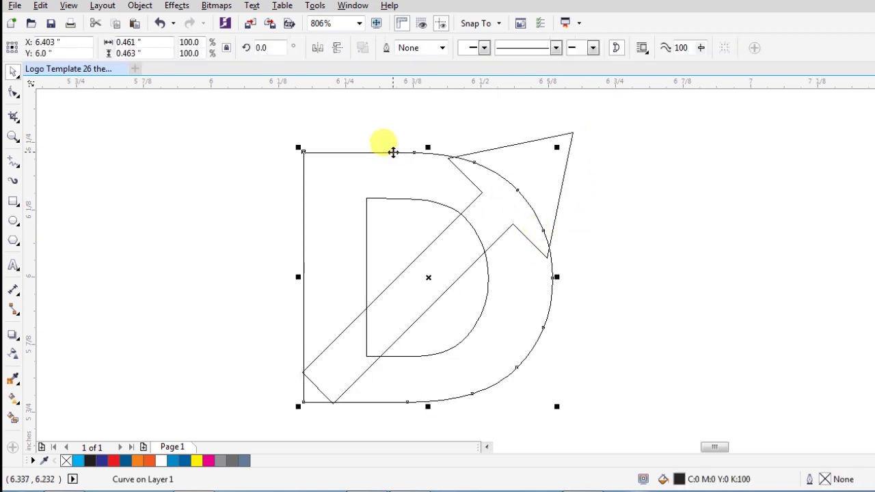
pyautogui.keyDown('shift'); pyautogui.click(496, 148); pyautogui.keyUp('shift')
pyautogui.press('Escape')
pyautogui.click(408, 150)
pyautogui.moveTo(558, 148); pyautogui.dragTo(563, 142)
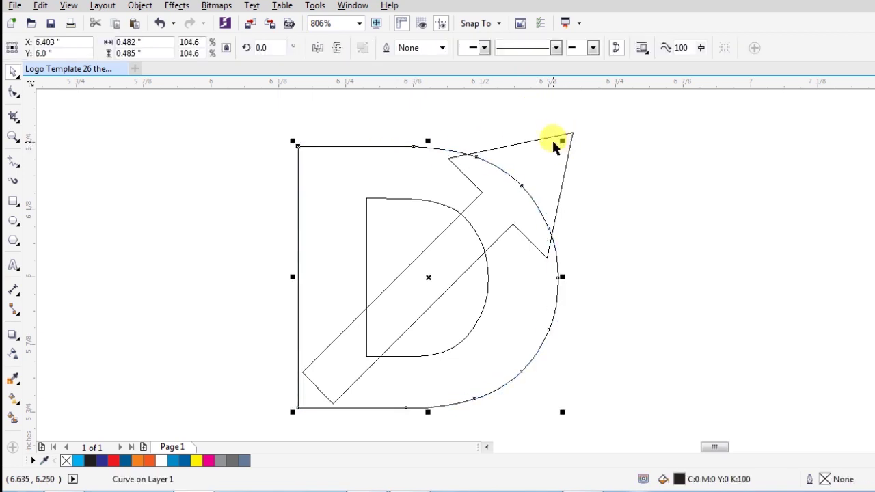
# - Trim the arrow with the enlarged D outline, and paste the cut arrowhead over the restored original D and arrow
pyautogui.keyDown('shift'); pyautogui.click(553, 139); pyautogui.keyUp('shift')
pyautogui.click(487, 48)
pyautogui.hotkey('ctrl', 'z')
pyautogui.press('Escape')
pyautogui.hotkey('ctrl', 'z')
pyautogui.press('Escape')
pyautogui.hotkey('ctrl', 'v')
pyautogui.press('Escape')
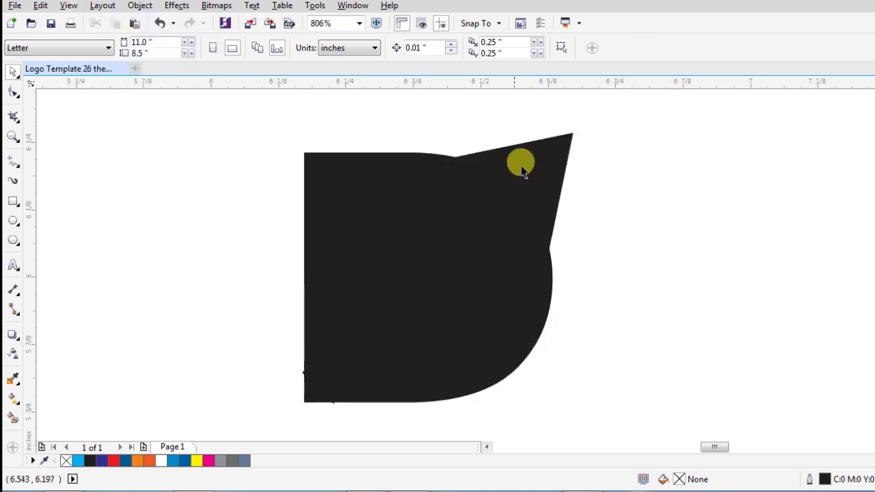
# - Fill the pasted arrowhead red and cut the arrow shape out of the D, splitting it into separate pieces
pyautogui.click(519, 180)
pyautogui.press('Tab')
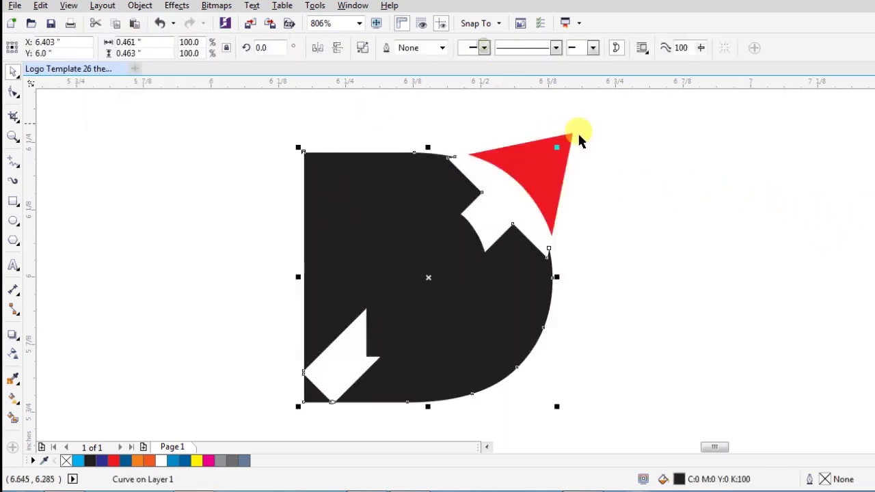
pyautogui.click(307, 377)
pyautogui.click(343, 130)
pyautogui.click(344, 130)
pyautogui.click(313, 395)
# - Fill the small lower-left corner piece with the arrowhead's red and the two large D pieces green
pyautogui.click(44, 461)
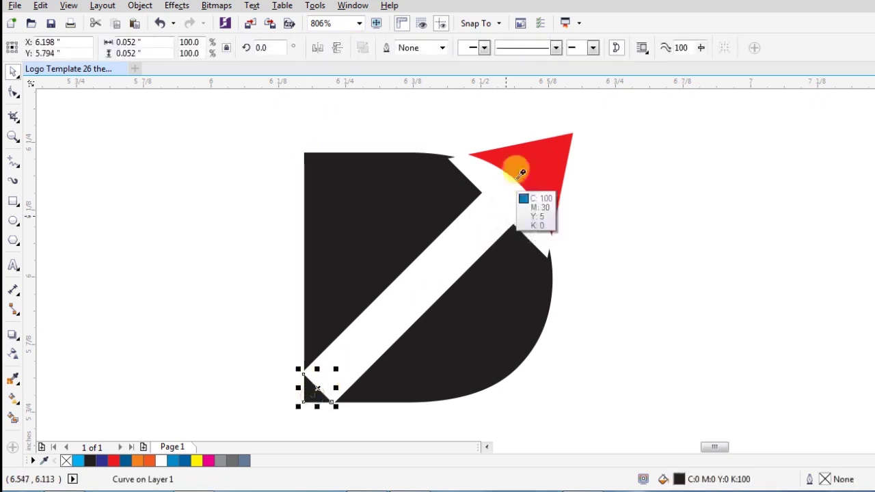
pyautogui.click(521, 172)
pyautogui.click(606, 171)
pyautogui.click(417, 197)
pyautogui.keyDown('shift'); pyautogui.click(525, 295); pyautogui.keyUp('shift')
pyautogui.click(874, 279)
pyautogui.click(874, 255)
pyautogui.click(662, 211)
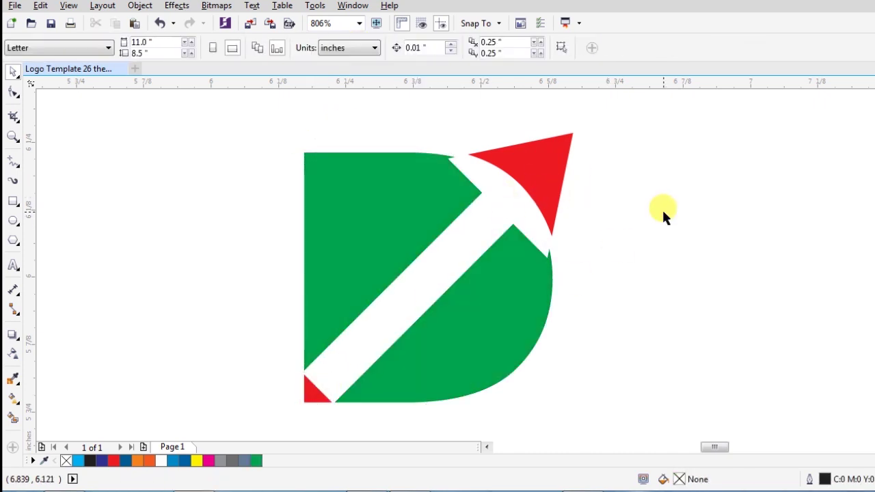
# - Undo the recoloring and the arrow-shaped cut in the D, and remove the full arrow
pyautogui.click(451, 188)
pyautogui.click(661, 216)
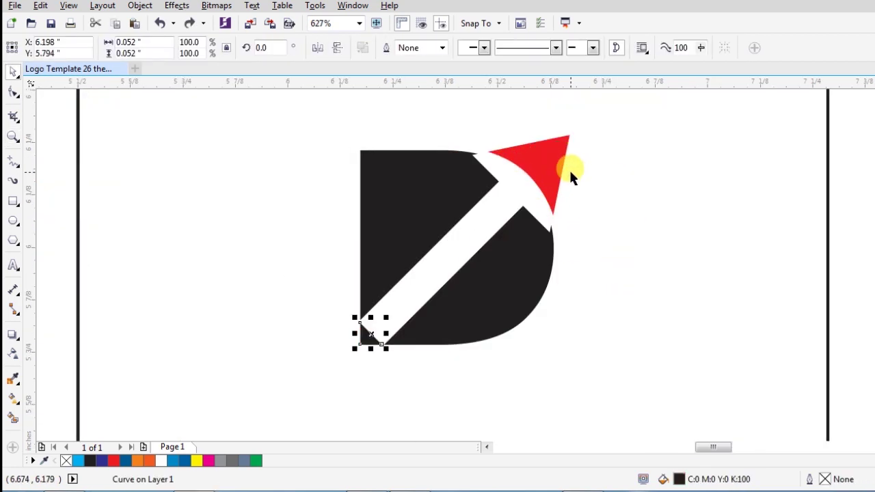
pyautogui.click(500, 183)
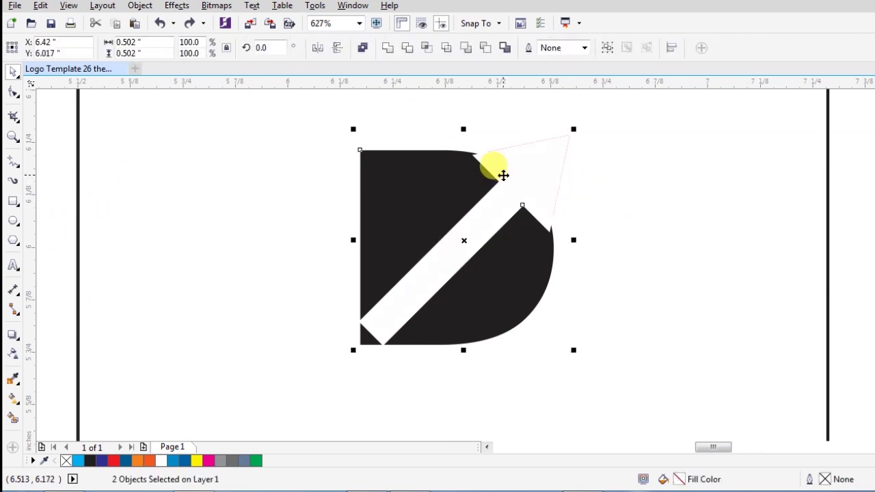
pyautogui.click(517, 175)
pyautogui.click(518, 175)
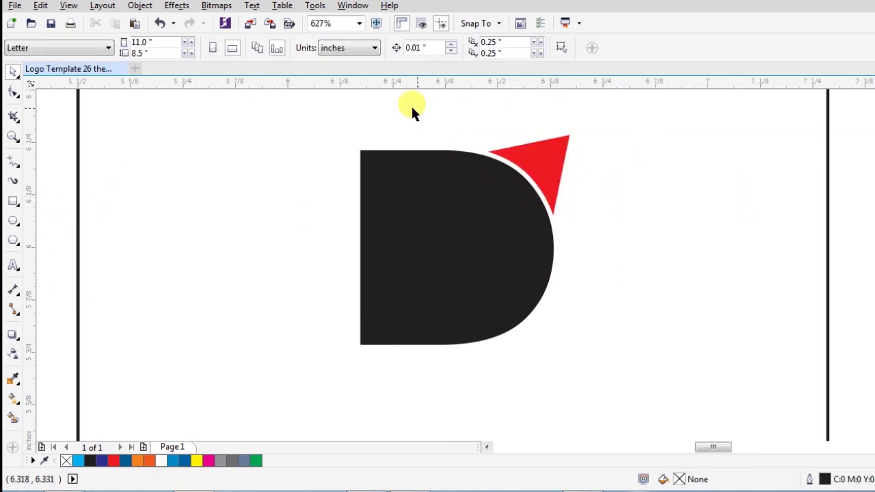
# - Fill the inner counter shape of the D white
pyautogui.click(516, 308)
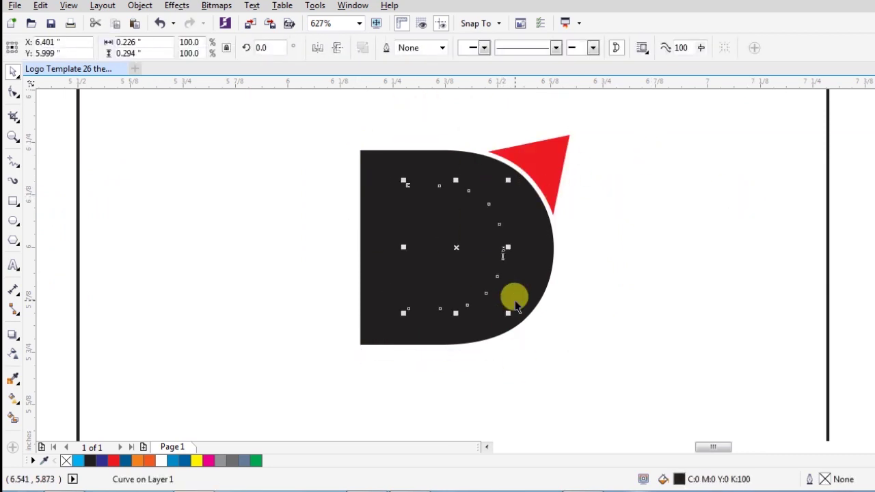
pyautogui.click(651, 234)
# - Place a copy of the red arrowhead over the D's lower-left corner, try trimming the D with it, and undo the trim
pyautogui.click(559, 140)
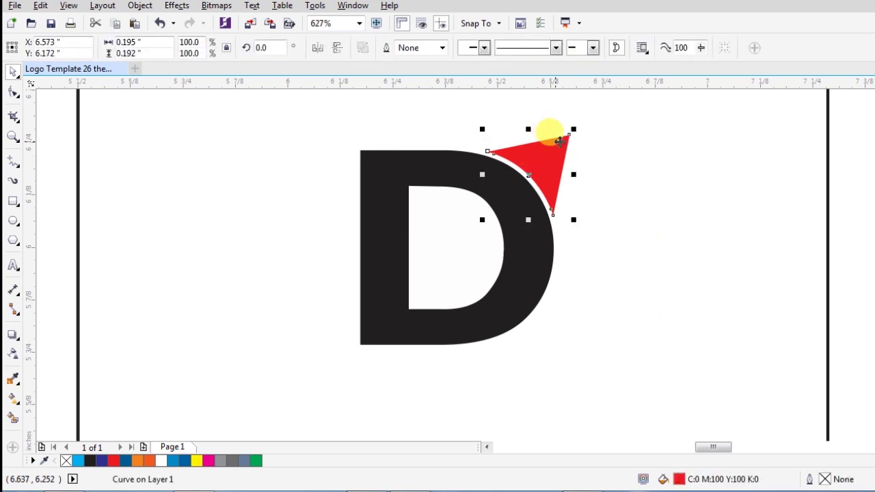
pyautogui.moveTo(572, 158); pyautogui.dragTo(362, 331)
pyautogui.keyDown('shift'); pyautogui.click(415, 177); pyautogui.keyUp('shift')
pyautogui.click(485, 48)
pyautogui.click(642, 168)
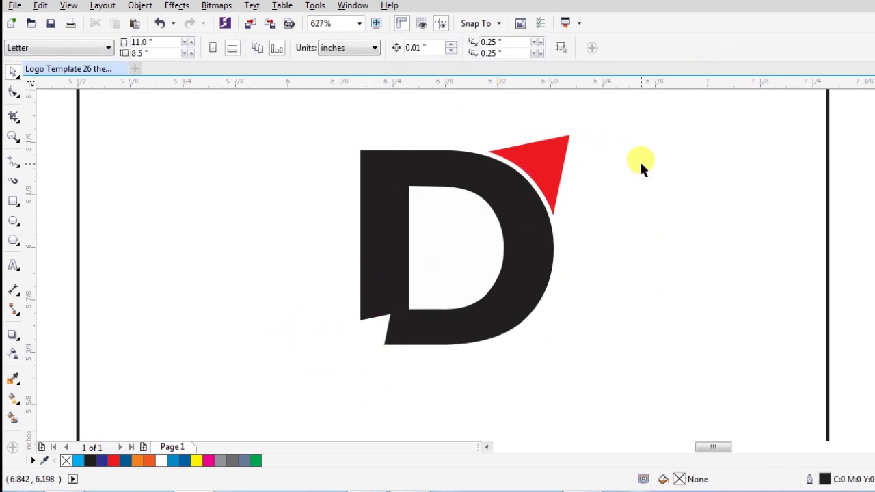
pyautogui.hotkey('ctrl', 'z')
# - Move the arrowhead copy so its tip meets the counter's lower-left corner and cut its shape out of the D
pyautogui.press('F2')
pyautogui.moveTo(230, 232); pyautogui.dragTo(510, 413)
pyautogui.moveTo(459, 295); pyautogui.dragTo(528, 275)
pyautogui.keyDown('shift'); pyautogui.click(481, 204); pyautogui.keyUp('shift')
pyautogui.click(483, 49)
pyautogui.click(579, 355)
pyautogui.scroll(-1, 580, 356)
pyautogui.click(538, 294)
pyautogui.press('F2')
# - Remove the leftover corner piece below the notch at the D's lower left
pyautogui.moveTo(812, 111); pyautogui.dragTo(418, 386)
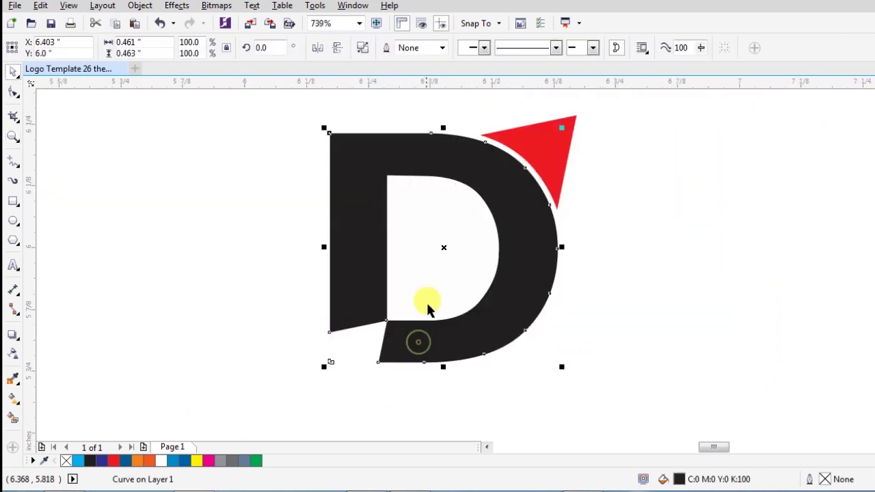
pyautogui.moveTo(313, 355); pyautogui.dragTo(352, 383)
pyautogui.click(393, 354)
pyautogui.press('F10')
pyautogui.press('space')
pyautogui.click(371, 391)
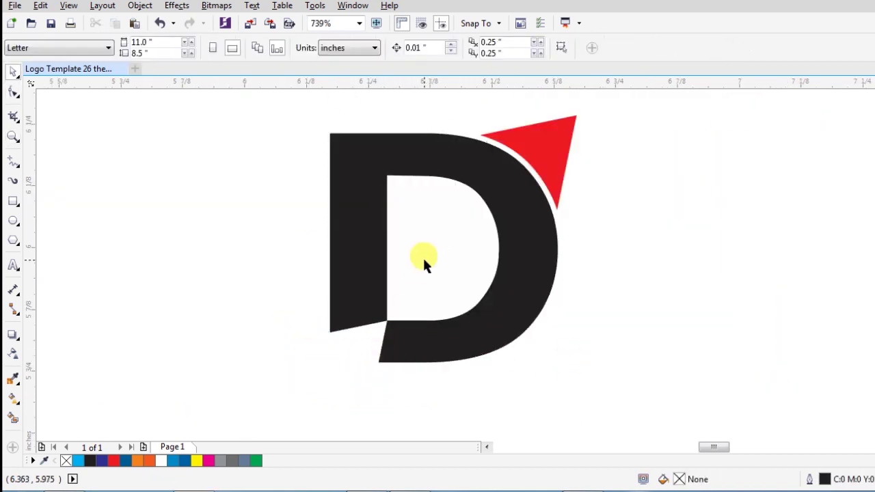
# - Try moving the red arrowhead slightly away from the D's curved edge and undo the move
pyautogui.press('h')
pyautogui.moveTo(610, 170); pyautogui.dragTo(525, 211)
pyautogui.press('space')
pyautogui.moveTo(471, 181); pyautogui.dragTo(475, 179)
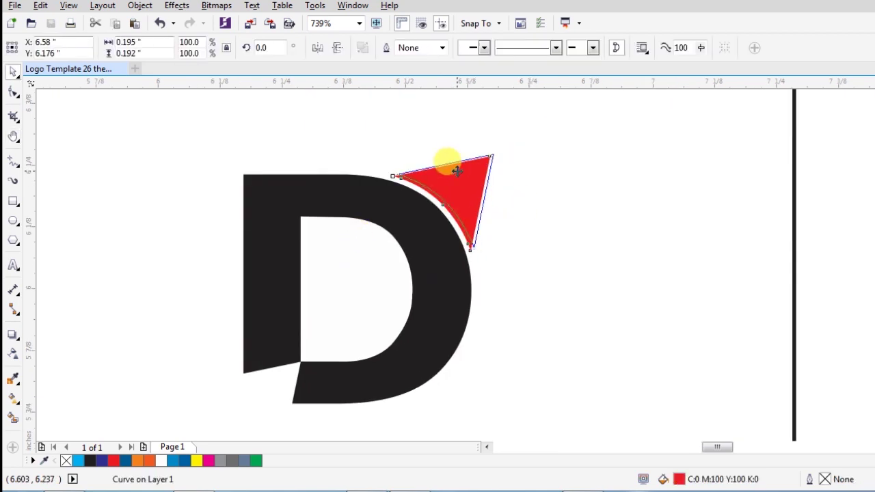
pyautogui.click(525, 181)
pyautogui.hotkey('ctrl', 'z')
pyautogui.press('F2')
pyautogui.moveTo(533, 124); pyautogui.dragTo(346, 254)
pyautogui.moveTo(552, 234); pyautogui.dragTo(559, 229)
pyautogui.scroll(-2, 558, 229)
pyautogui.click(609, 231)
pyautogui.scroll(-2, 610, 231)
pyautogui.press('F2')
pyautogui.scroll(4, 568, 231)
pyautogui.scroll(-3, 532, 239)
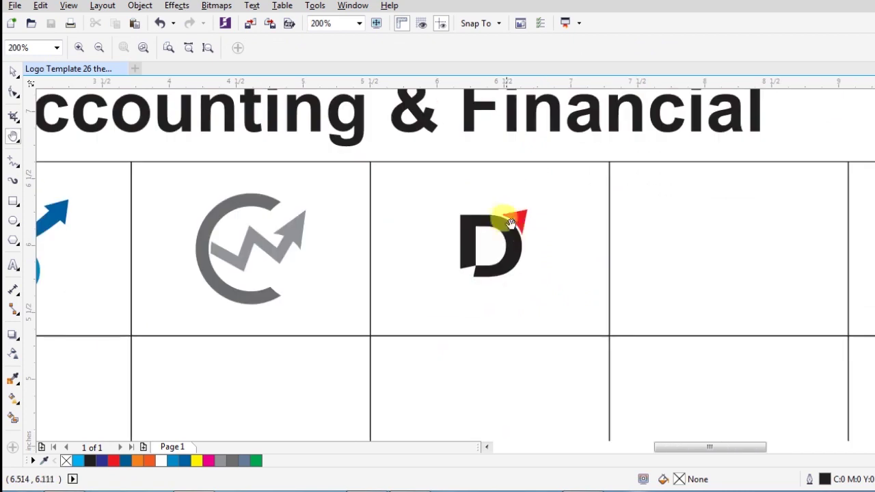
# - Enlarge the D logo together with its arrowhead and center it in its grid cell
pyautogui.press('space')
pyautogui.click(497, 228)
pyautogui.moveTo(67, 216); pyautogui.dragTo(69, 254)
pyautogui.moveTo(319, 263); pyautogui.dragTo(368, 282)
pyautogui.press('space')
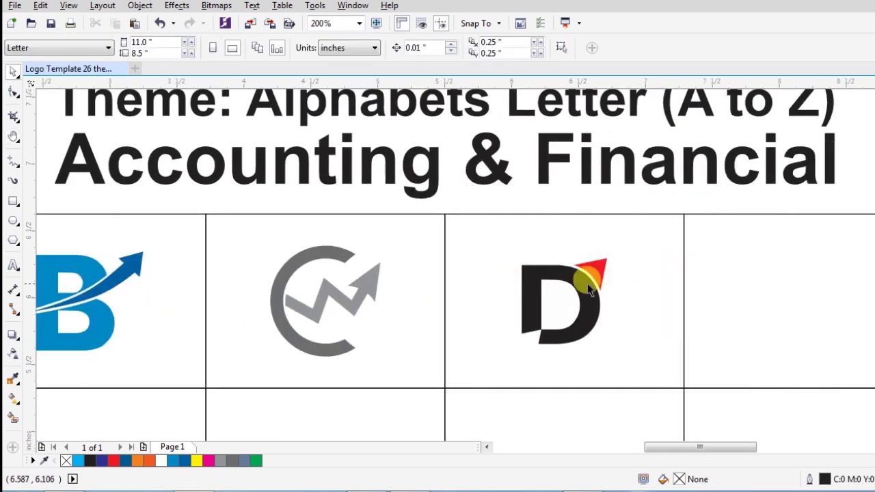
pyautogui.click(593, 290)
pyautogui.press('Right')
pyautogui.press('Right')
pyautogui.press('Right')
pyautogui.press('Right')
pyautogui.press('Right')
pyautogui.moveTo(611, 252); pyautogui.dragTo(202, 253)
# - Fill the D with the dark blue sampled from the arrow of the letter B logo
pyautogui.click(633, 270)
pyautogui.keyDown('ctrl'); pyautogui.click(597, 301); pyautogui.keyUp('ctrl')
pyautogui.click(44, 461)
pyautogui.click(130, 277)
pyautogui.click(631, 262)
# - Draw a horizontal rectangle about 0.513 × 0.137 inch in the empty cell after the D logo
pyautogui.press('h')
pyautogui.press('z')
pyautogui.moveTo(235, 177); pyautogui.dragTo(523, 397)
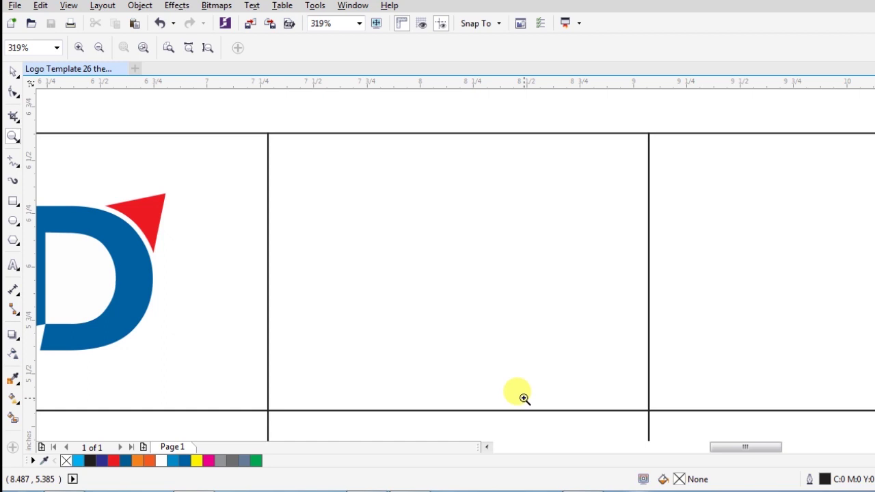
pyautogui.press('h')
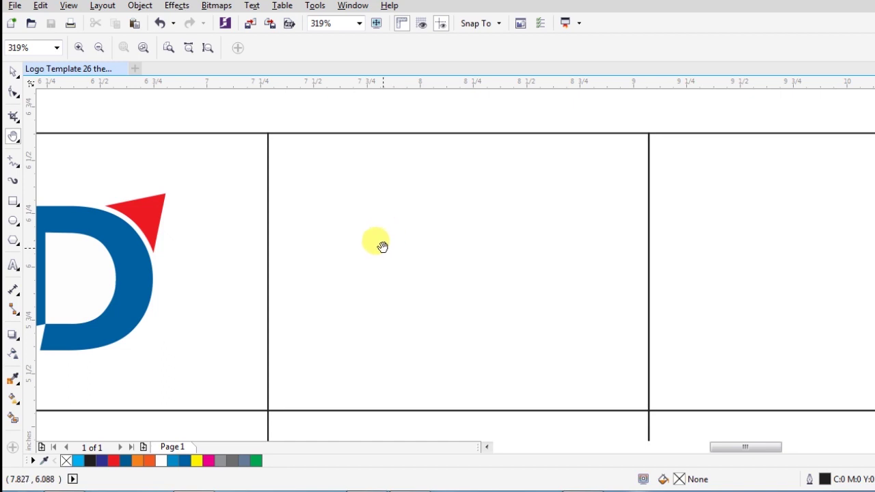
pyautogui.moveTo(381, 244); pyautogui.dragTo(394, 247)
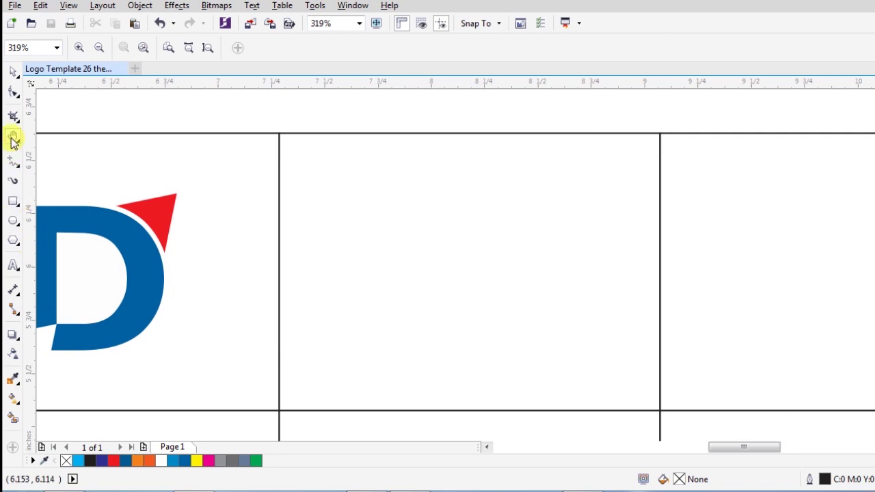
pyautogui.click(13, 201)
pyautogui.moveTo(360, 222); pyautogui.dragTo(468, 253)
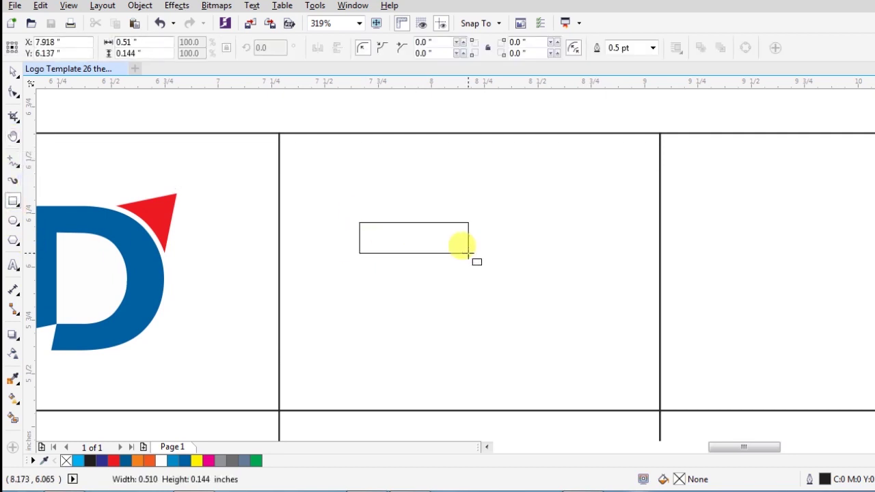
pyautogui.moveTo(469, 253); pyautogui.dragTo(469, 253)
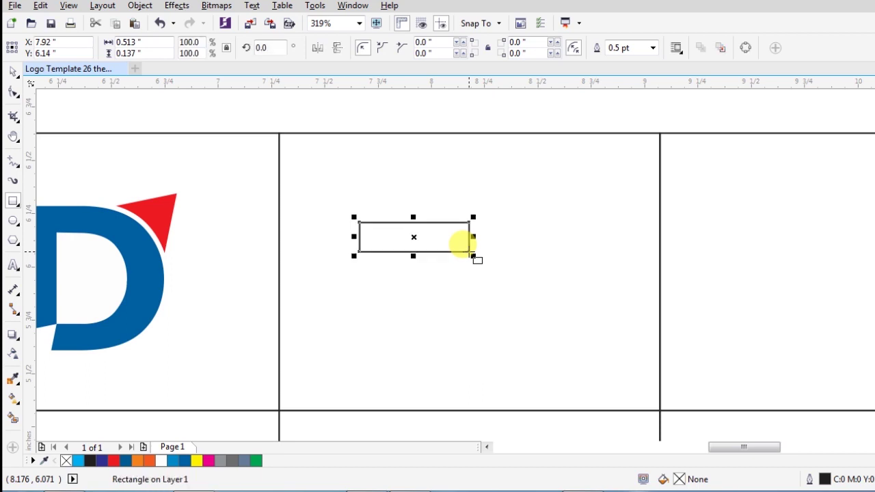
# - Reduce the rectangle's height to about 0.111 inch and give it a dark blue fill without an outline
pyautogui.moveTo(414, 257); pyautogui.dragTo(482, 215)
pyautogui.click(126, 461)
pyautogui.rightClick(874, 96)
# - Duplicate the blue bar downward twice to make three evenly spaced bars for the letter E
pyautogui.moveTo(482, 216); pyautogui.dragTo(487, 258)
pyautogui.rightClick(487, 259)
pyautogui.hotkey('ctrl', 'r')
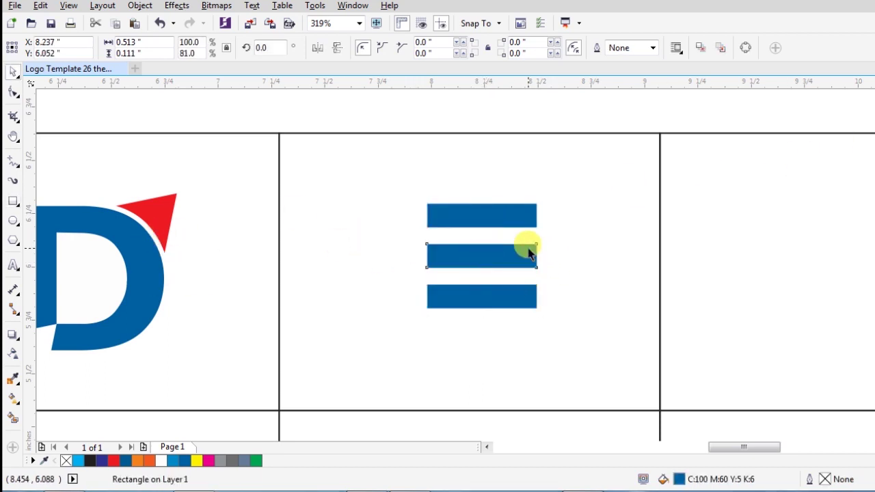
# - Shorten the three bars from their right ends, the middle one least and the top one most
pyautogui.click(527, 216)
pyautogui.moveTo(540, 216); pyautogui.dragTo(519, 217)
pyautogui.click(528, 256)
pyautogui.moveTo(541, 256); pyautogui.dragTo(536, 255)
pyautogui.click(527, 296)
pyautogui.moveTo(541, 296); pyautogui.dragTo(526, 297)
pyautogui.click(508, 216)
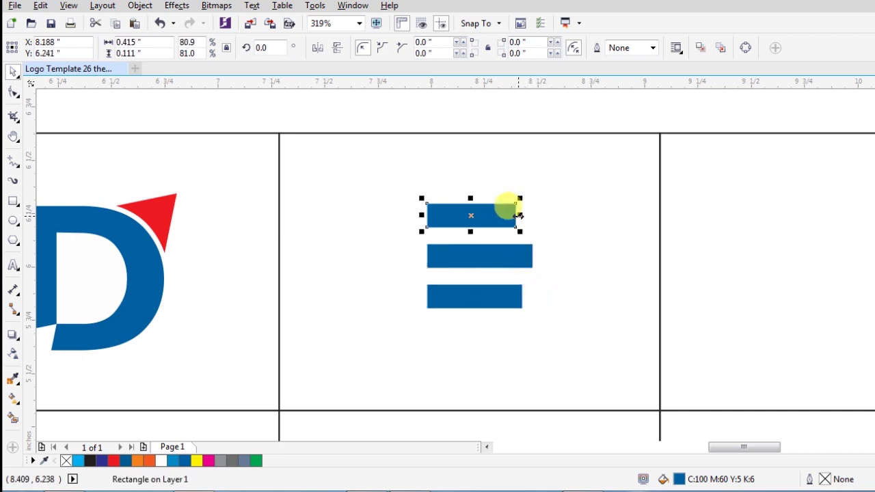
pyautogui.moveTo(520, 216); pyautogui.dragTo(506, 216)
# - Group and enlarge the three bars, and center the group in its grid cell
pyautogui.moveTo(577, 172); pyautogui.dragTo(382, 337)
pyautogui.hotkey('ctrl', 'g')
pyautogui.moveTo(538, 198); pyautogui.dragTo(547, 190)
pyautogui.keyDown('shift'); pyautogui.click(552, 133); pyautogui.keyUp('shift')
pyautogui.press('c')
pyautogui.press('e')
# - Narrow the bar group slightly to about 0.506 inch wide
pyautogui.press('z')
pyautogui.moveTo(616, 130); pyautogui.dragTo(383, 383)
pyautogui.press('space')
pyautogui.click(456, 211)
pyautogui.moveTo(543, 286); pyautogui.dragTo(535, 286)
pyautogui.click(513, 222)
# - Draw a large circle overlapping the left of the bars and align it vertically with the bar group's center
pyautogui.press('F7')
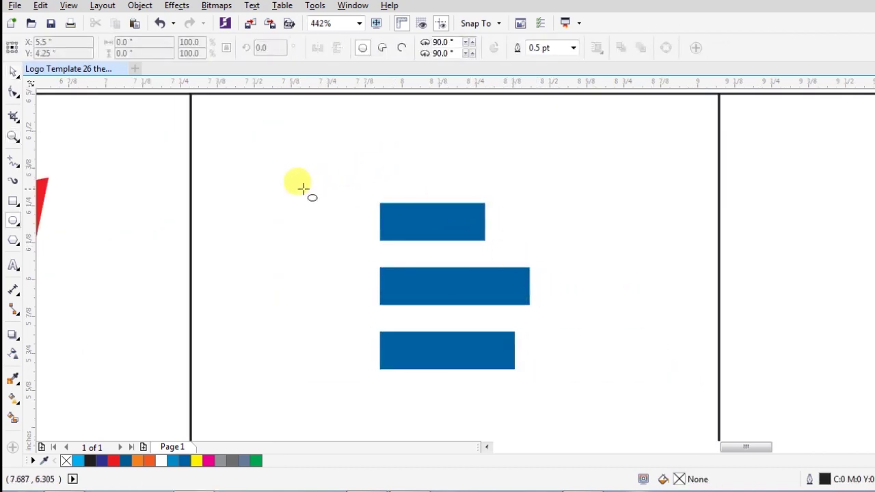
pyautogui.moveTo(265, 164)
pyautogui.mouseDown()
pyautogui.moveTo(416, 348)
pyautogui.moveTo(509, 408)
pyautogui.mouseUp()
pyautogui.moveTo(503, 251); pyautogui.dragTo(448, 255)
pyautogui.keyDown('shift'); pyautogui.click(469, 222); pyautogui.keyUp('shift')
pyautogui.press('e')
# - Duplicate the circle and reshape the copy into a narrower, taller ellipse offset left, leaving a crescent on the right
pyautogui.click(415, 198)
pyautogui.moveTo(457, 161); pyautogui.dragTo(449, 170)
pyautogui.rightClick(448, 171)
pyautogui.moveTo(331, 170)
pyautogui.mouseDown()
pyautogui.moveTo(331, 140)
pyautogui.moveTo(335, 180)
pyautogui.mouseUp()
pyautogui.moveTo(317, 141); pyautogui.dragTo(318, 153)
# - Move the bar group clear of the circles and Smart Fill the right-hand crescent between them
pyautogui.moveTo(442, 281); pyautogui.dragTo(531, 282)
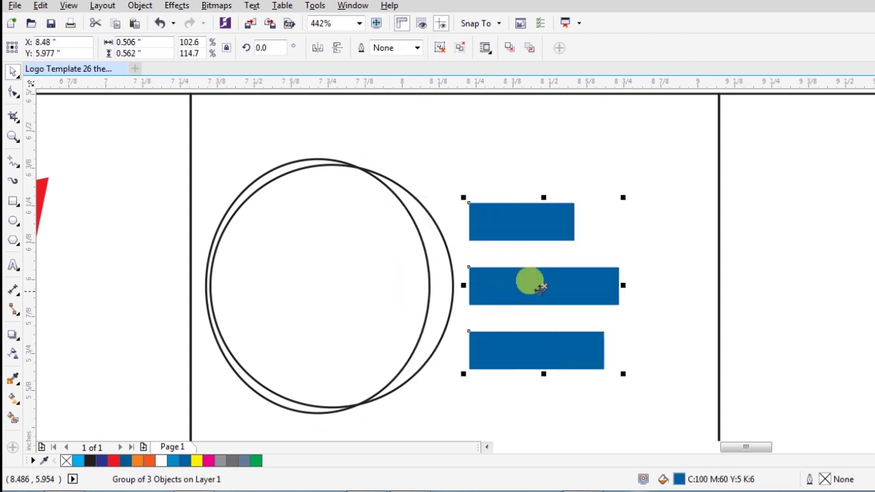
pyautogui.click(14, 419)
pyautogui.click(442, 285)
# - Delete both construction circles, keeping the filled crescent
pyautogui.press('space')
pyautogui.click(296, 171)
pyautogui.press('Delete')
pyautogui.click(285, 164)
pyautogui.press('Delete')
# - Fill the crescent with the red sampled from the D logo's arrow and remove its outline
pyautogui.click(441, 280)
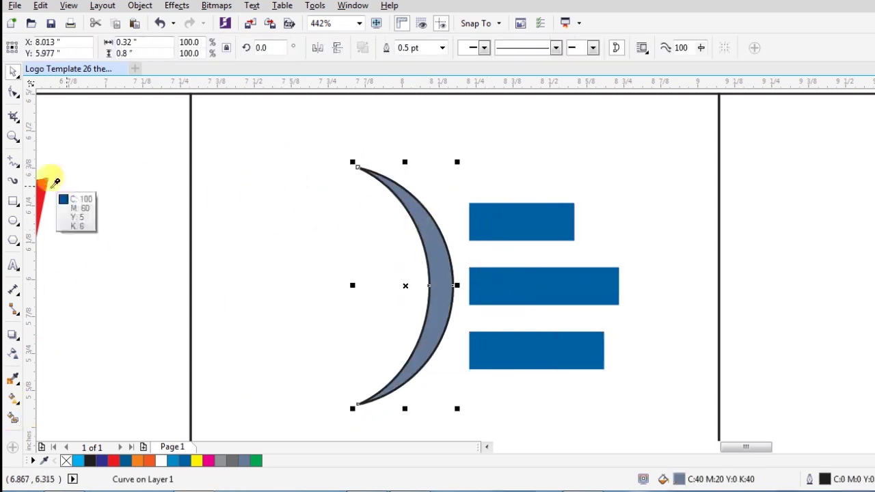
pyautogui.click(45, 187)
pyautogui.rightClick(874, 137)
# - Move the blue bars left over the crescent and trim them with a copy of the crescent offset slightly right
pyautogui.moveTo(538, 272); pyautogui.dragTo(481, 273)
pyautogui.click(399, 200)
pyautogui.moveTo(398, 202); pyautogui.dragTo(413, 201)
pyautogui.rightClick(412, 201)
pyautogui.keyDown('shift'); pyautogui.click(497, 217); pyautogui.keyUp('shift')
pyautogui.click(496, 49)
# - Break each of the three trimmed bars apart and delete the leftover pieces on the crescent's inner side
pyautogui.click(484, 147)
pyautogui.click(479, 219)
pyautogui.click(436, 50)
pyautogui.click(465, 139)
pyautogui.click(489, 287)
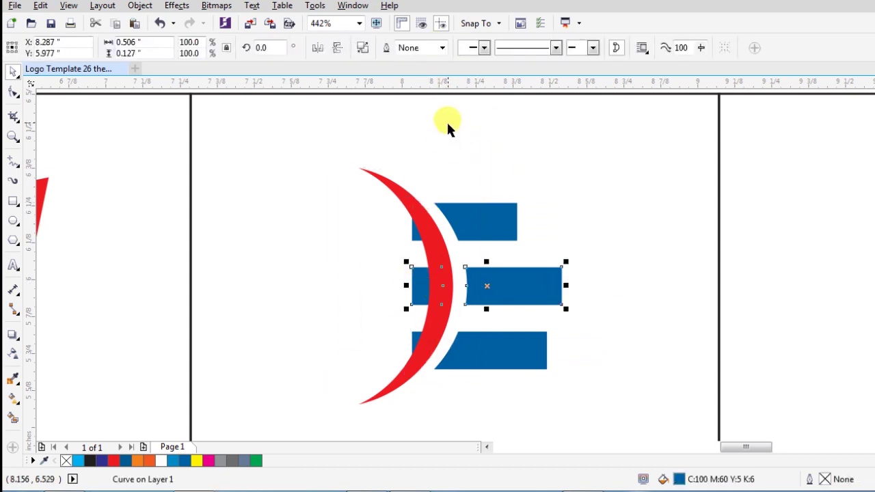
pyautogui.click(363, 49)
pyautogui.click(482, 232)
pyautogui.click(363, 49)
pyautogui.click(493, 354)
pyautogui.click(363, 48)
pyautogui.click(490, 164)
pyautogui.moveTo(396, 188); pyautogui.dragTo(437, 387)
pyautogui.press('Delete')
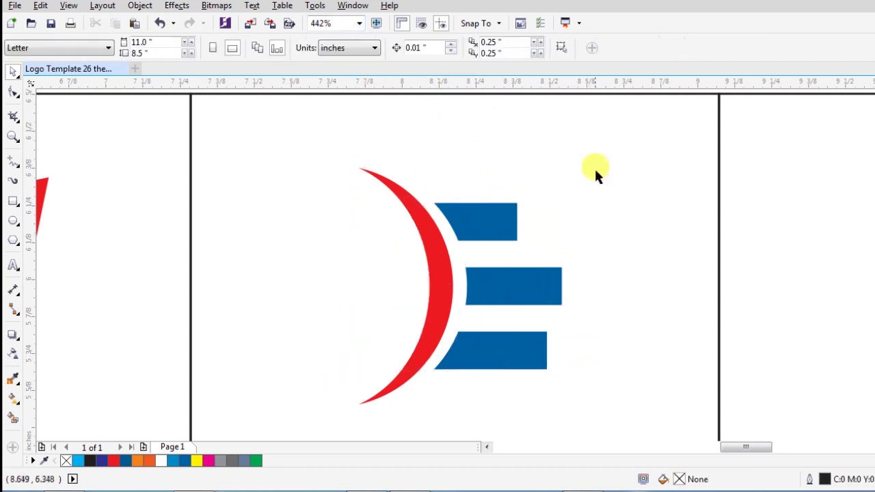
# - Group the three blue bars and move them slightly left to narrow their gap to the crescent
pyautogui.moveTo(598, 172); pyautogui.dragTo(410, 403)
pyautogui.hotkey('ctrl', 'g')
pyautogui.moveTo(504, 282); pyautogui.dragTo(498, 282)
# - Try rotating the crescent and bars a quarter turn so the bars stand upright, and undo the rotation
pyautogui.keyDown('shift'); pyautogui.click(444, 273); pyautogui.keyUp('shift')
pyautogui.moveTo(642, 137); pyautogui.dragTo(279, 417)
pyautogui.click(517, 280)
pyautogui.moveTo(561, 409); pyautogui.dragTo(504, 249)
pyautogui.click(585, 248)
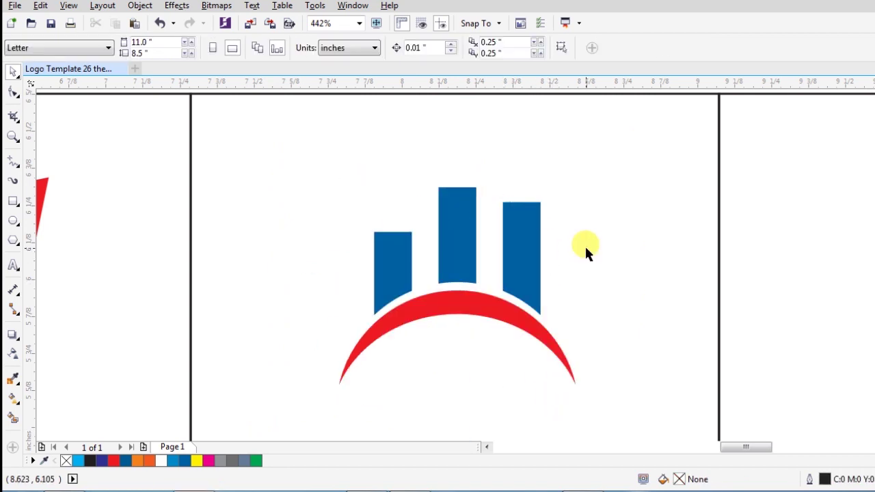
pyautogui.hotkey('ctrl', 'z')
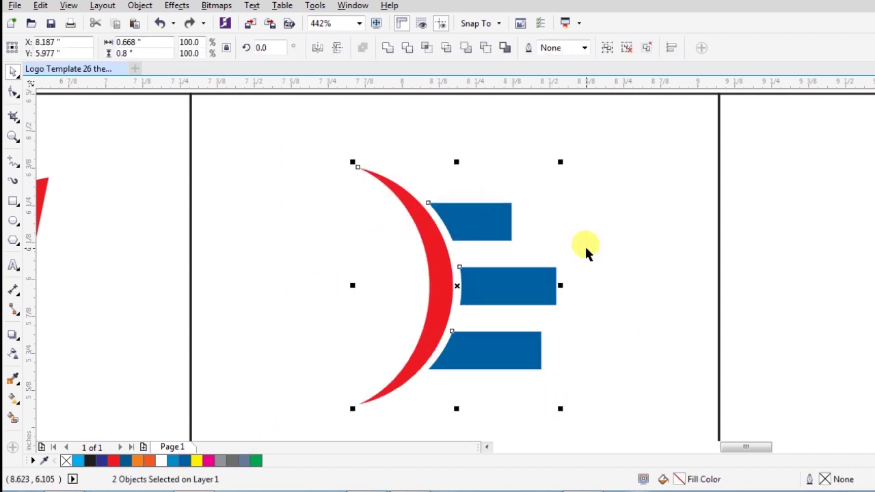
# - Try narrowing the red crescent from its left side and undo the change
pyautogui.click(403, 195)
pyautogui.press('F2')
pyautogui.moveTo(274, 144); pyautogui.dragTo(617, 441)
pyautogui.keyDown('shift'); pyautogui.click(352, 113); pyautogui.keyUp('shift')
pyautogui.keyDown('shift'); pyautogui.click(350, 113); pyautogui.keyUp('shift')
pyautogui.moveTo(351, 251); pyautogui.dragTo(377, 249)
pyautogui.hotkey('ctrl', 'z')
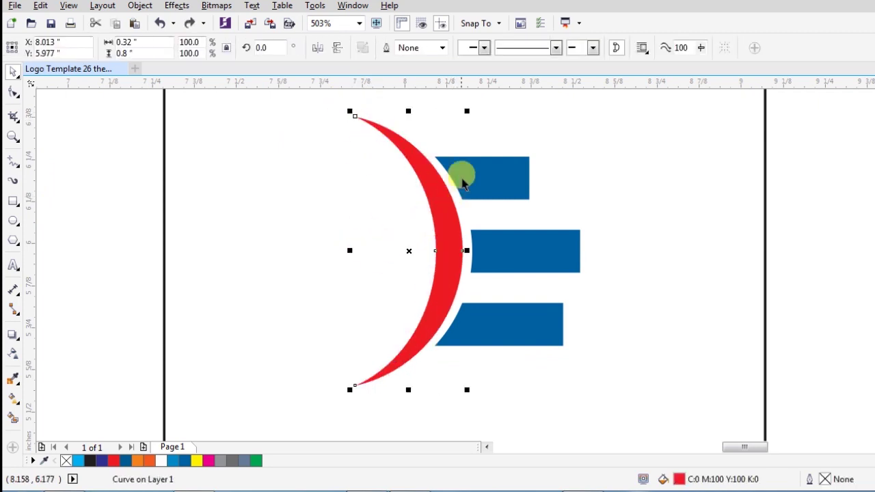
# - Cut both crescent tips level with the outer edges of the bars, using a rectangle over each end
pyautogui.press('F10')
pyautogui.press('space')
pyautogui.press('F6')
pyautogui.moveTo(331, 103); pyautogui.dragTo(597, 156)
pyautogui.press('space')
pyautogui.moveTo(464, 132)
pyautogui.mouseDown()
pyautogui.moveTo(448, 372)
pyautogui.moveTo(415, 371)
pyautogui.mouseUp()
pyautogui.keyDown('shift'); pyautogui.click(595, 108); pyautogui.keyUp('shift')
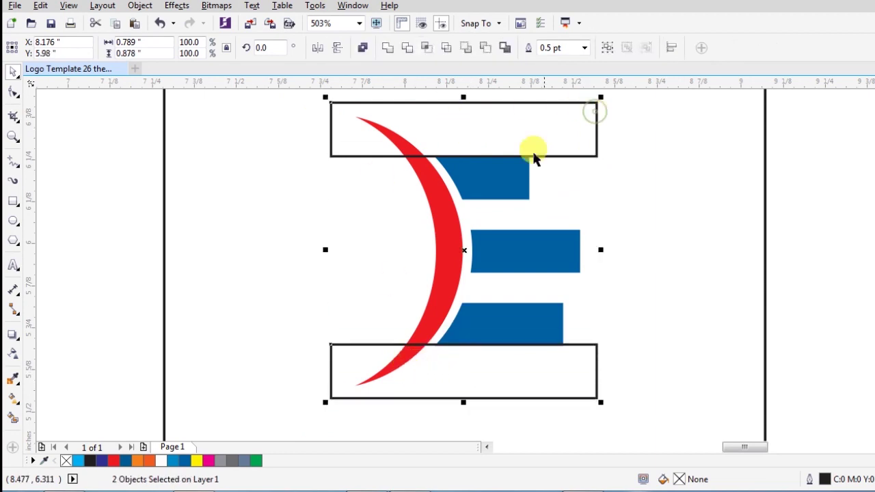
pyautogui.click(485, 48)
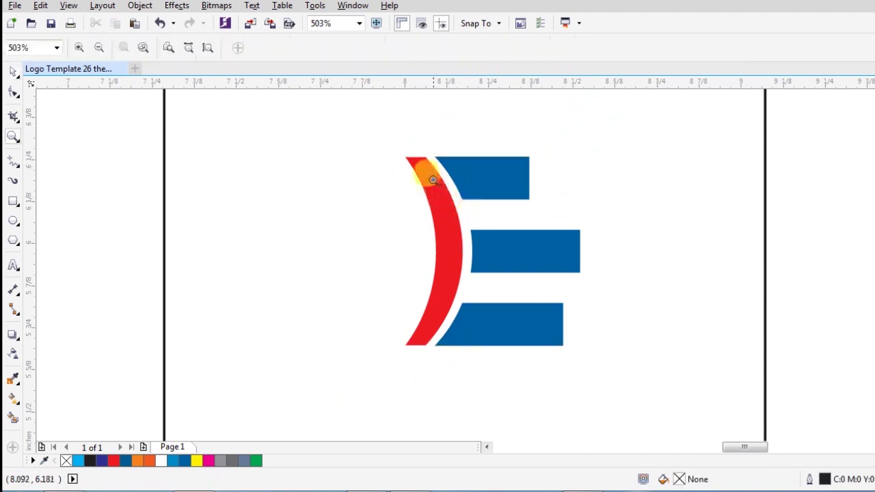
# - Simplify the red crescent by deleting the corner and middle nodes along its inner edge
pyautogui.scroll(1, 458, 213)
pyautogui.click(367, 171)
pyautogui.press('F10')
pyautogui.moveTo(326, 110); pyautogui.dragTo(360, 166)
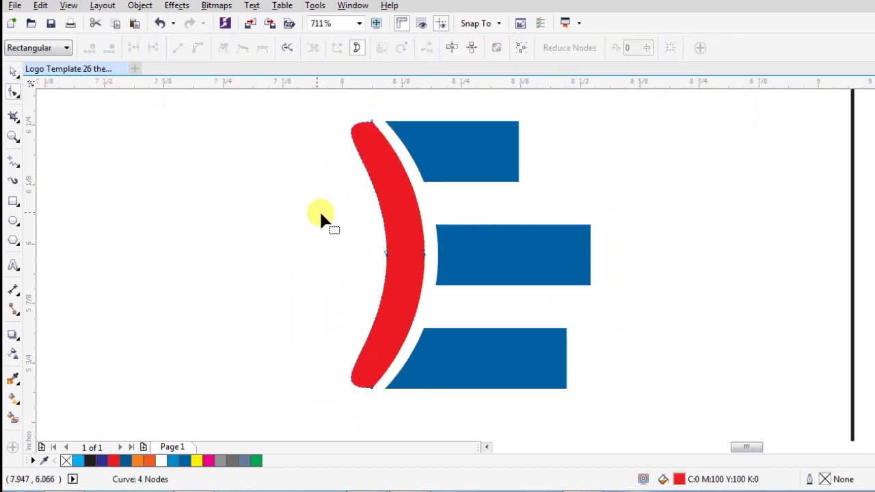
pyautogui.press('Delete')
pyautogui.moveTo(354, 110); pyautogui.dragTo(387, 409)
pyautogui.click(178, 49)
pyautogui.hotkey('ctrl', 'z')
# - Draw a tall rectangle over the red shape's left side and cut it away to leave a straight vertical edge
pyautogui.press('space')
pyautogui.click(581, 170)
pyautogui.click(409, 223)
pyautogui.moveTo(427, 257); pyautogui.dragTo(414, 258)
pyautogui.press('F6')
pyautogui.moveTo(278, 98); pyautogui.dragTo(373, 415)
pyautogui.press('space')
pyautogui.keyDown('shift'); pyautogui.click(400, 313); pyautogui.keyUp('shift')
pyautogui.click(488, 52)
# - Mirror a copy of the red half shape to the left and weld both halves into one leaf
pyautogui.moveTo(425, 255); pyautogui.dragTo(396, 240)
pyautogui.rightClick(396, 241)
pyautogui.keyDown('shift'); pyautogui.click(401, 234); pyautogui.keyUp('shift')
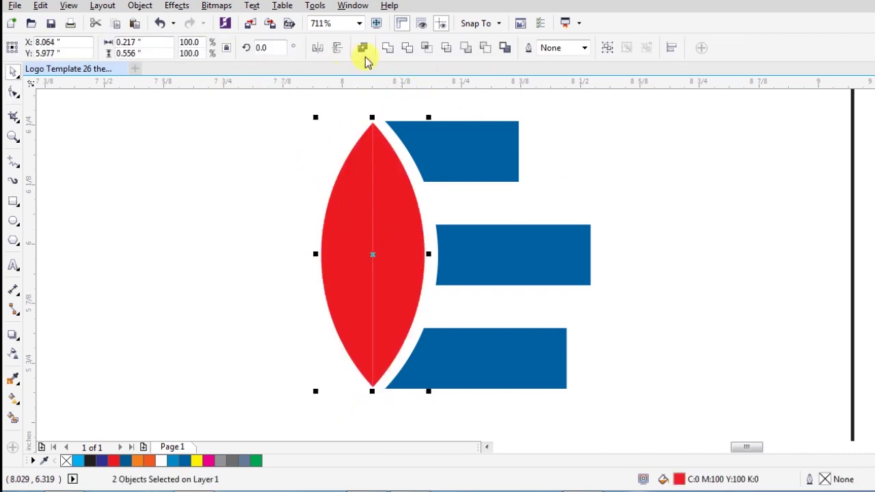
pyautogui.click(388, 49)
pyautogui.click(309, 114)
# - Change the leaf's fill to the CMYK green C 40, M 0, Y 100, K 0
pyautogui.click(407, 190)
pyautogui.hotkey('shift', 'F11')
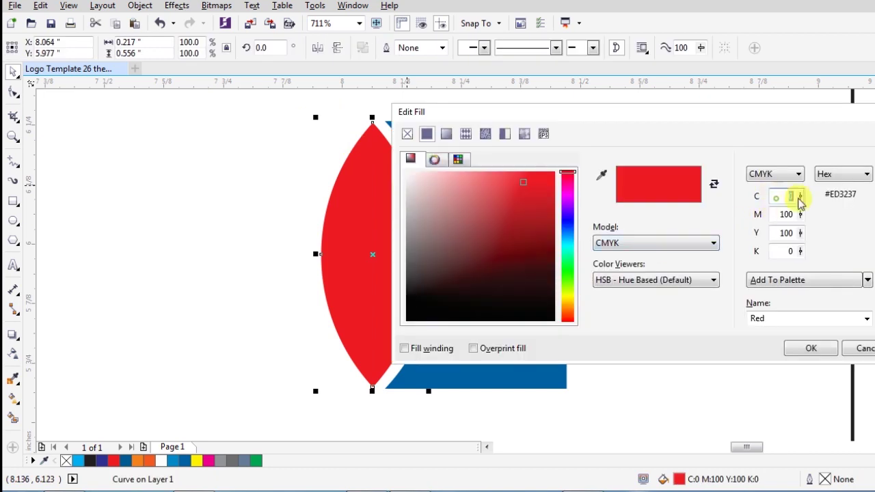
pyautogui.moveTo(778, 199); pyautogui.dragTo(791, 213)
pyautogui.write('40')
pyautogui.press('Tab')
pyautogui.write('0')
pyautogui.press('Tab')
pyautogui.click(811, 348)
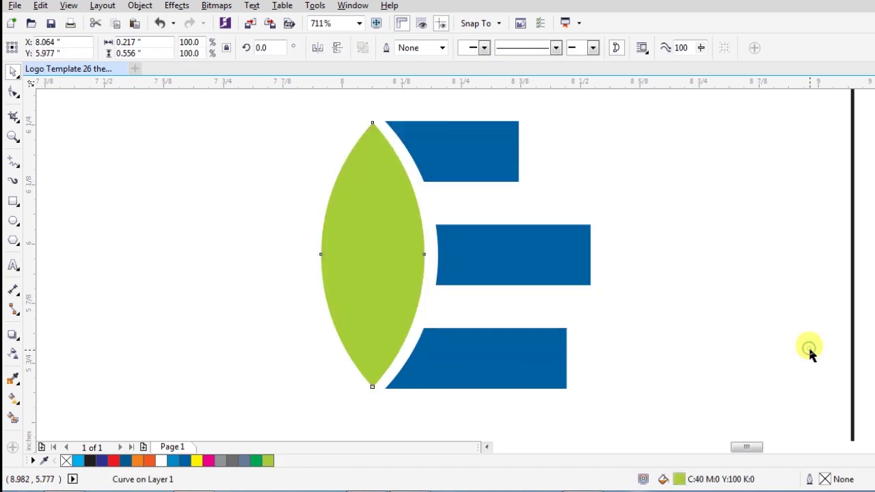
pyautogui.click(483, 185)
pyautogui.click(479, 157)
pyautogui.click(288, 202)
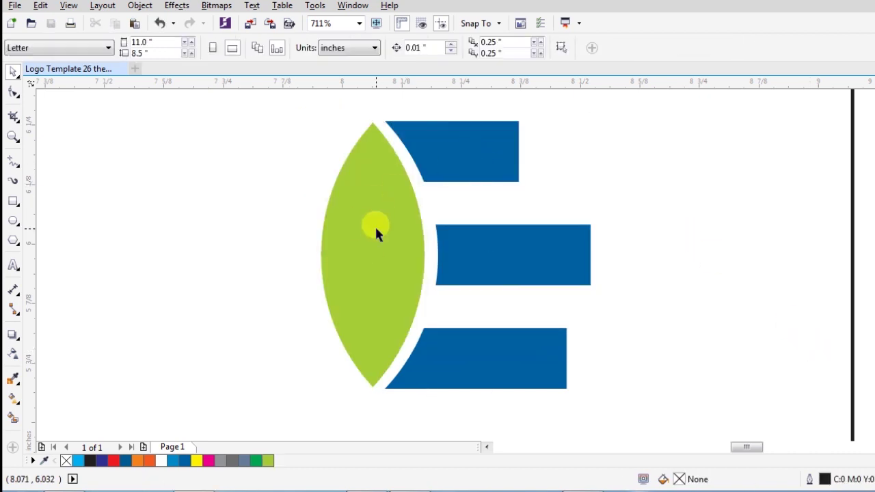
# - Draw a vertical vein line down the center of the green leaf
pyautogui.scroll(-2, 375, 225)
pyautogui.press('F6')
pyautogui.press('F5')
pyautogui.click(374, 202)
pyautogui.keyDown('ctrl'); pyautogui.click(361, 366); pyautogui.keyUp('ctrl')
# - Cut the vein line out of the green leaf
pyautogui.press('space')
pyautogui.keyDown('shift'); pyautogui.click(383, 273); pyautogui.keyUp('shift')
pyautogui.click(486, 50)
pyautogui.hotkey('ctrl', 'z')
pyautogui.click(374, 212)
pyautogui.keyDown('shift'); pyautogui.click(387, 223); pyautogui.keyUp('shift')
pyautogui.click(486, 49)
# - Enlarge the complete E logo slightly within its template cell
pyautogui.moveTo(533, 139); pyautogui.dragTo(279, 357)
pyautogui.click(286, 268)
pyautogui.click(420, 177)
pyautogui.moveTo(501, 163); pyautogui.dragTo(518, 145)
pyautogui.press('h')
pyautogui.moveTo(505, 164); pyautogui.dragTo(500, 269)
pyautogui.press('space')
pyautogui.click(476, 142)
pyautogui.hotkey('shift', 'F4')
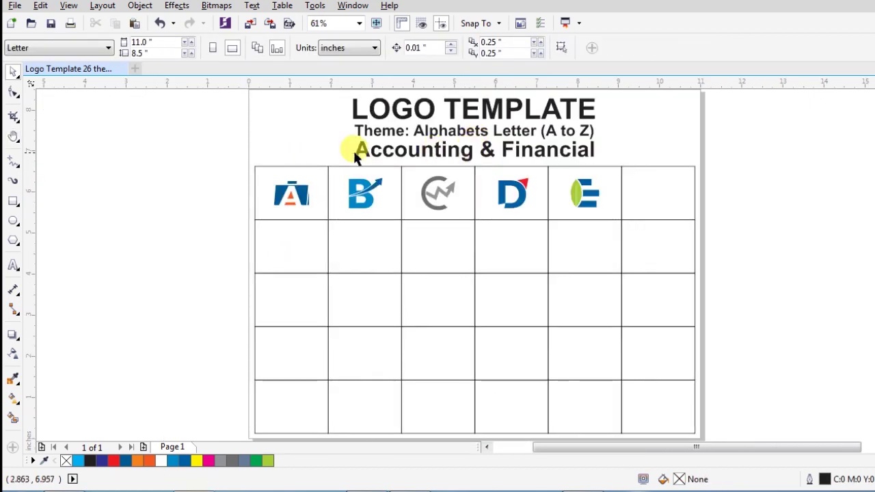
# - Enlarge the A logo slightly and align it with the center of its template cell
pyautogui.press('z')
pyautogui.moveTo(253, 170); pyautogui.dragTo(602, 228)
pyautogui.press('space')
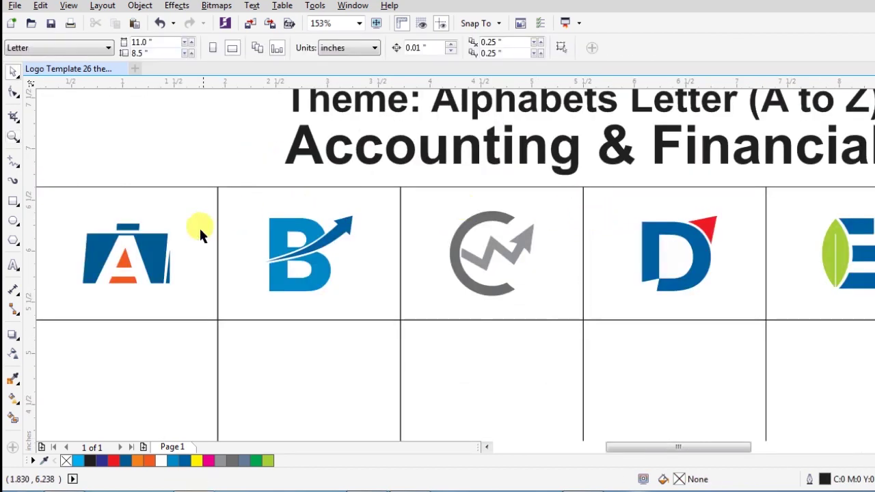
pyautogui.moveTo(41, 314); pyautogui.dragTo(197, 214)
pyautogui.keyDown('shift'); pyautogui.click(179, 184); pyautogui.keyUp('shift')
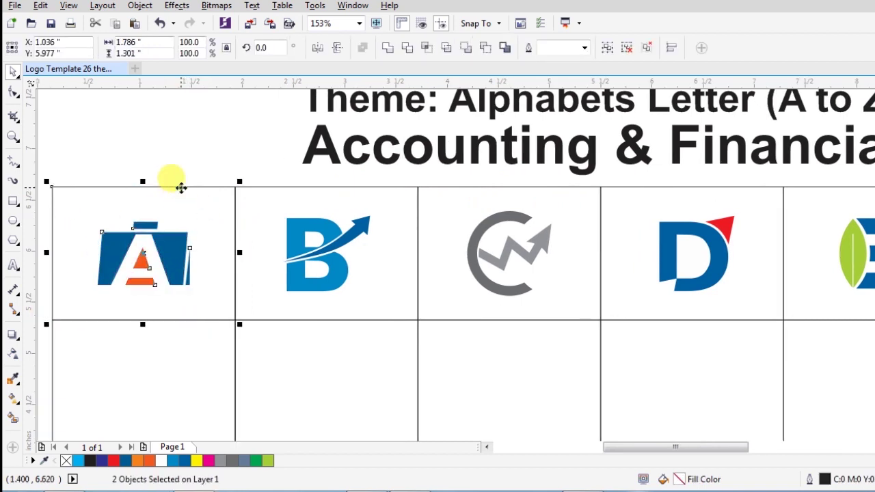
pyautogui.click(179, 154)
pyautogui.scroll(-2, 179, 155)
pyautogui.press('z')
pyautogui.moveTo(129, 175); pyautogui.dragTo(552, 241)
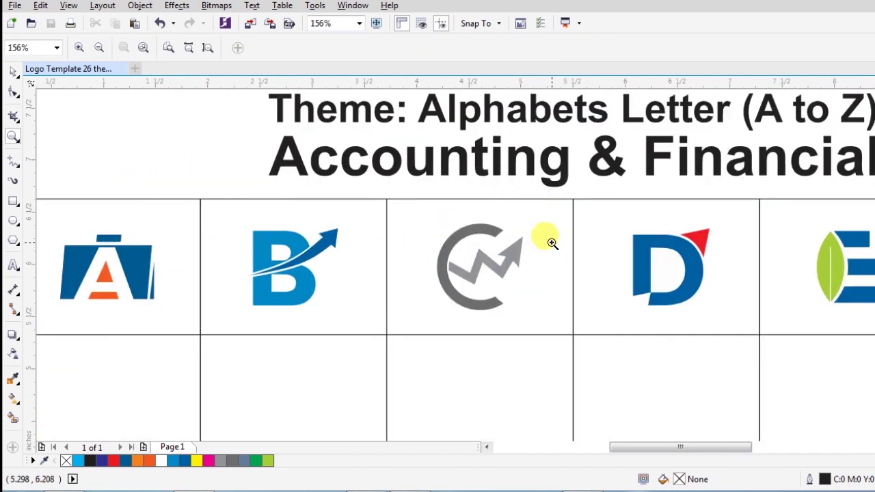